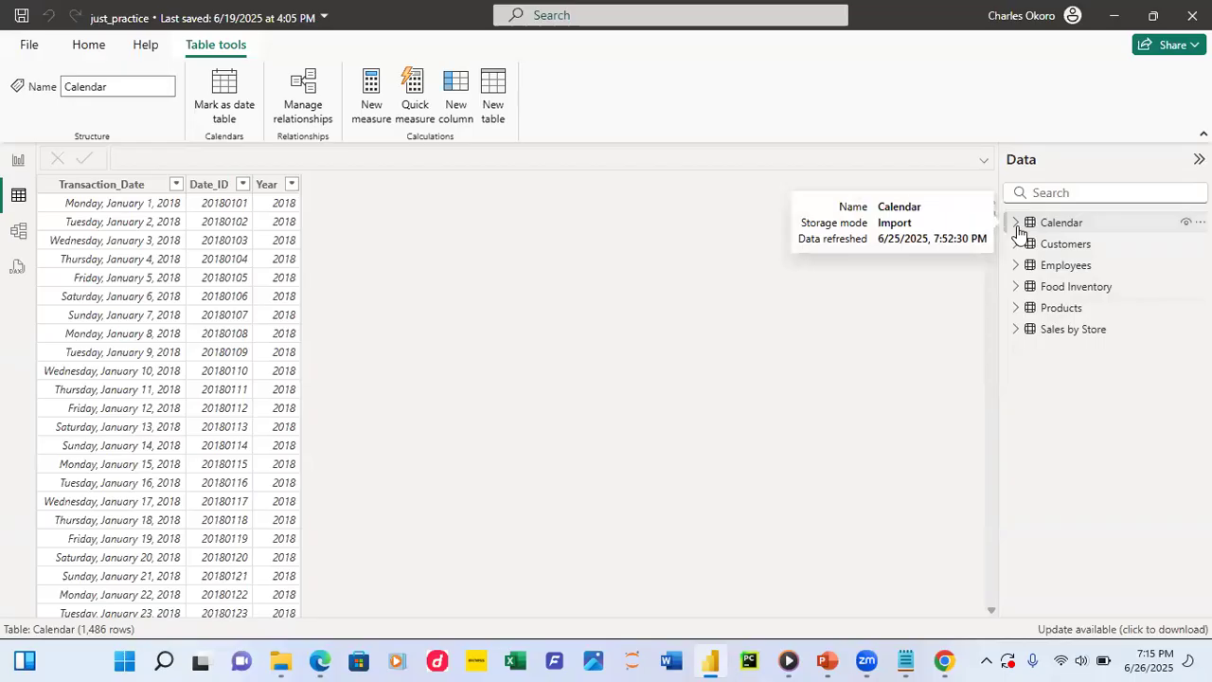
# - Delete the Year column from the Calendar table and confirm the deletion
pyautogui.click(1017, 226)
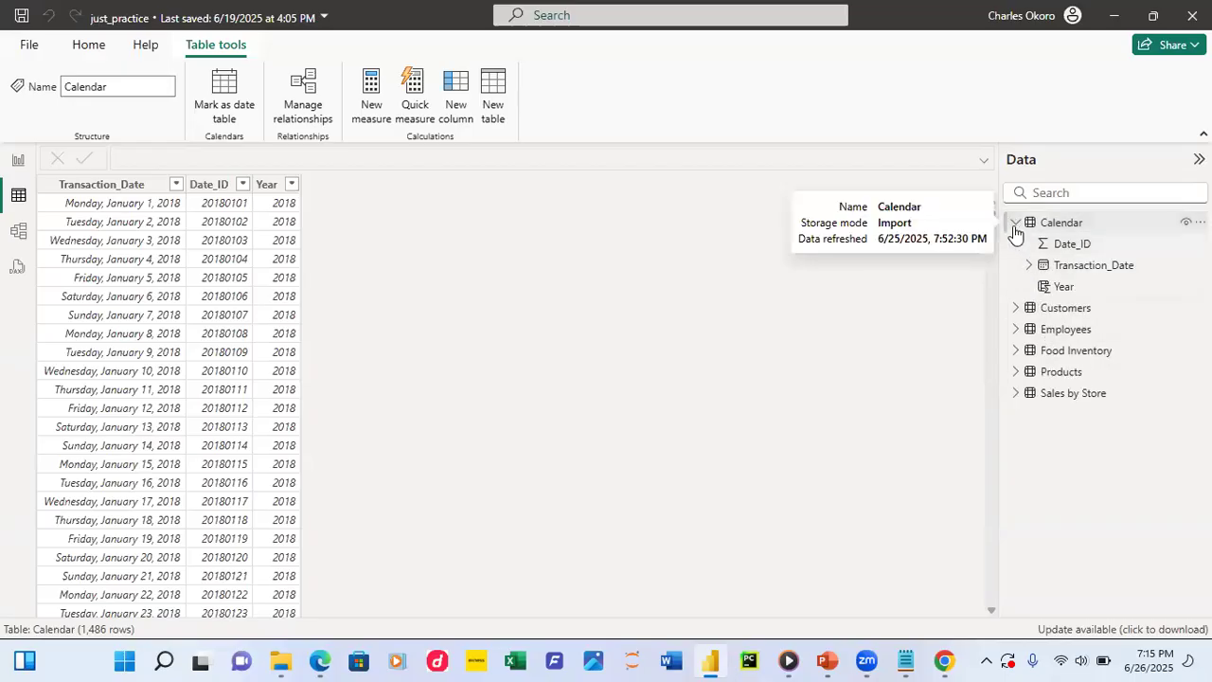
pyautogui.click(1015, 224)
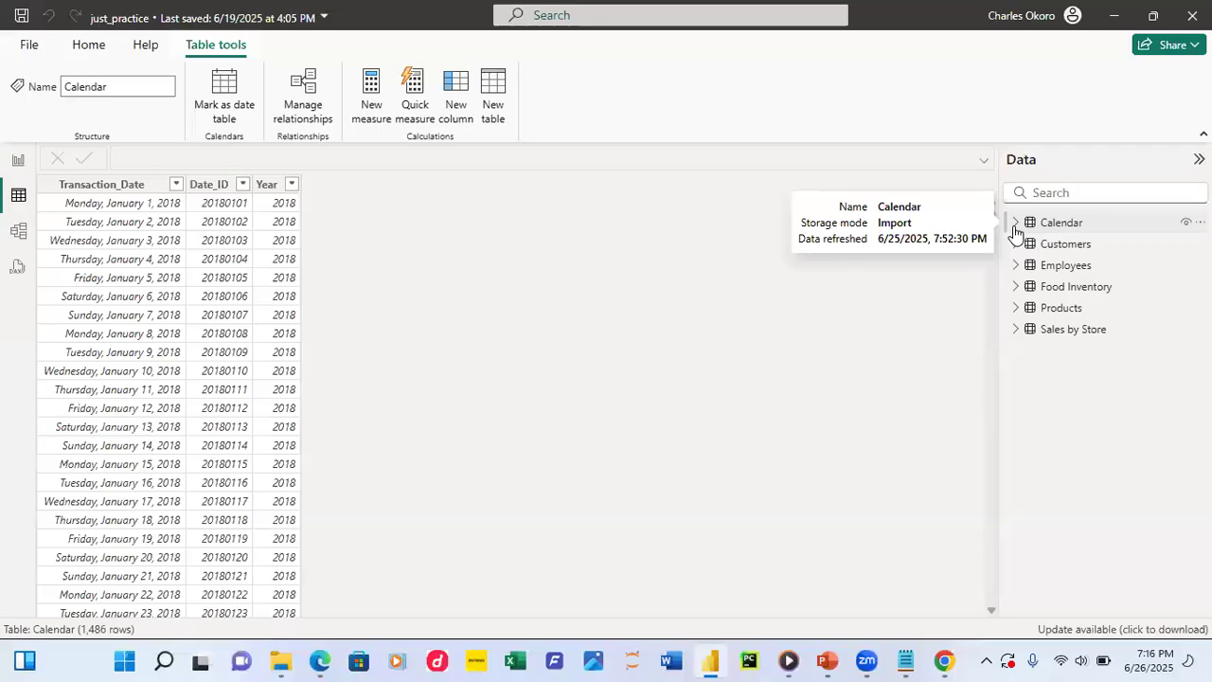
pyautogui.click(1063, 221)
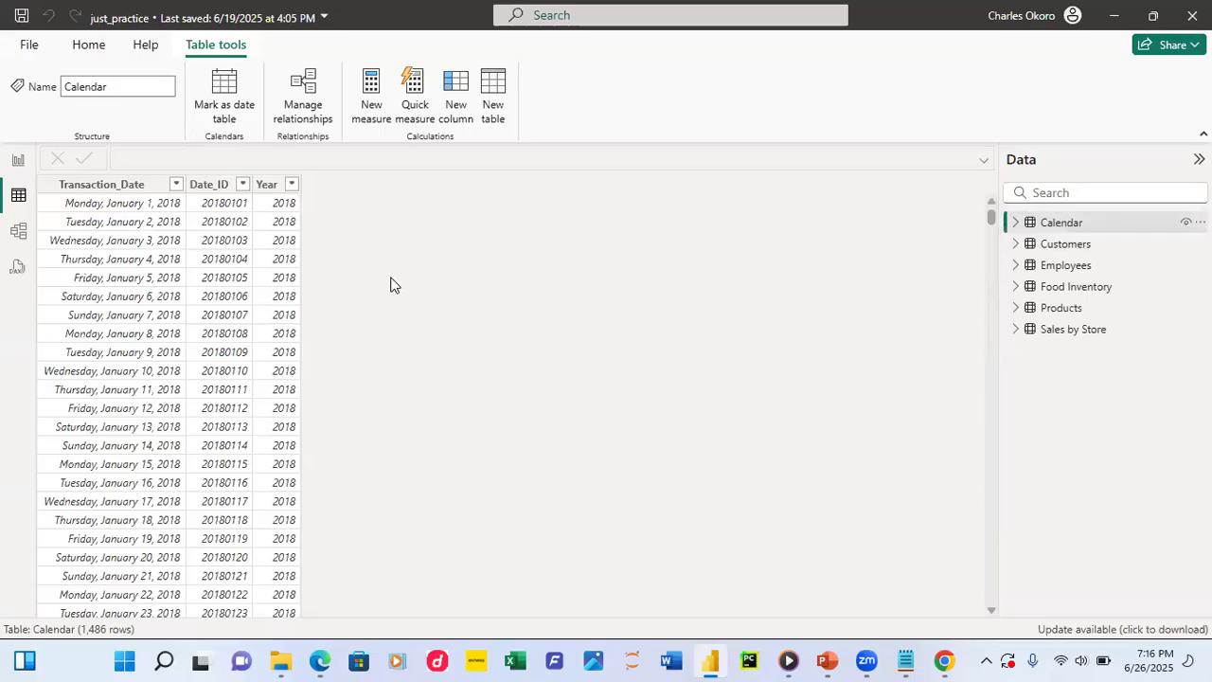
pyautogui.click(278, 185)
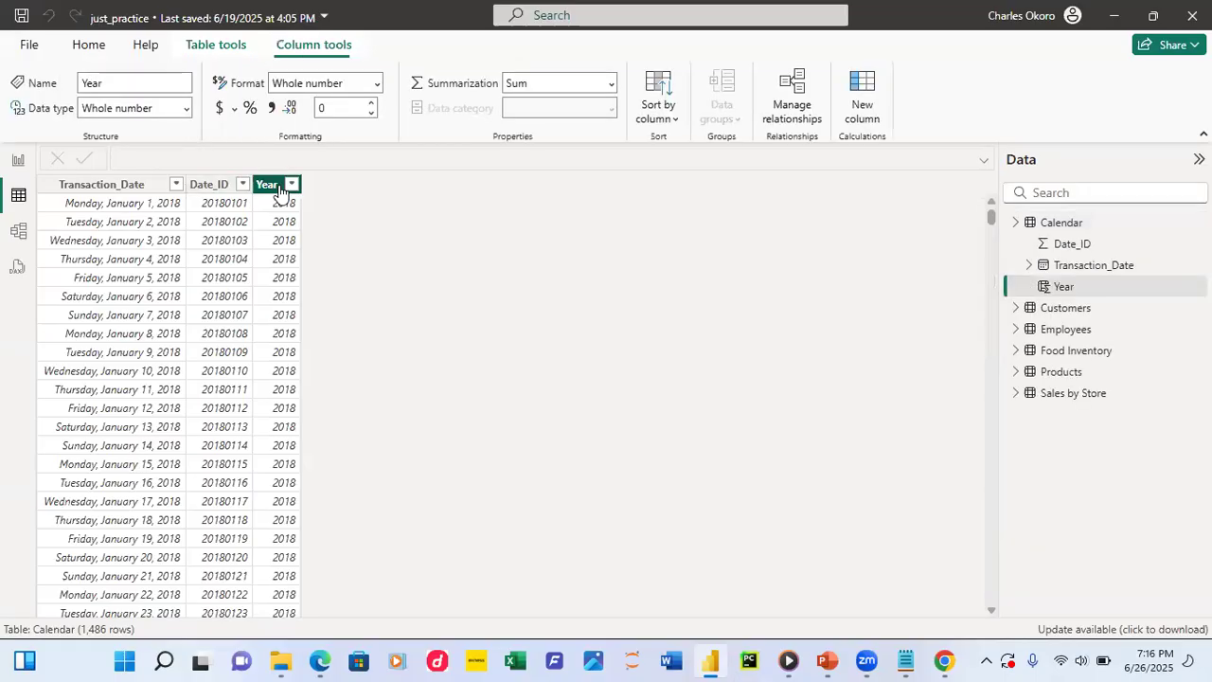
pyautogui.rightClick(279, 189)
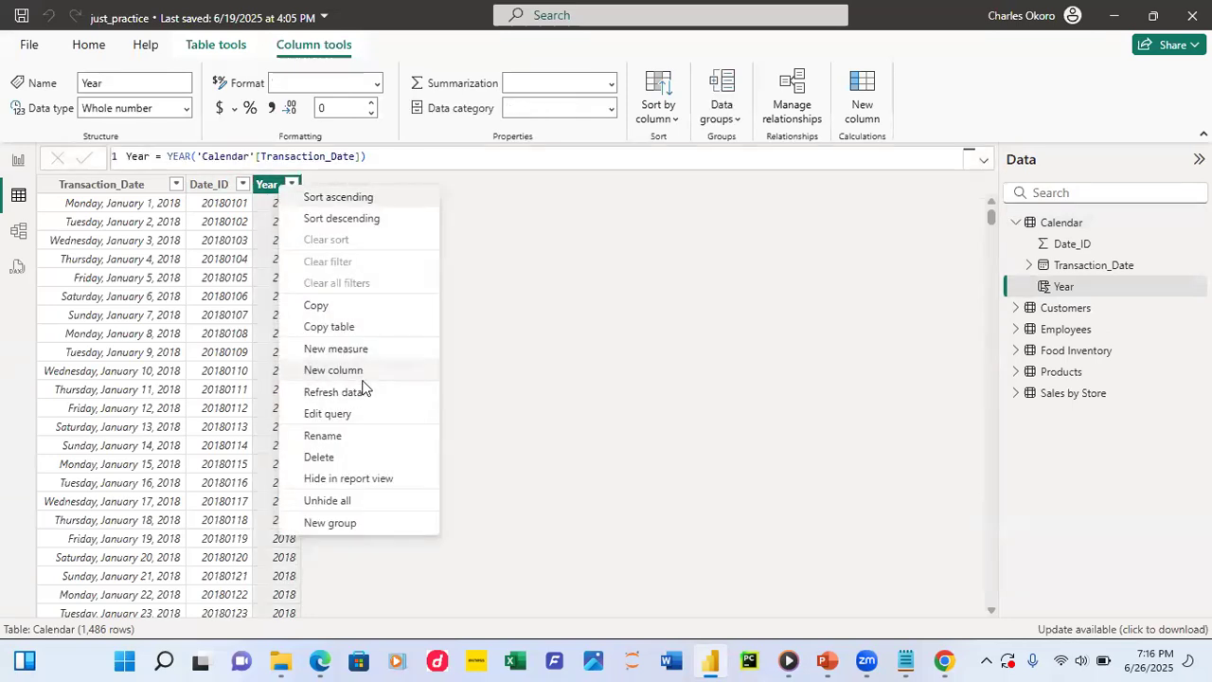
pyautogui.click(270, 189)
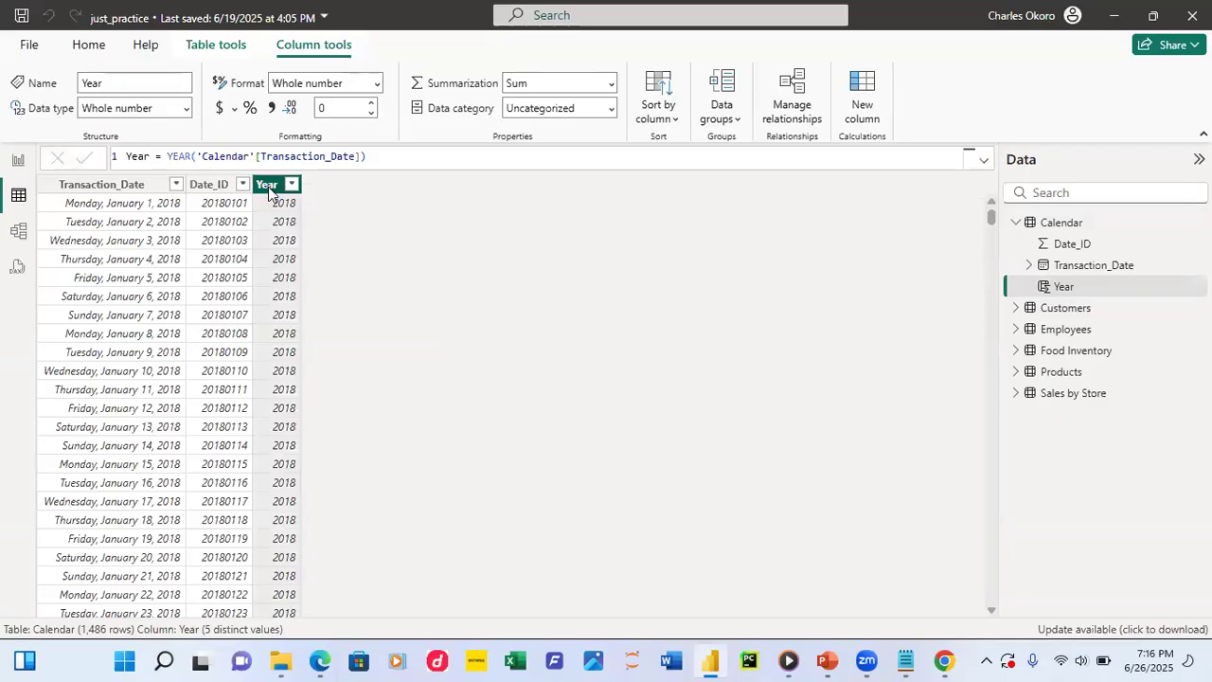
pyautogui.rightClick(268, 187)
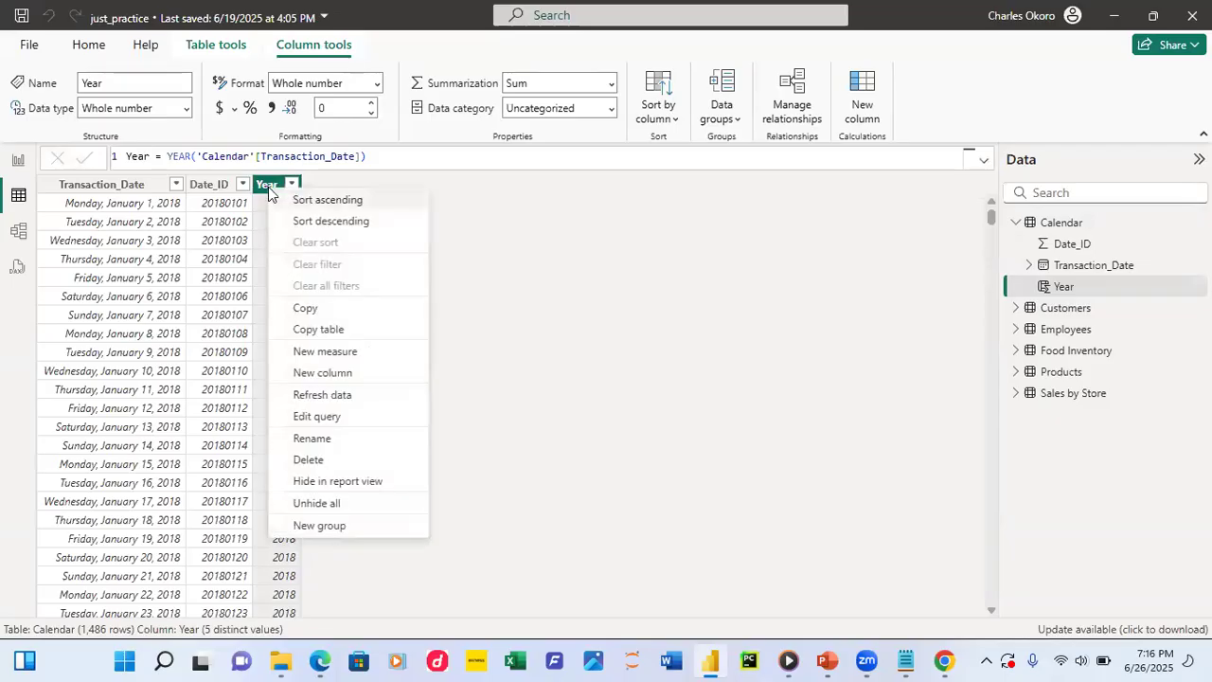
pyautogui.click(300, 462)
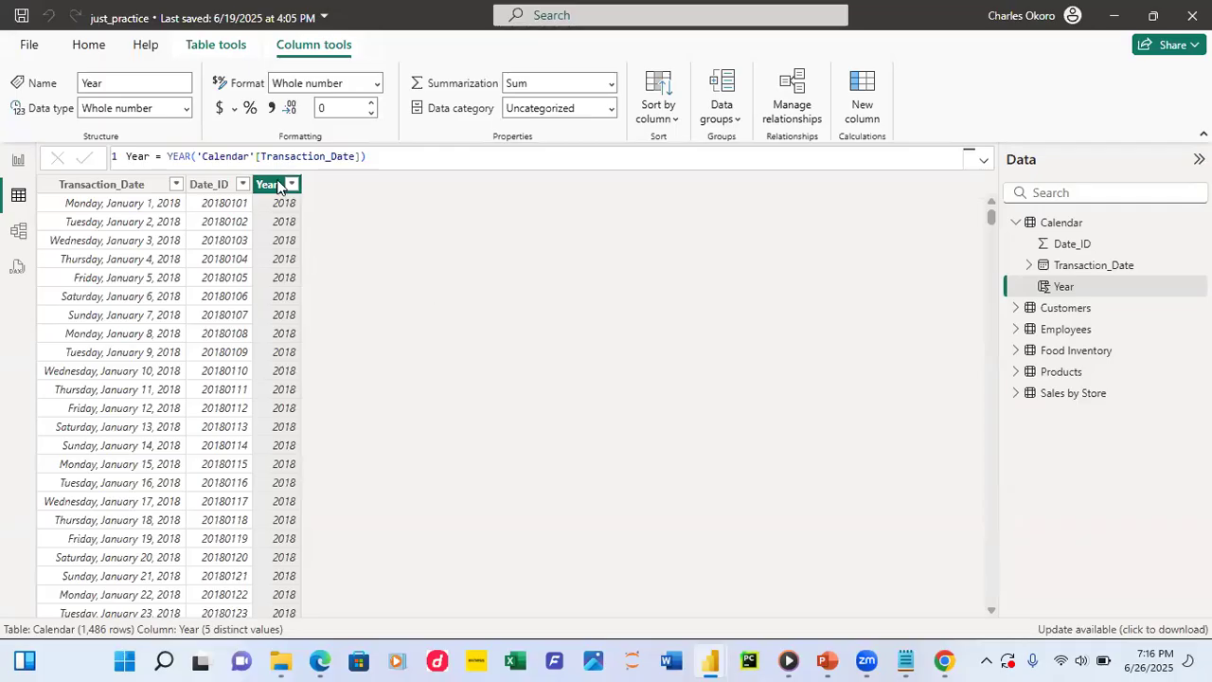
pyautogui.press('Delete')
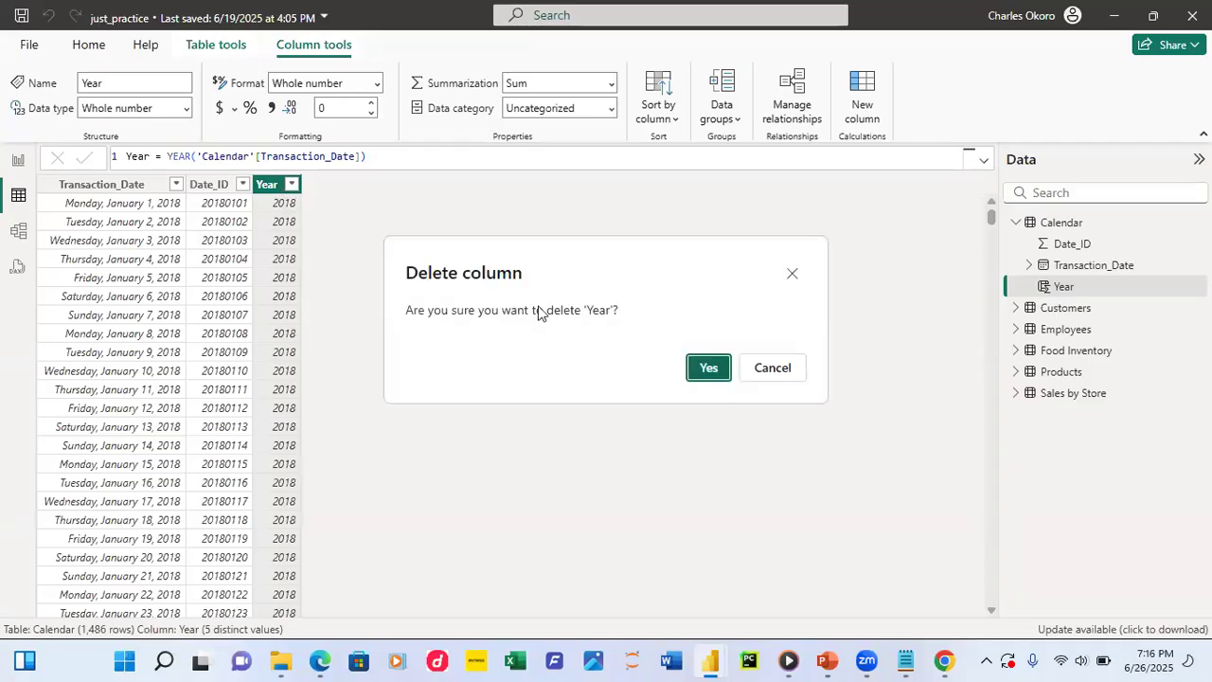
pyautogui.click(705, 369)
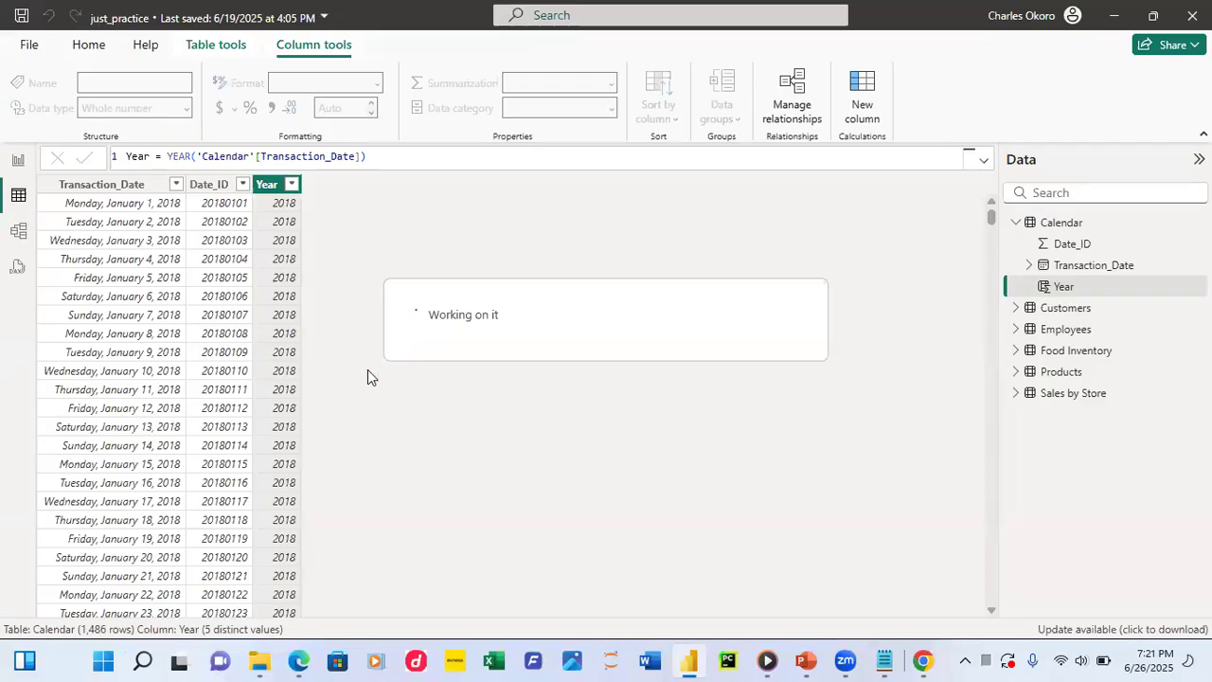
# - Open Task Manager and start a second Power BI Desktop window
pyautogui.hotkey('ctrl', 'shift', 'Escape')
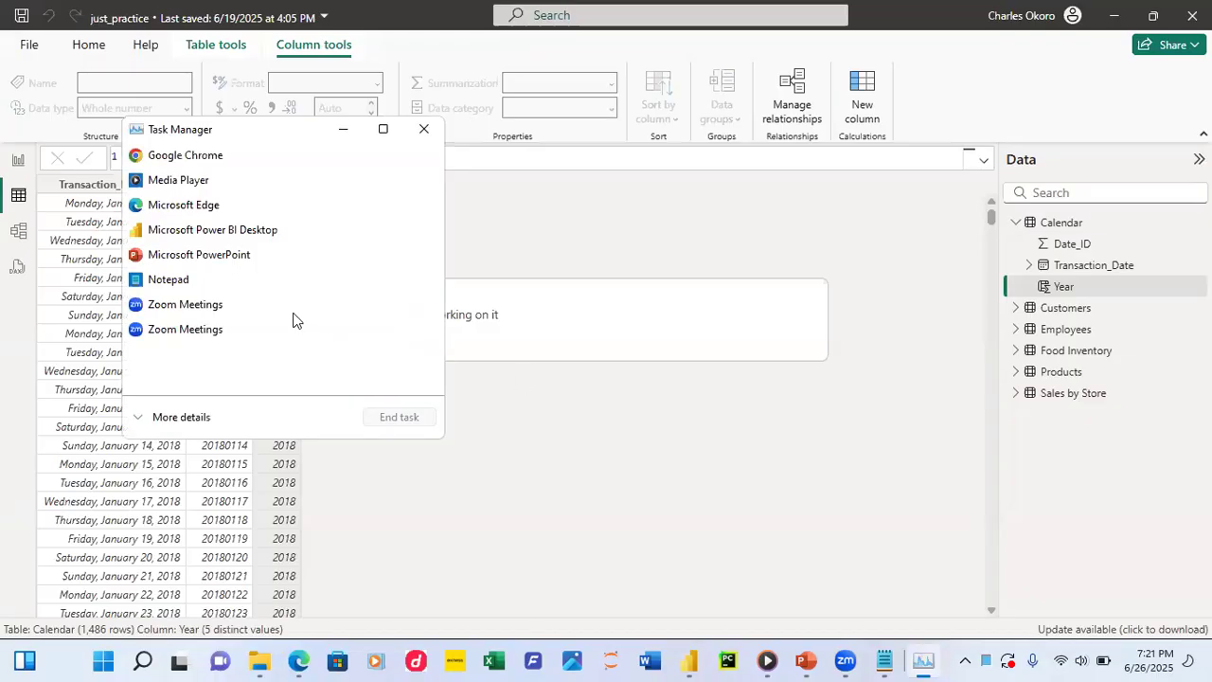
pyautogui.click(593, 435)
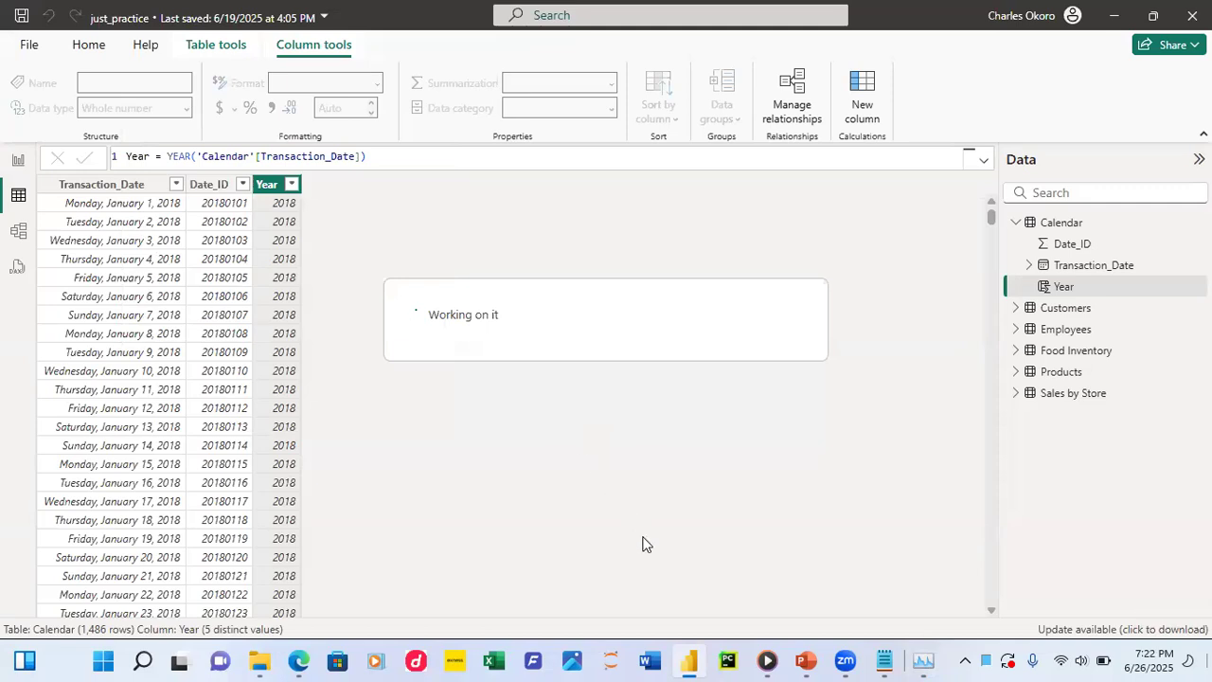
pyautogui.rightClick(690, 661)
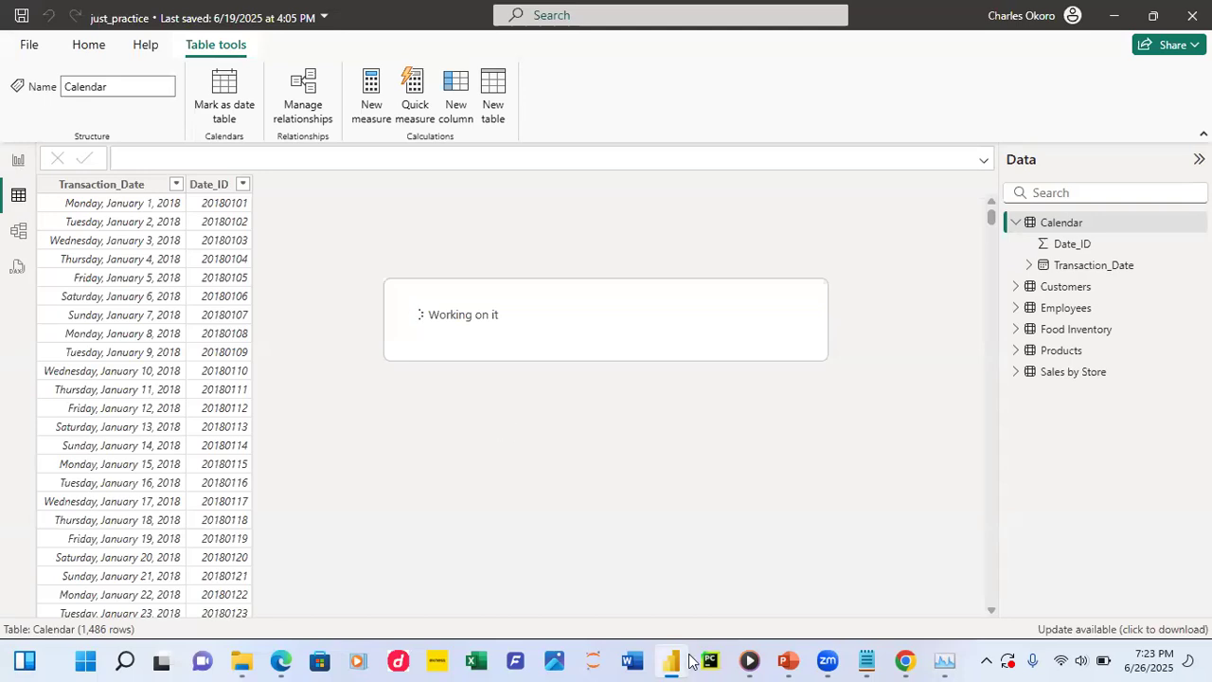
pyautogui.moveTo(689, 660)
pyautogui.click(671, 660)
pyautogui.moveTo(671, 661)
pyautogui.click(670, 660)
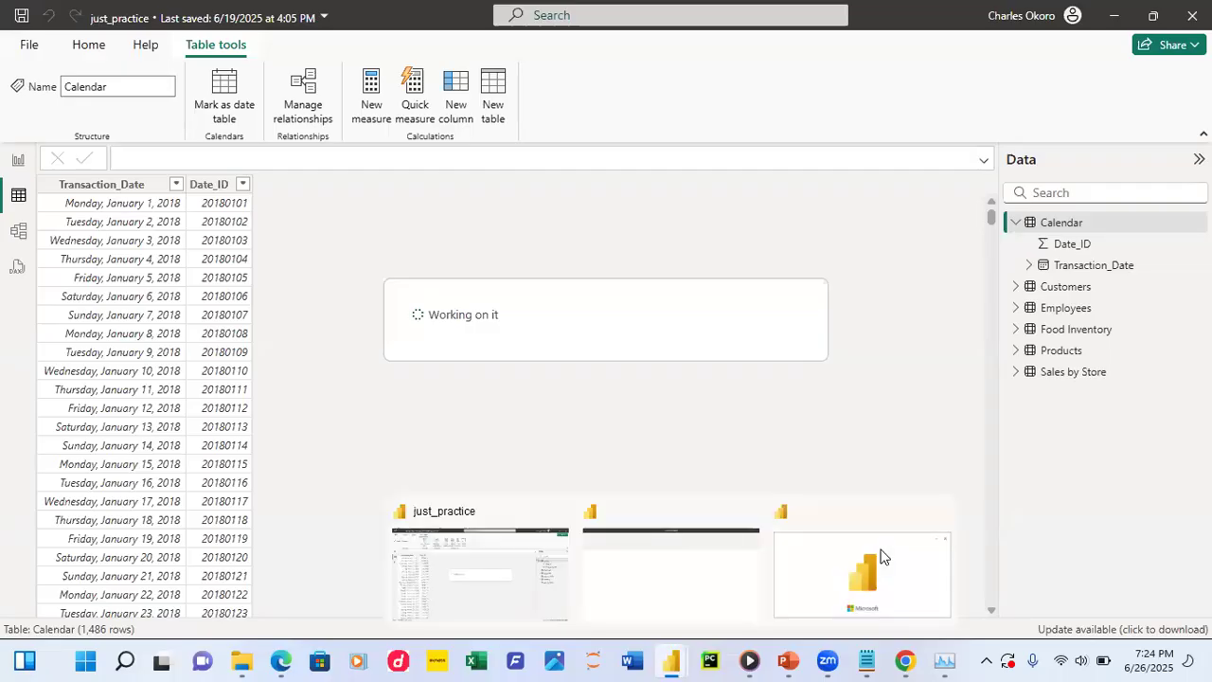
pyautogui.click(880, 551)
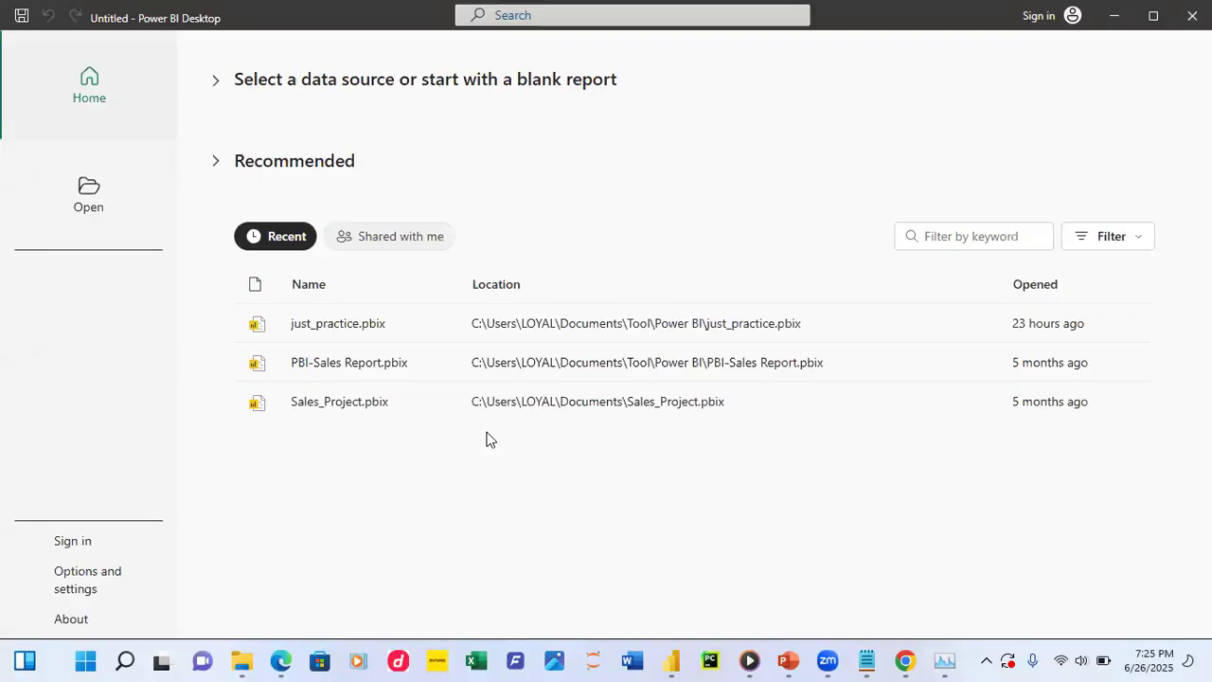
# - Switch to Task Manager, end both Microsoft Power BI Desktop tasks and close Task Manager
pyautogui.moveTo(672, 661)
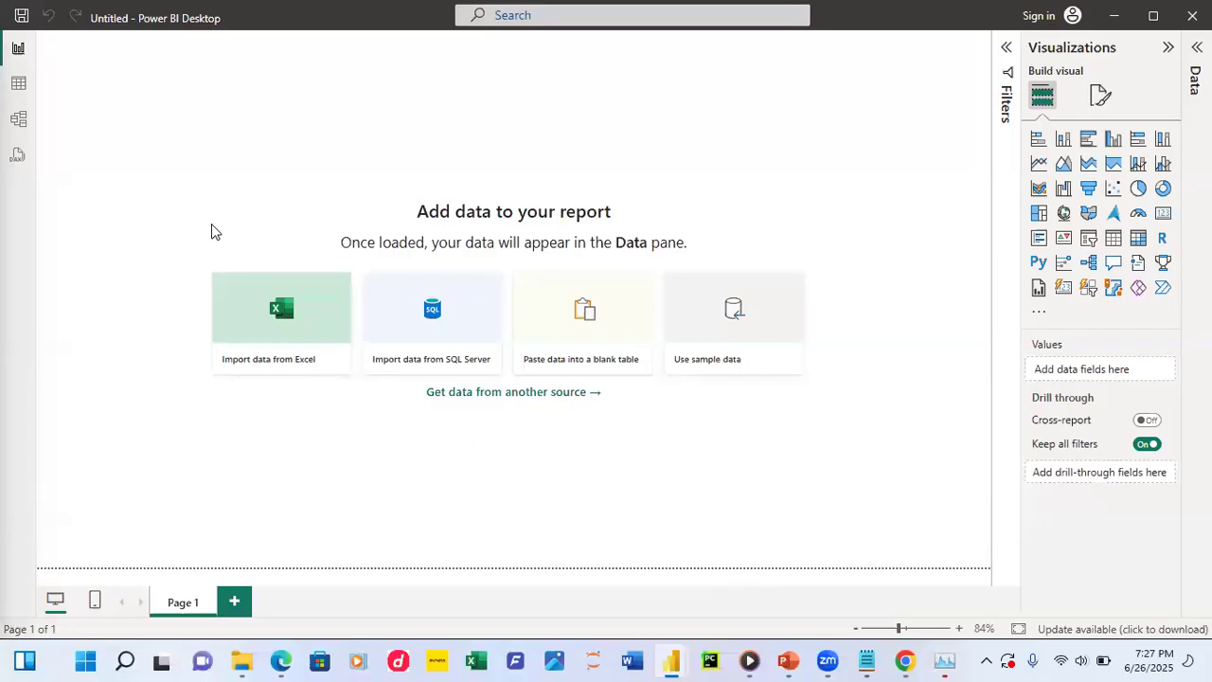
pyautogui.hotkey('alt', 'Tab')
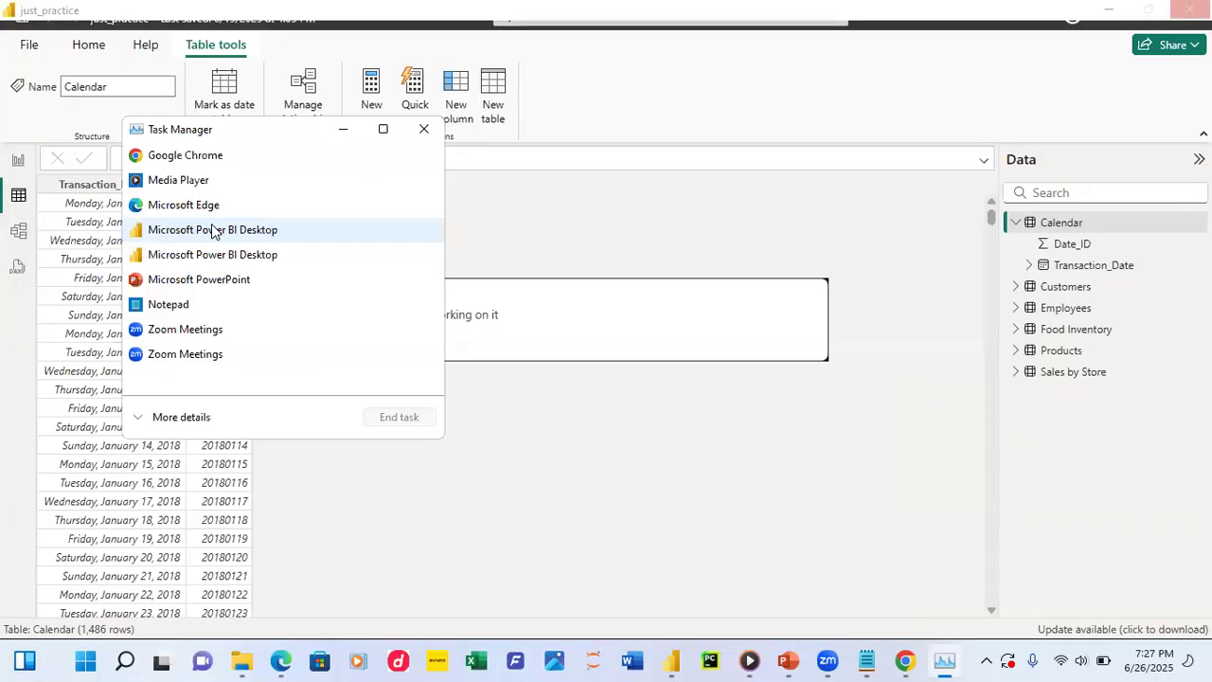
pyautogui.click(212, 230)
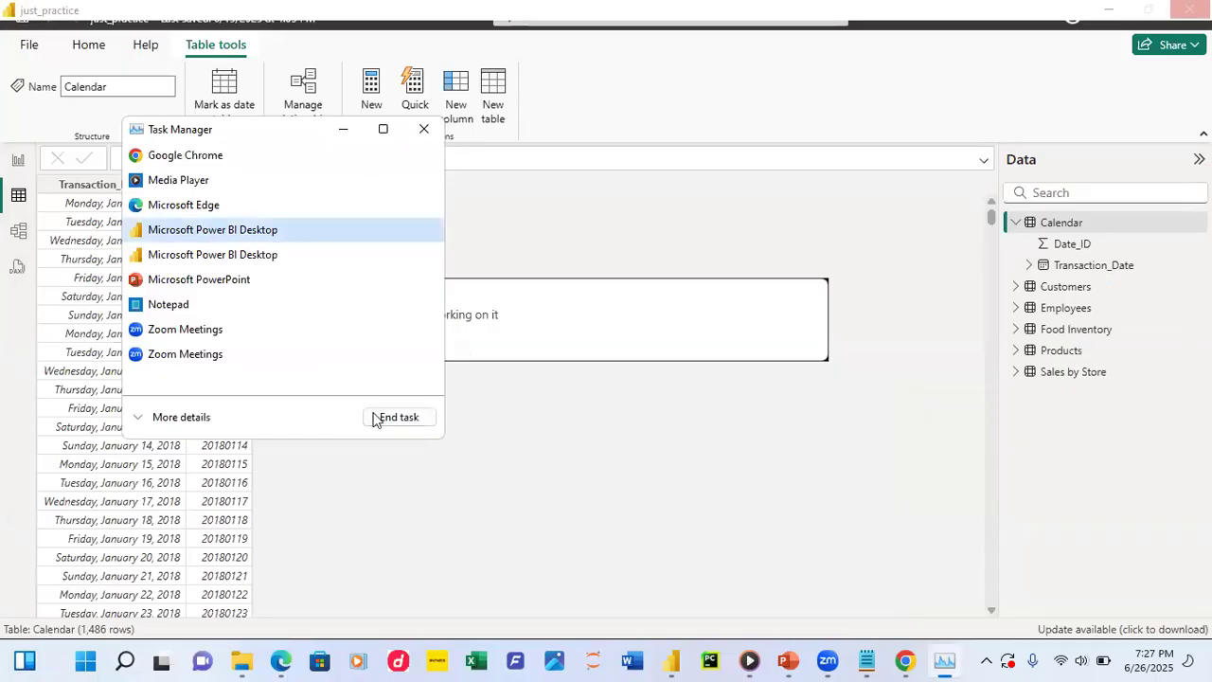
pyautogui.click(374, 419)
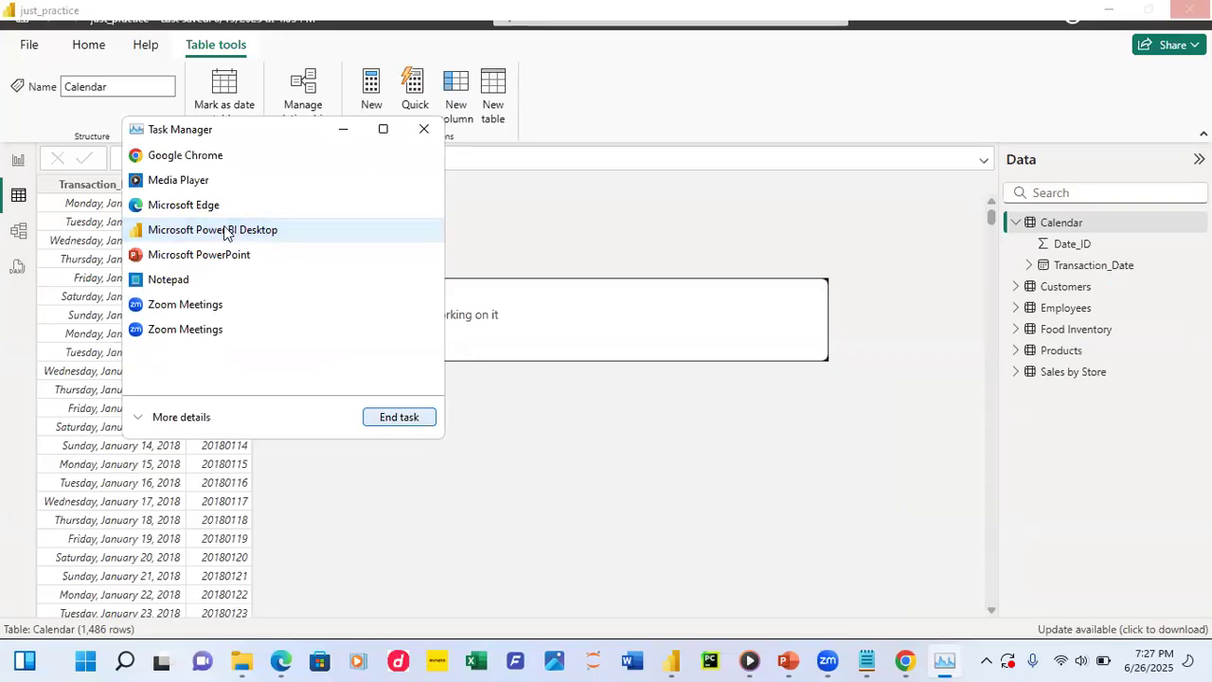
pyautogui.click(225, 233)
pyautogui.click(378, 418)
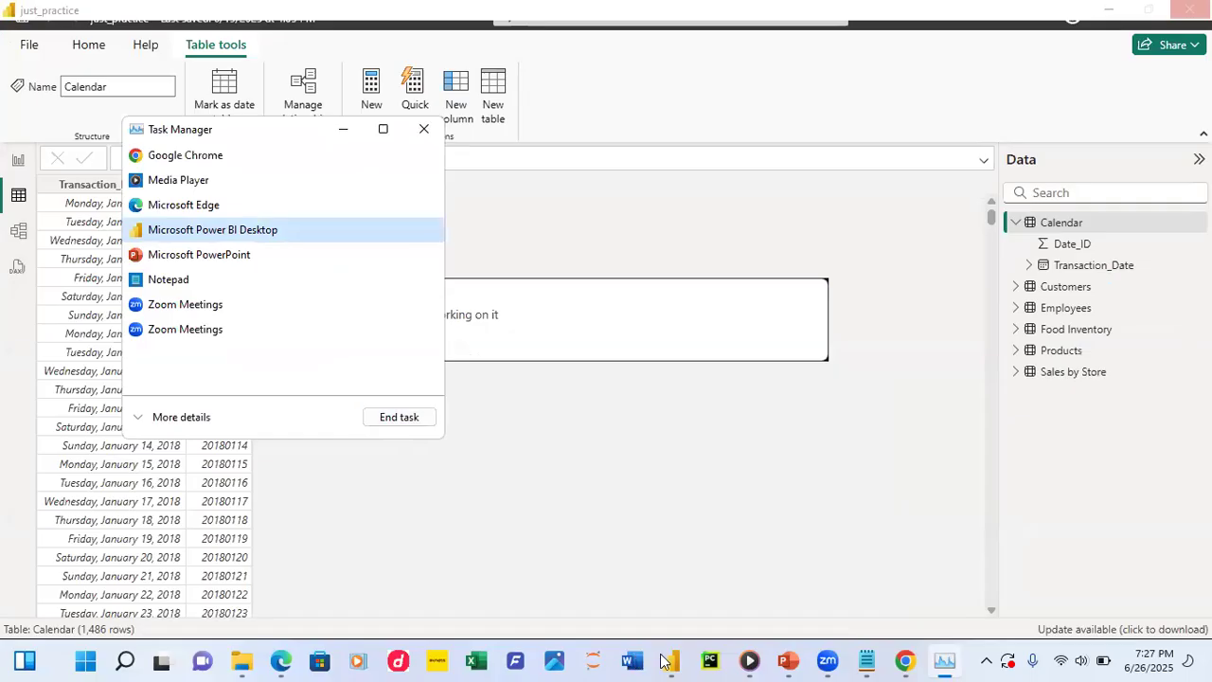
pyautogui.click(397, 417)
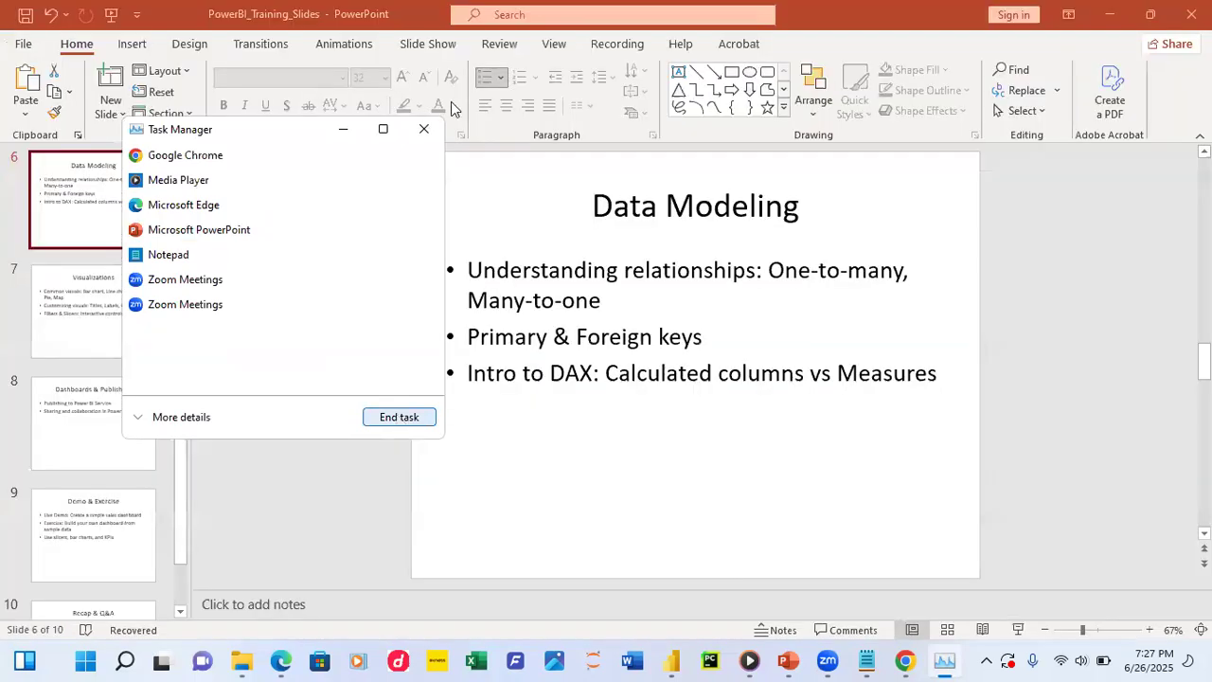
pyautogui.click(422, 131)
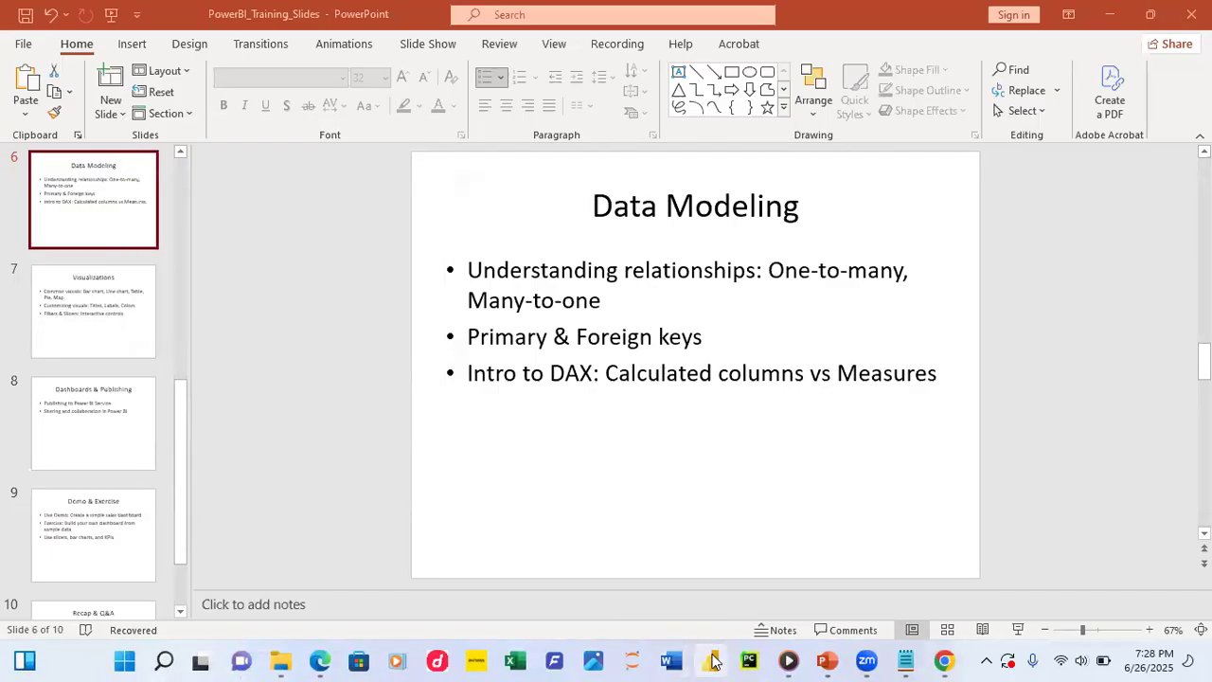
# - Relaunch Power BI Desktop and close the Word window, choosing to remove its recovered files
pyautogui.click(715, 660)
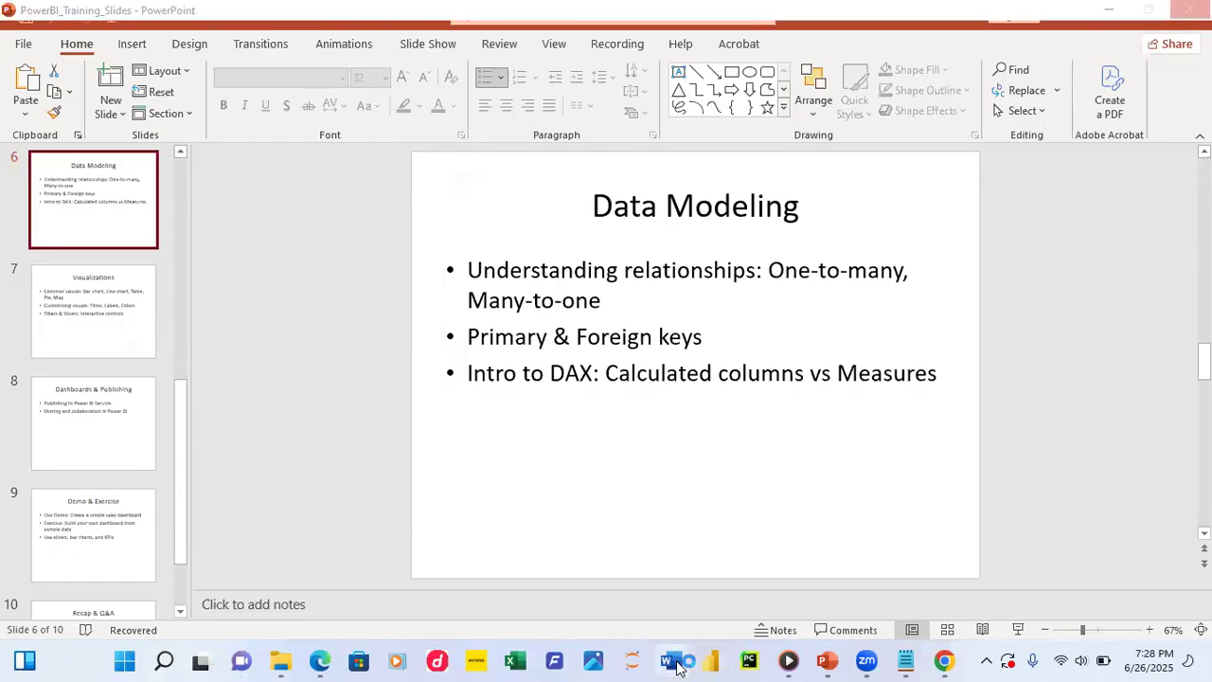
pyautogui.click(674, 663)
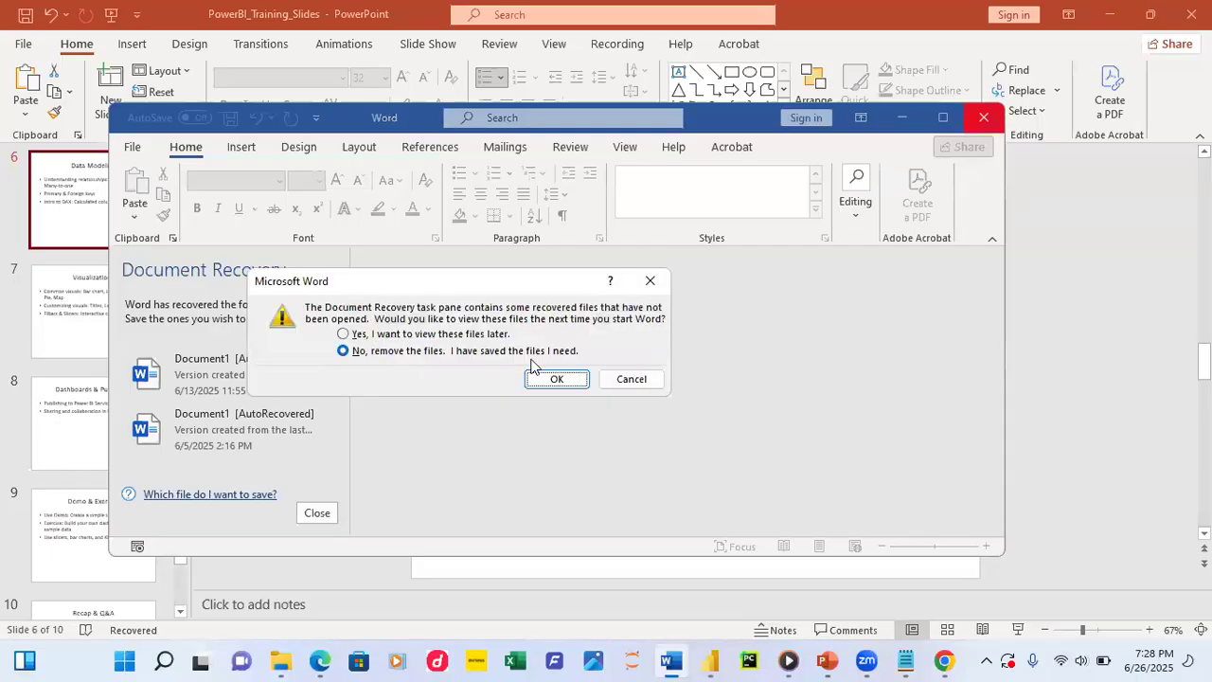
pyautogui.click(554, 380)
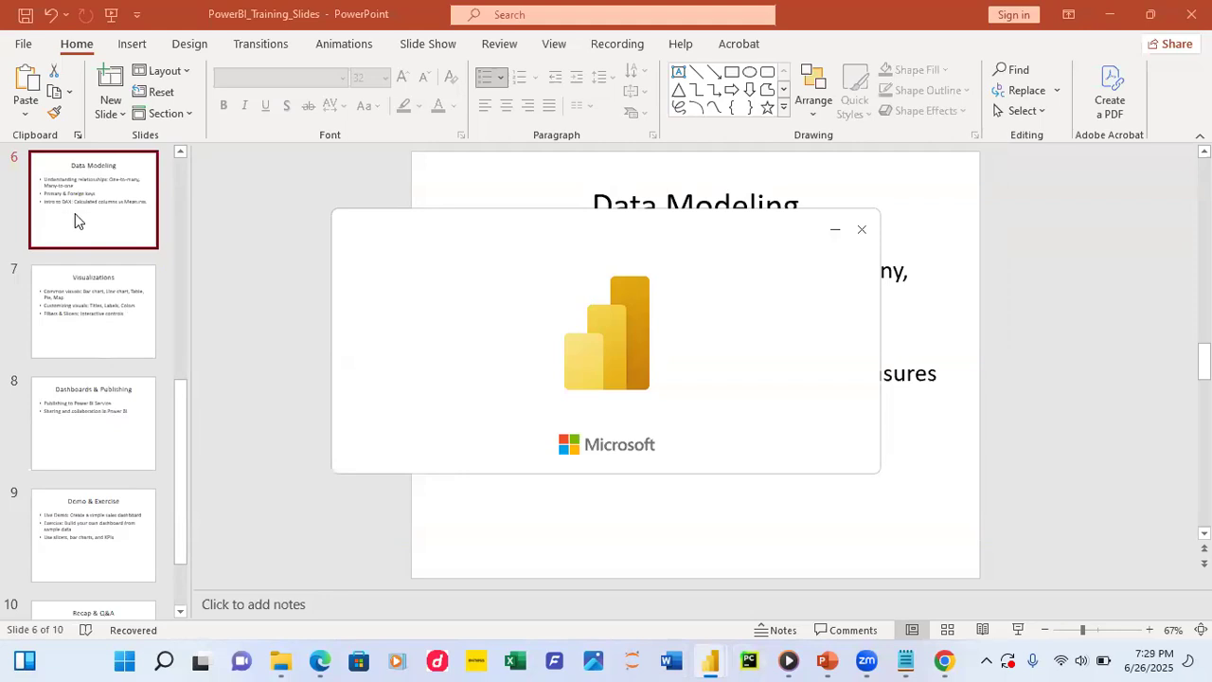
# - Show the Visualizations slide in the PowerBI_Training_Slides presentation
pyautogui.click(69, 295)
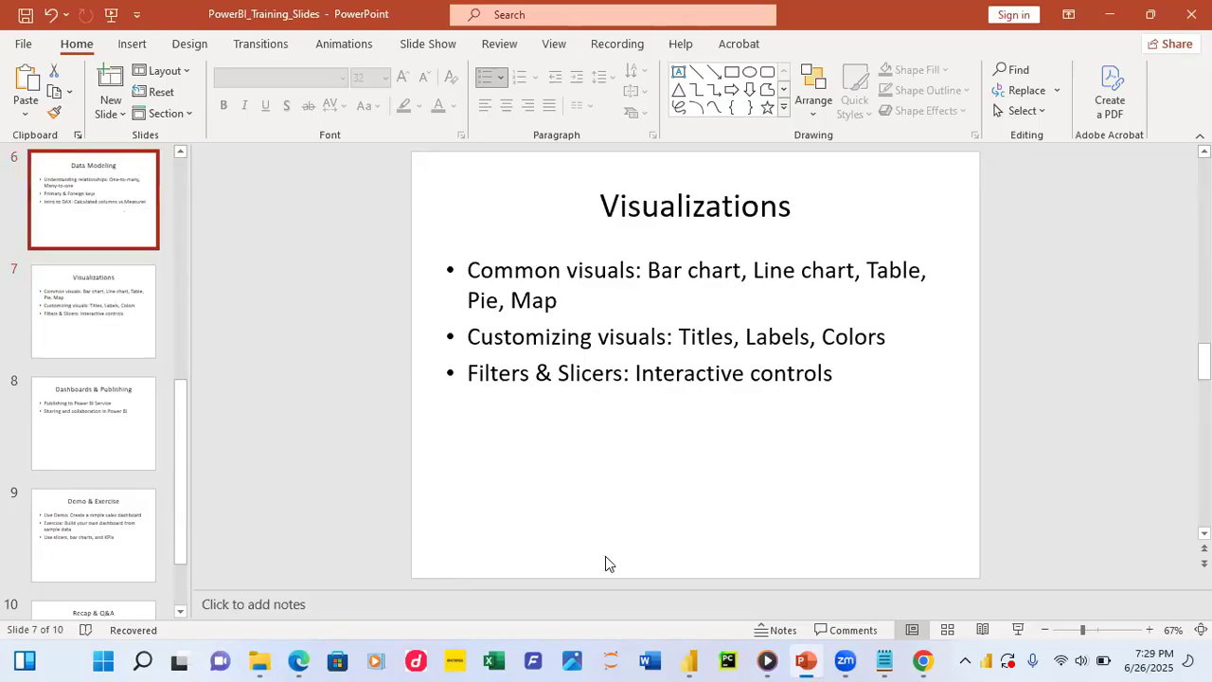
# - Switch to Power BI Desktop, open the just_practice report and remove the unopened auto-recovered files
pyautogui.click(691, 661)
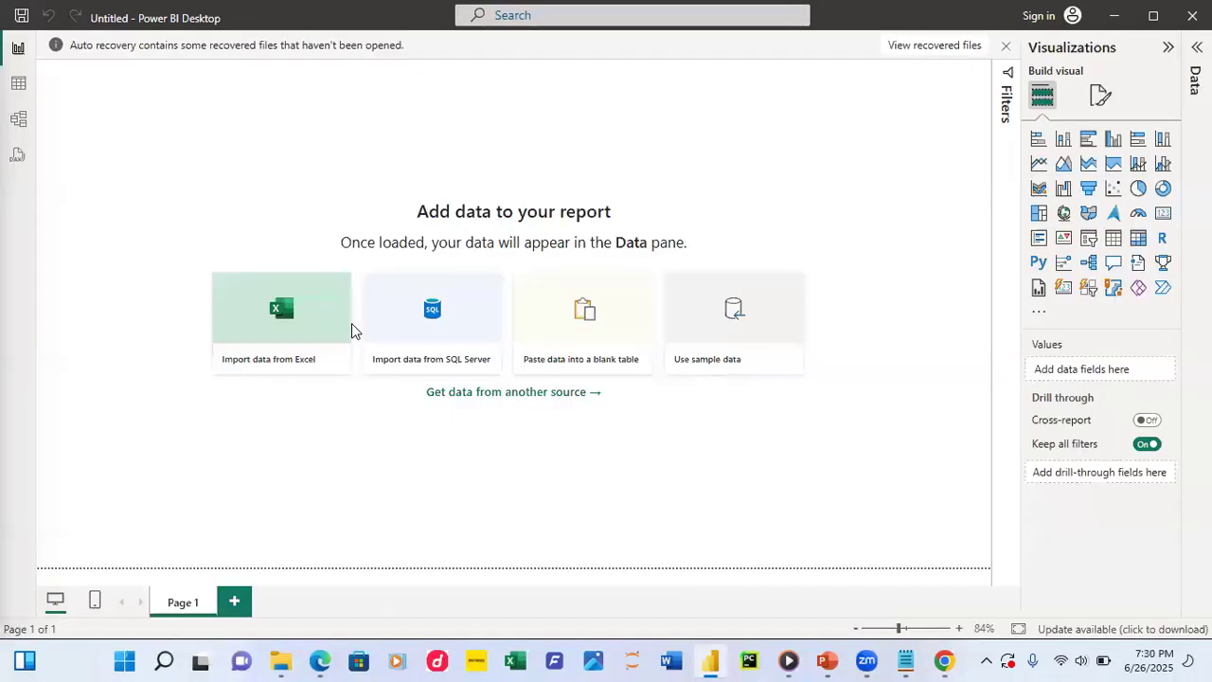
pyautogui.click(351, 324)
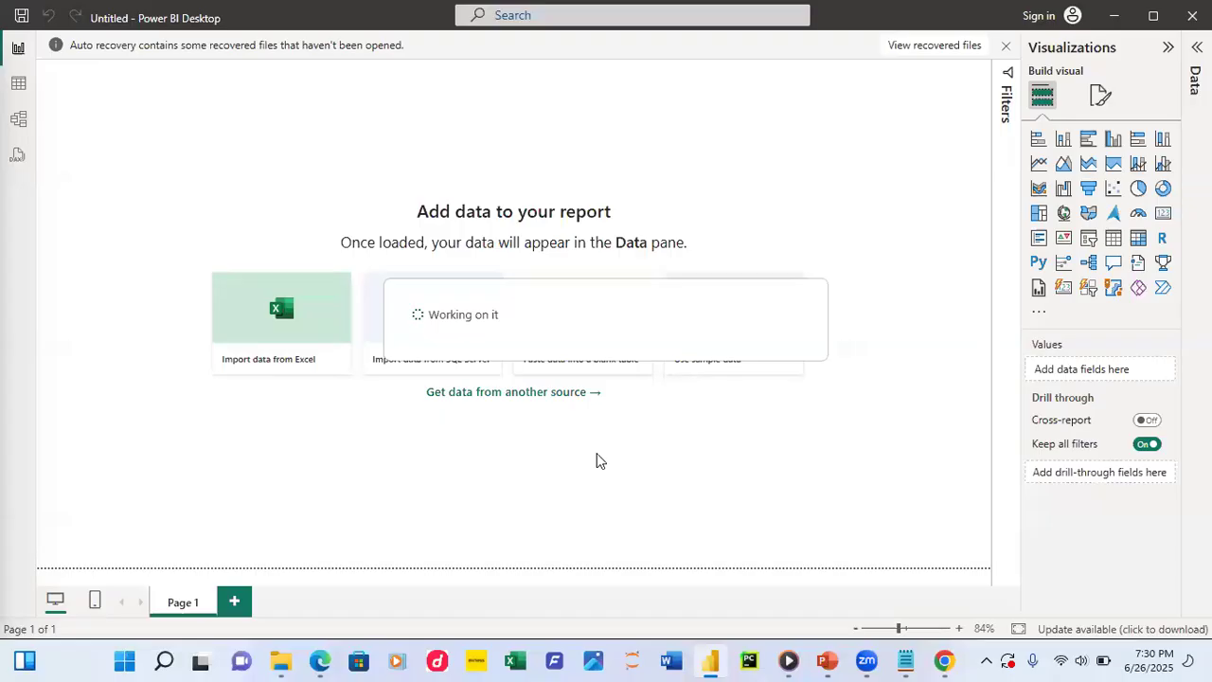
pyautogui.moveTo(788, 660)
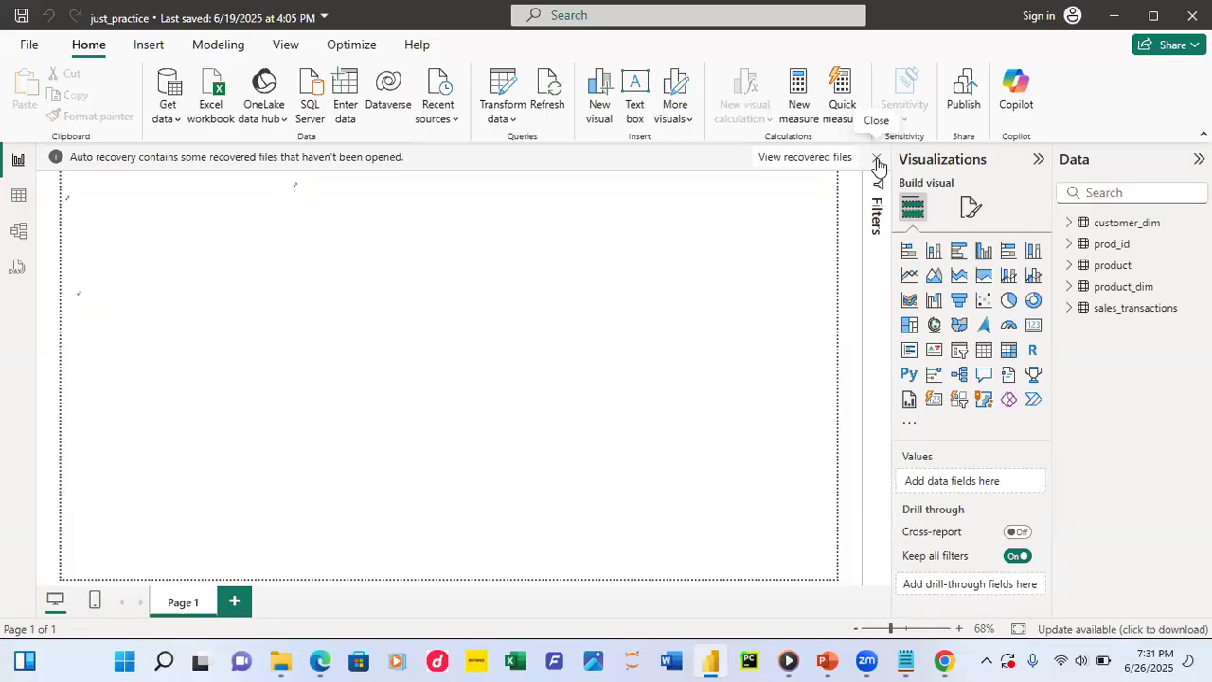
pyautogui.click(877, 159)
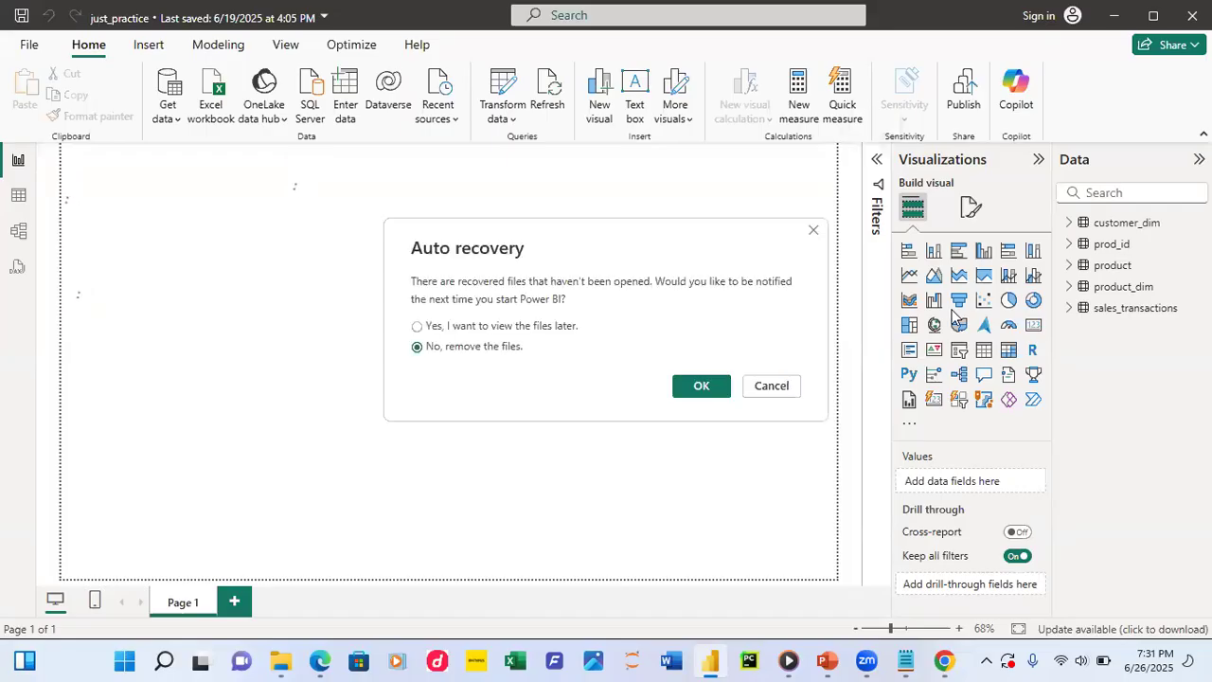
pyautogui.click(693, 386)
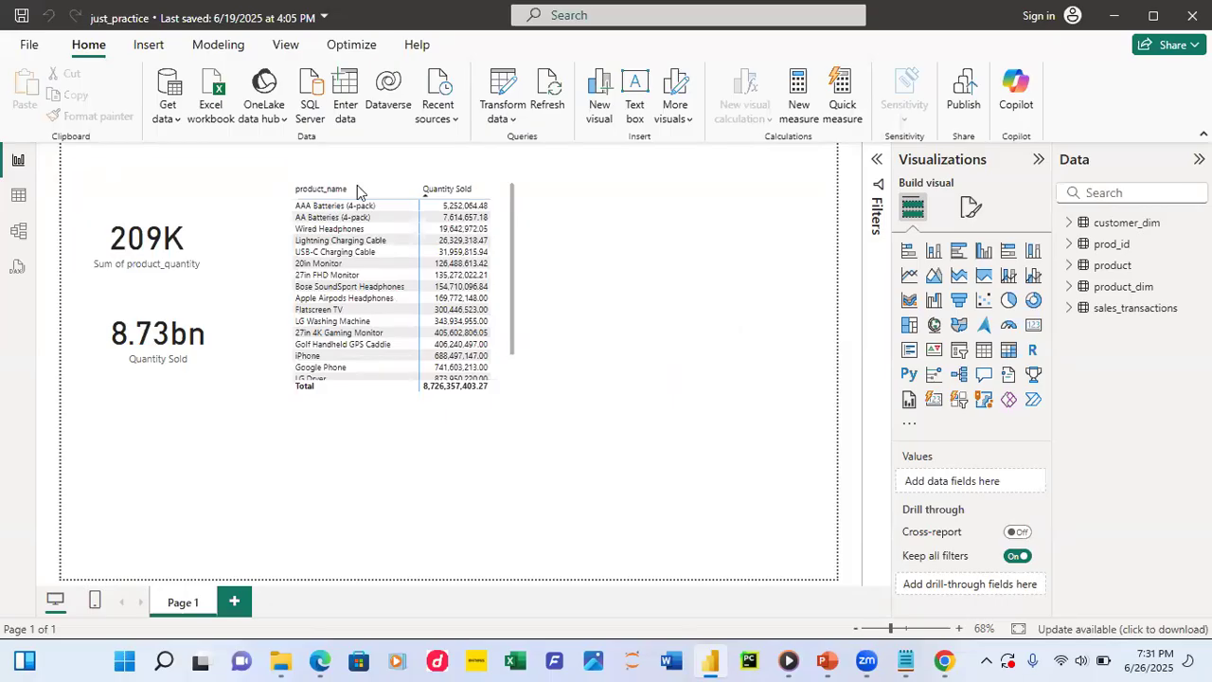
# - Examine the table relationships in Model view with the Properties pane collapsed, and return to the report page
pyautogui.click(20, 240)
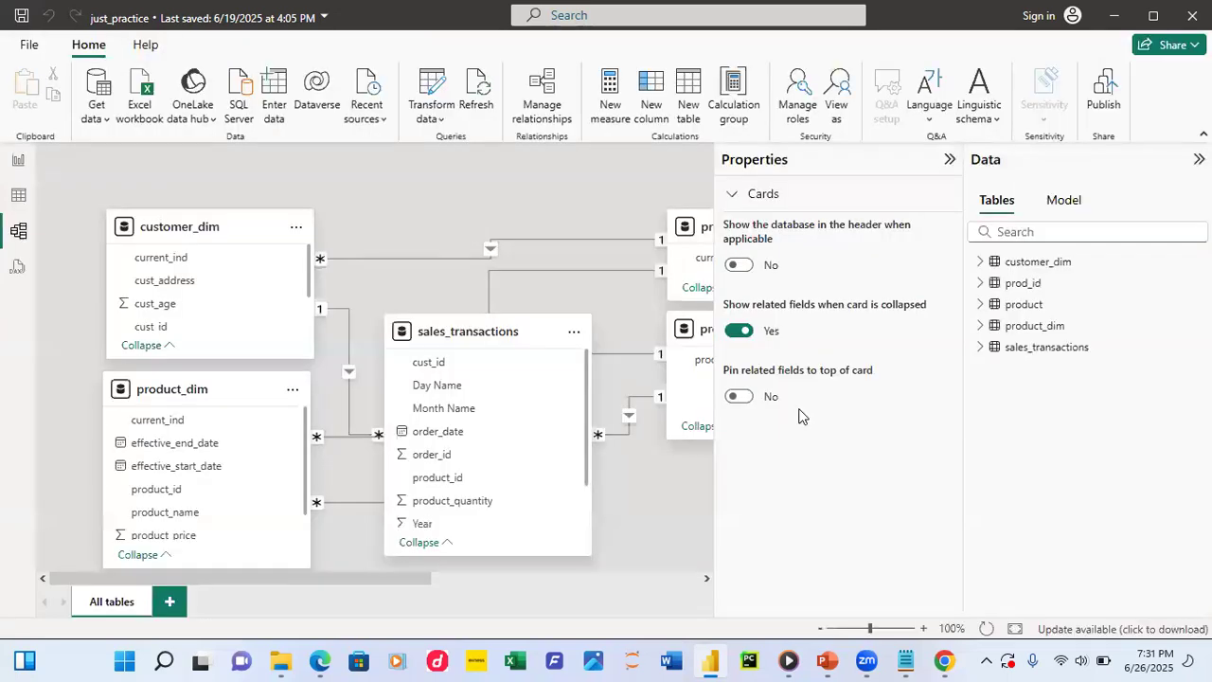
pyautogui.click(948, 163)
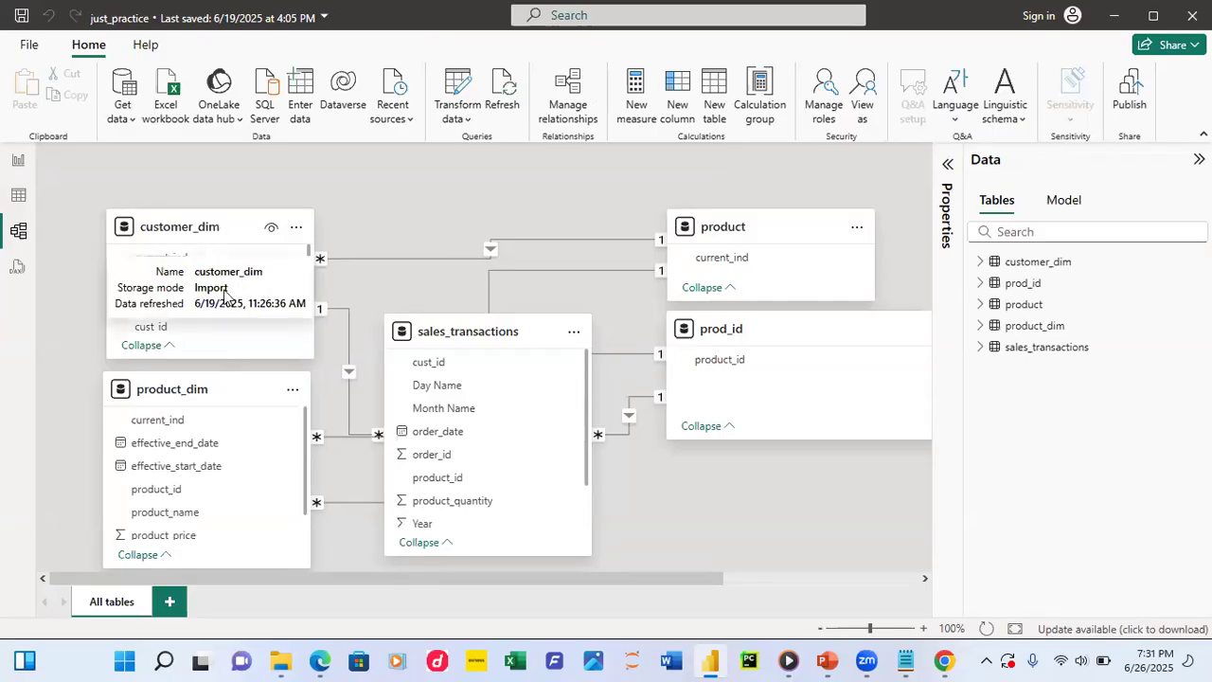
pyautogui.click(489, 248)
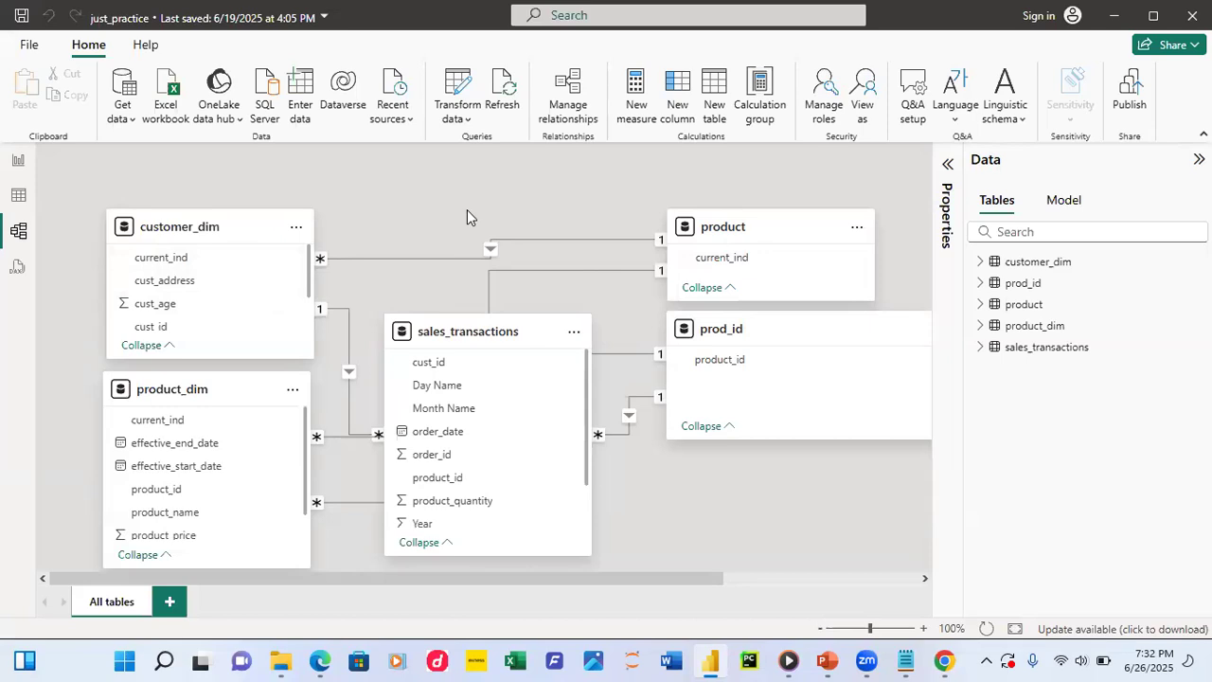
pyautogui.click(17, 165)
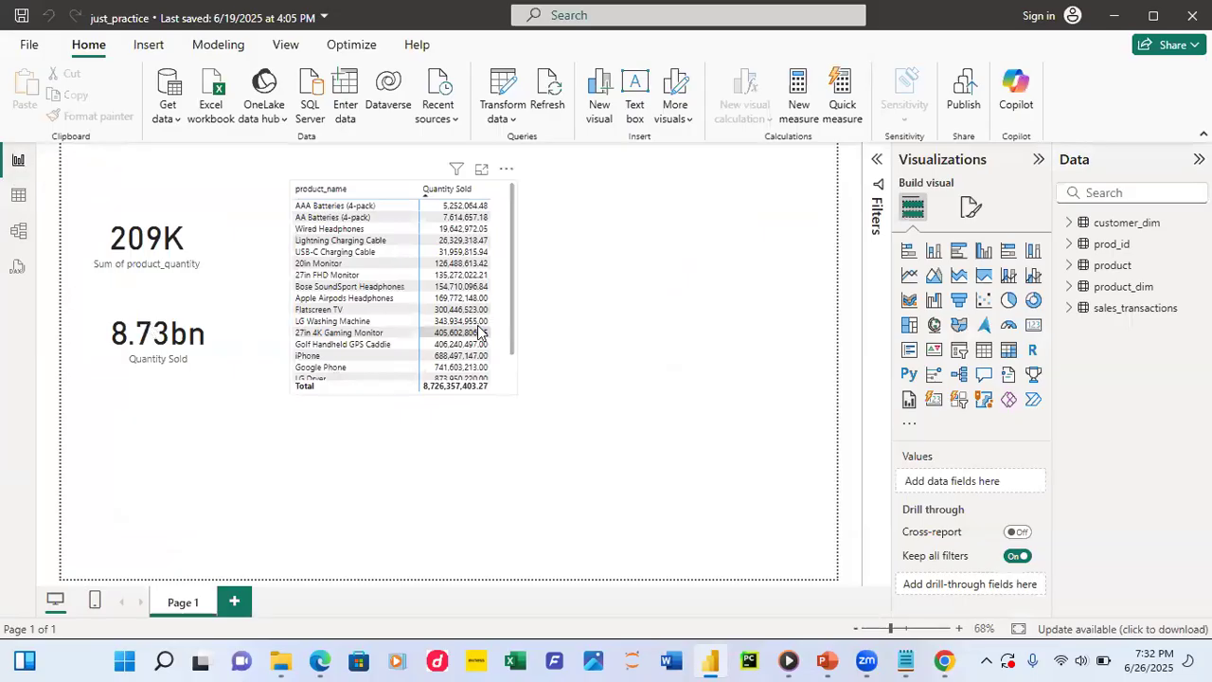
# - Switch to Table view and examine the fields of the sales_transactions table, leaving its field list collapsed
pyautogui.click(20, 197)
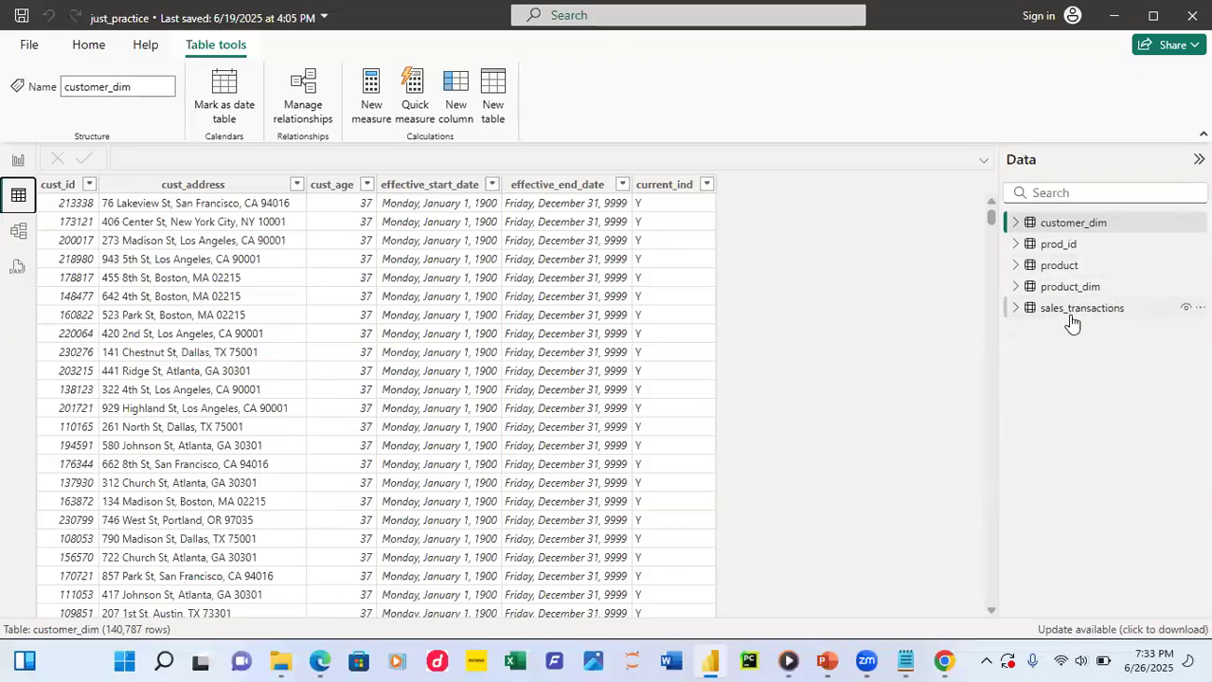
pyautogui.click(1016, 309)
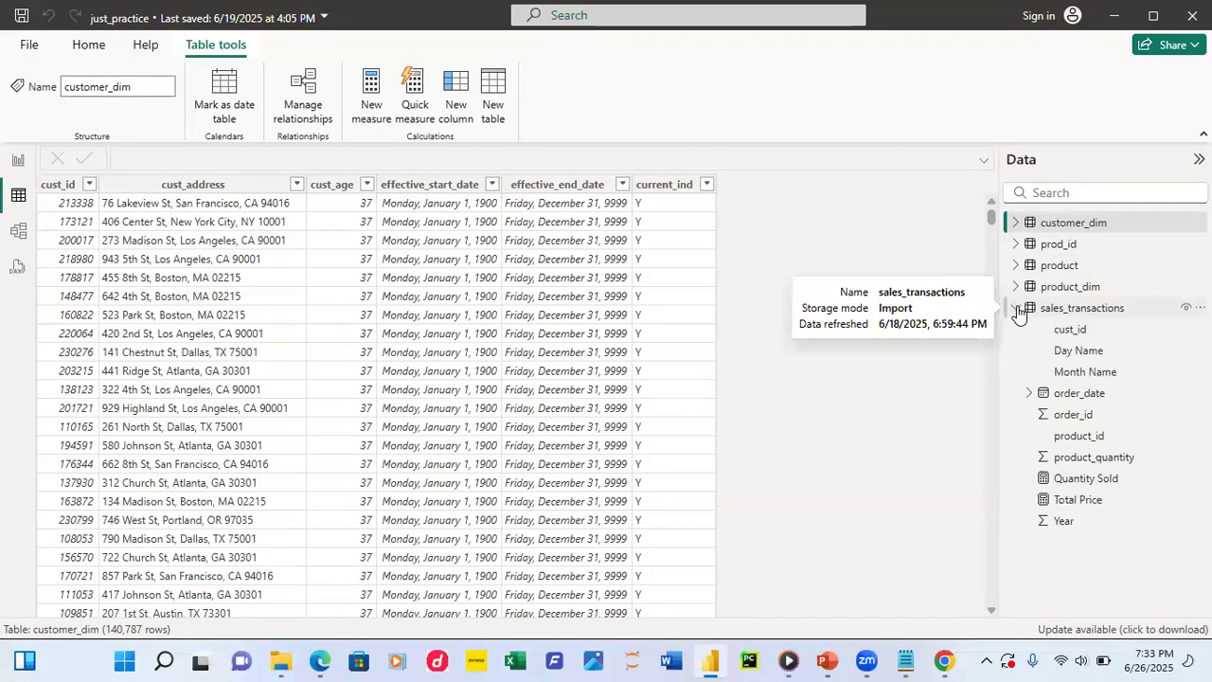
pyautogui.click(1016, 308)
pyautogui.click(1016, 309)
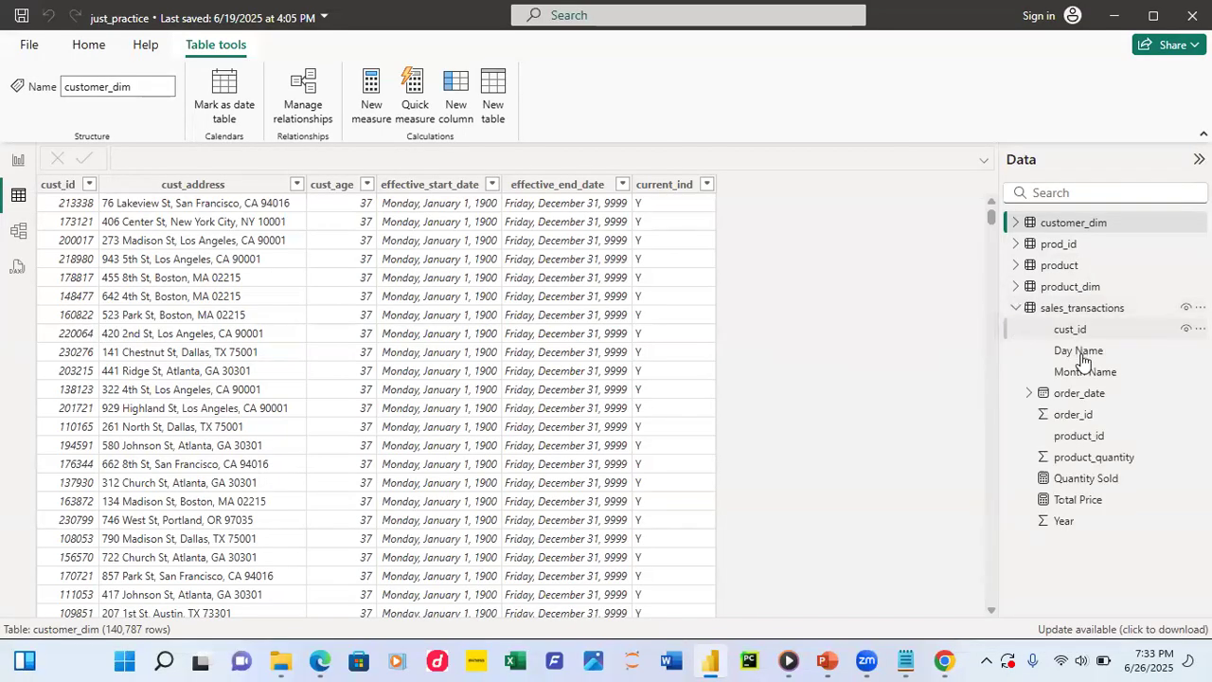
pyautogui.click(1016, 309)
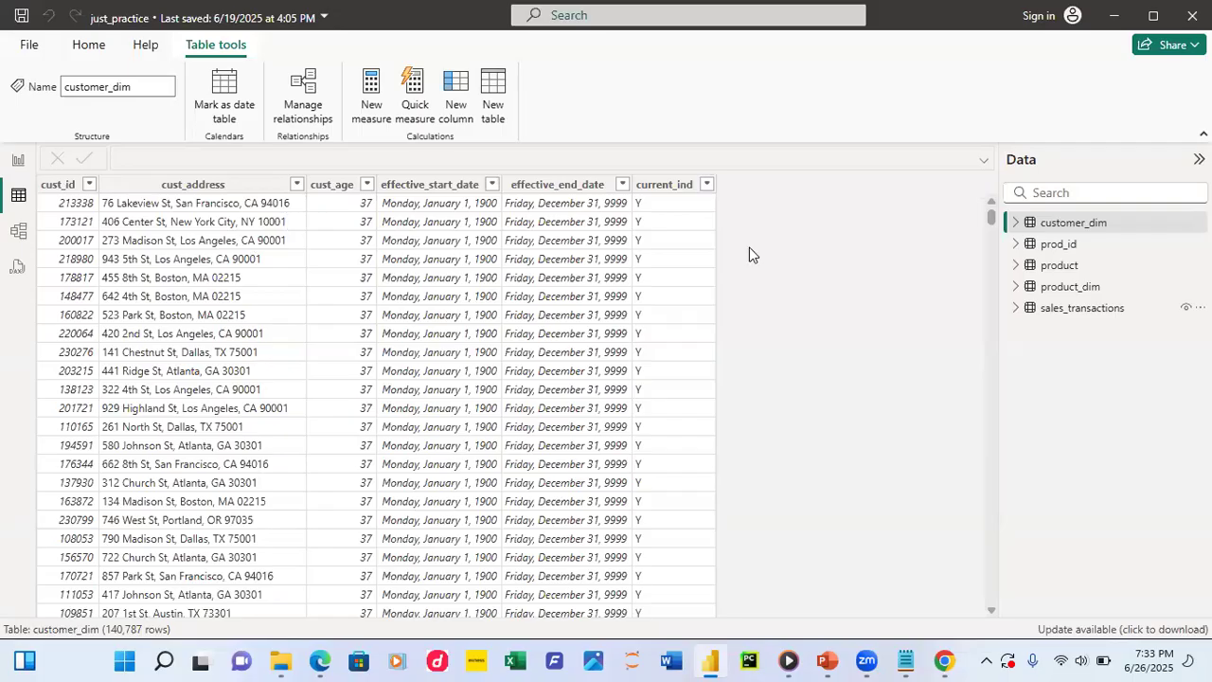
# - Examine the rows of the product, product_dim, sales_transactions, customer_dim and prod_id tables, ending on the product table
pyautogui.click(1059, 266)
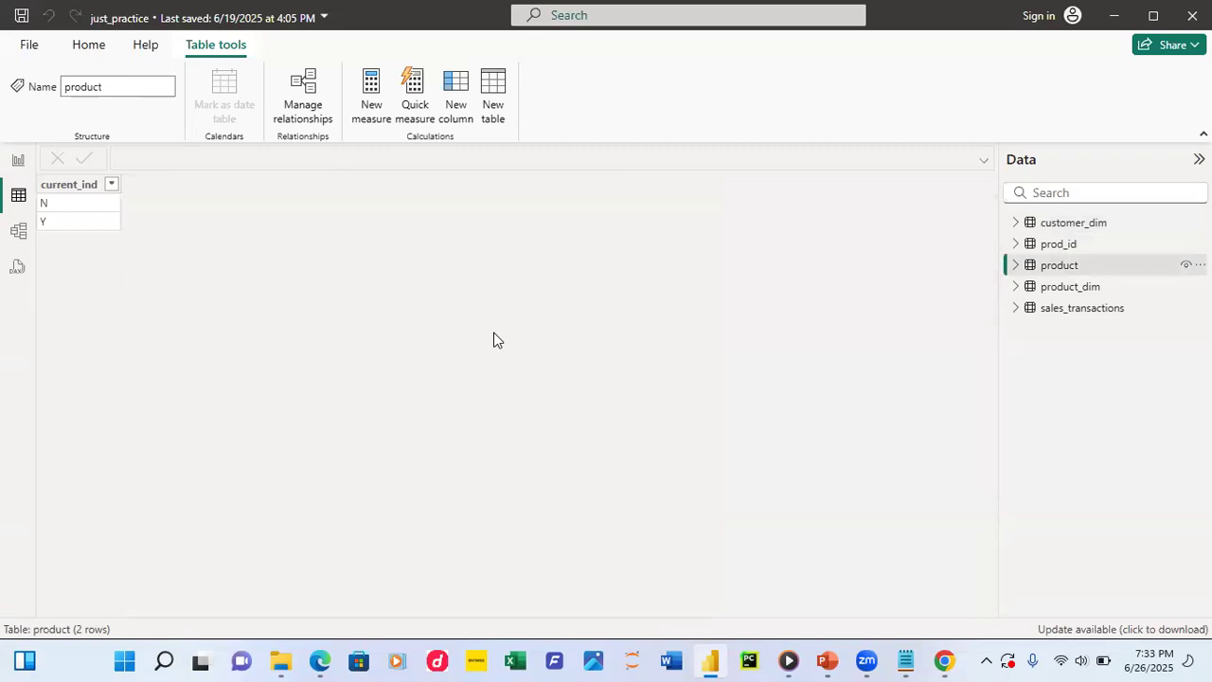
pyautogui.moveTo(1061, 293)
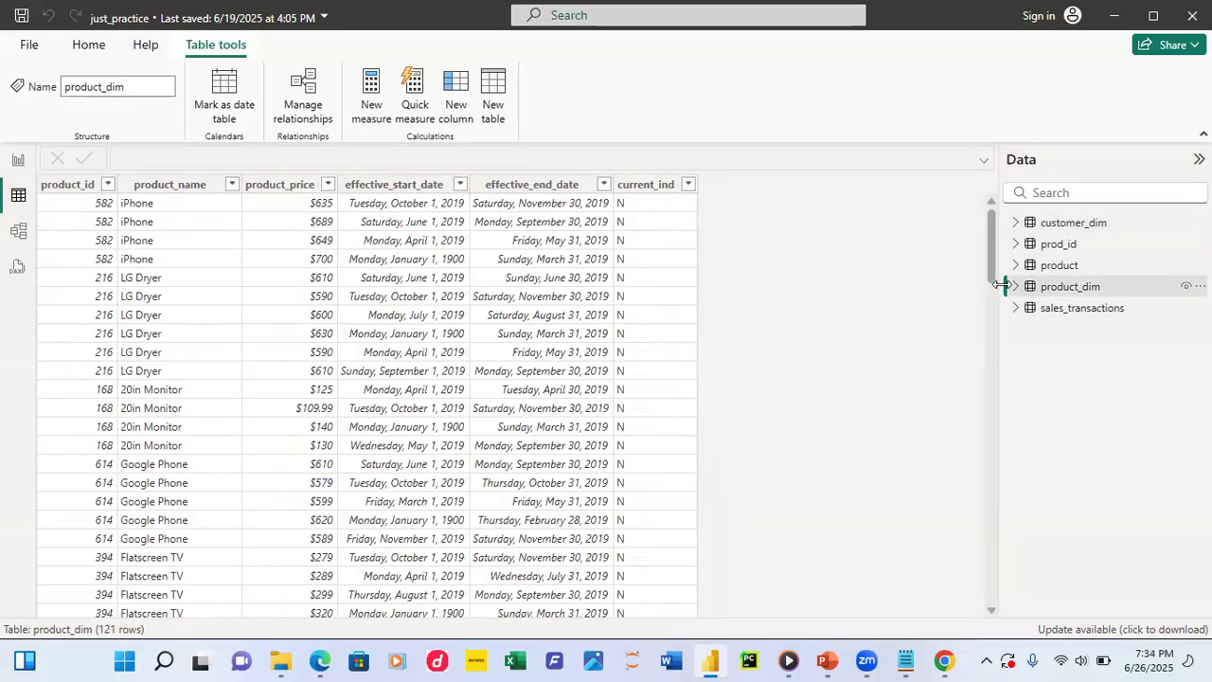
pyautogui.click(1051, 312)
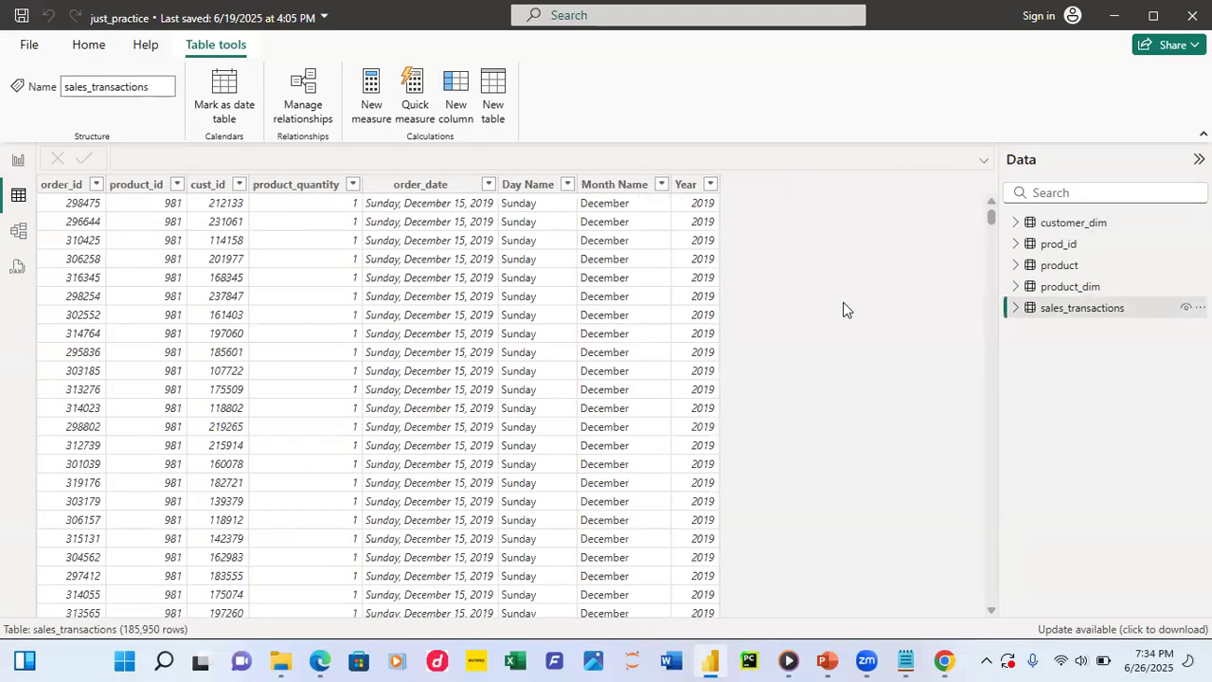
pyautogui.click(1058, 222)
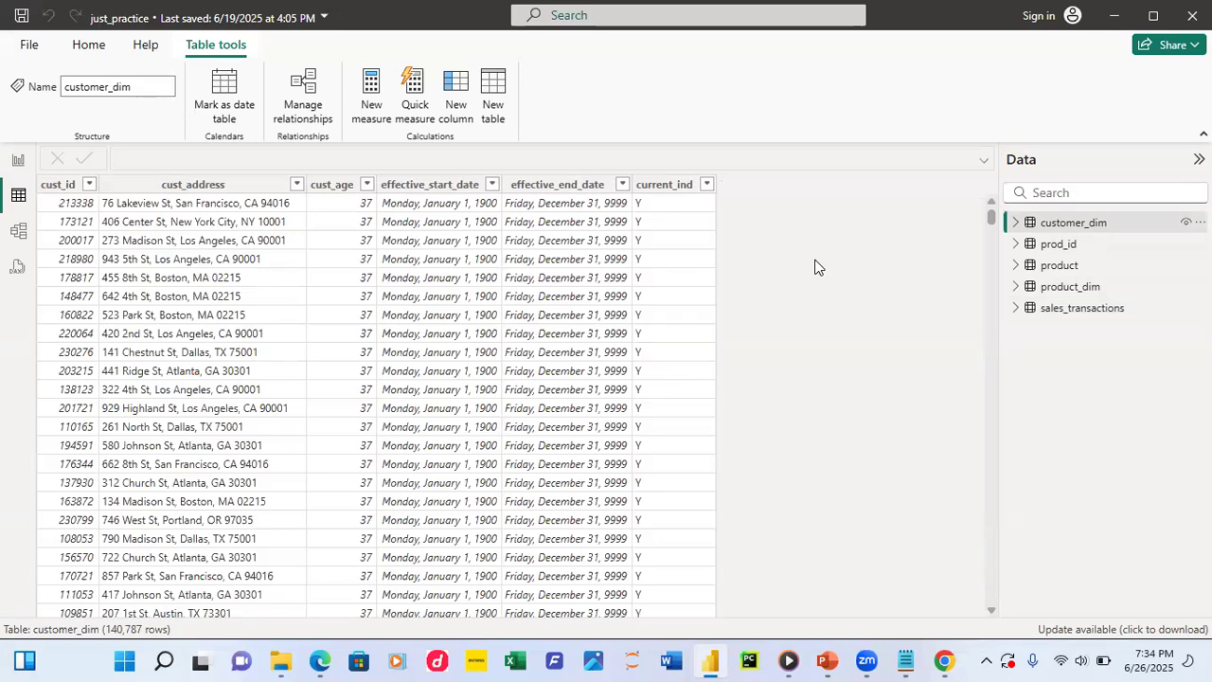
pyautogui.click(1062, 247)
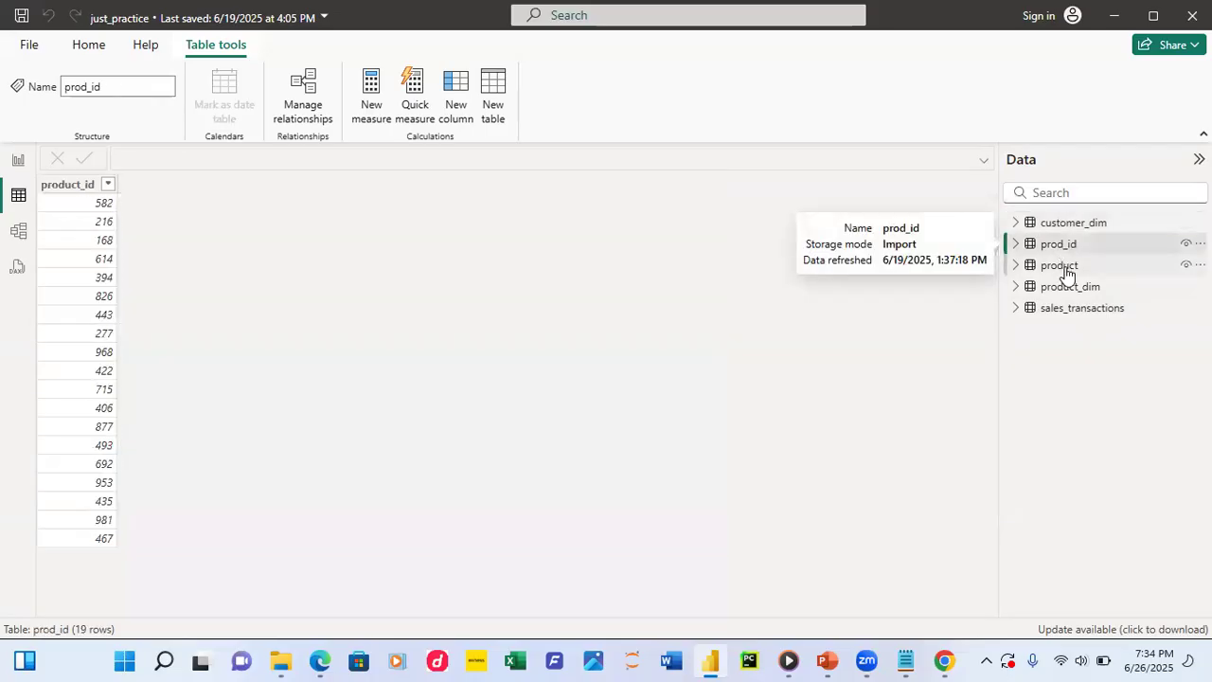
pyautogui.click(1066, 269)
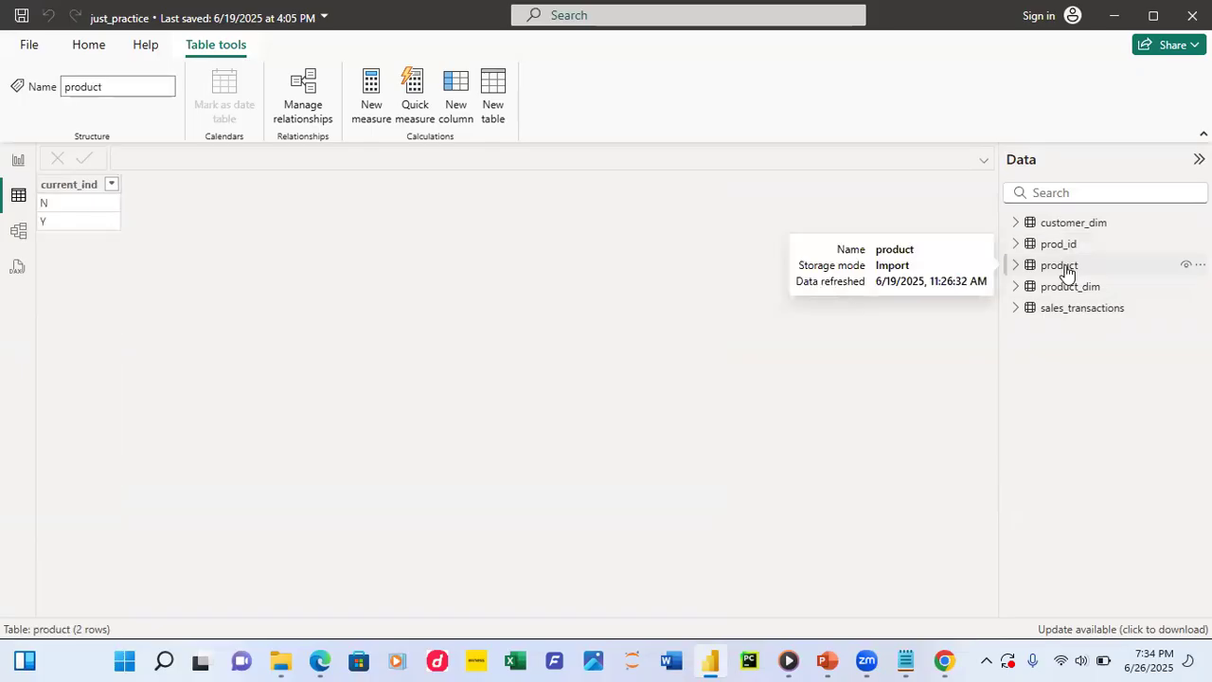
# - Add a calculated column to the product_dim table and replace its default name with Year in the formula
pyautogui.click(1069, 295)
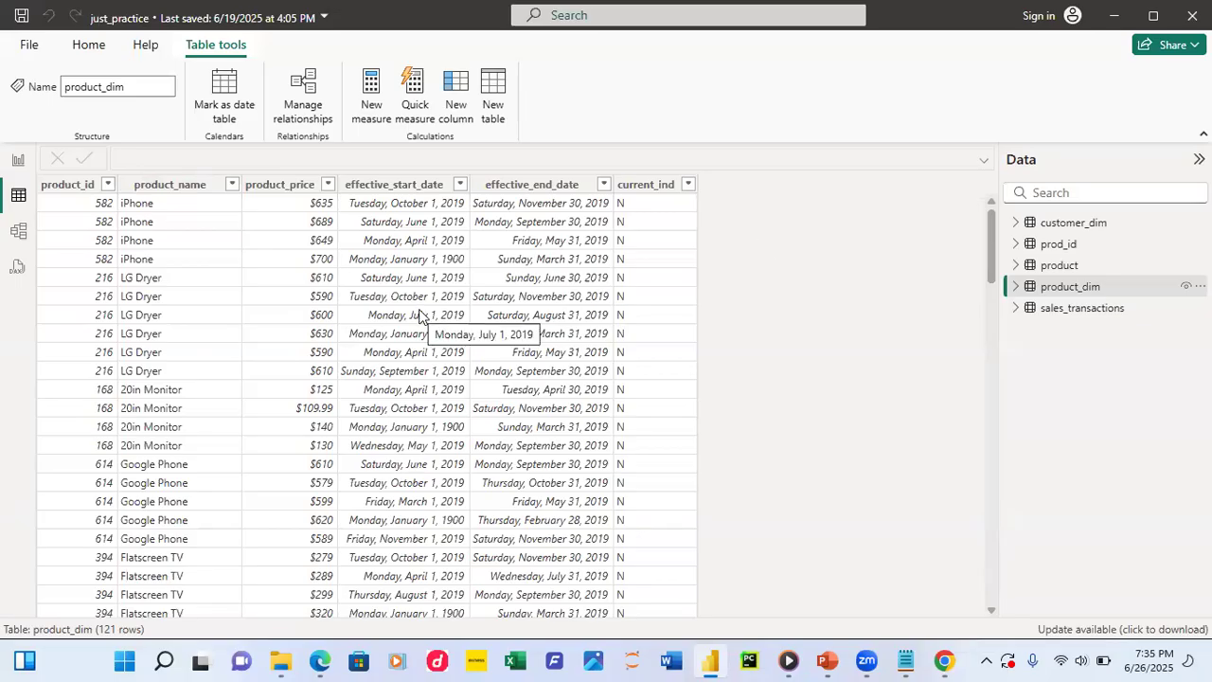
pyautogui.click(651, 188)
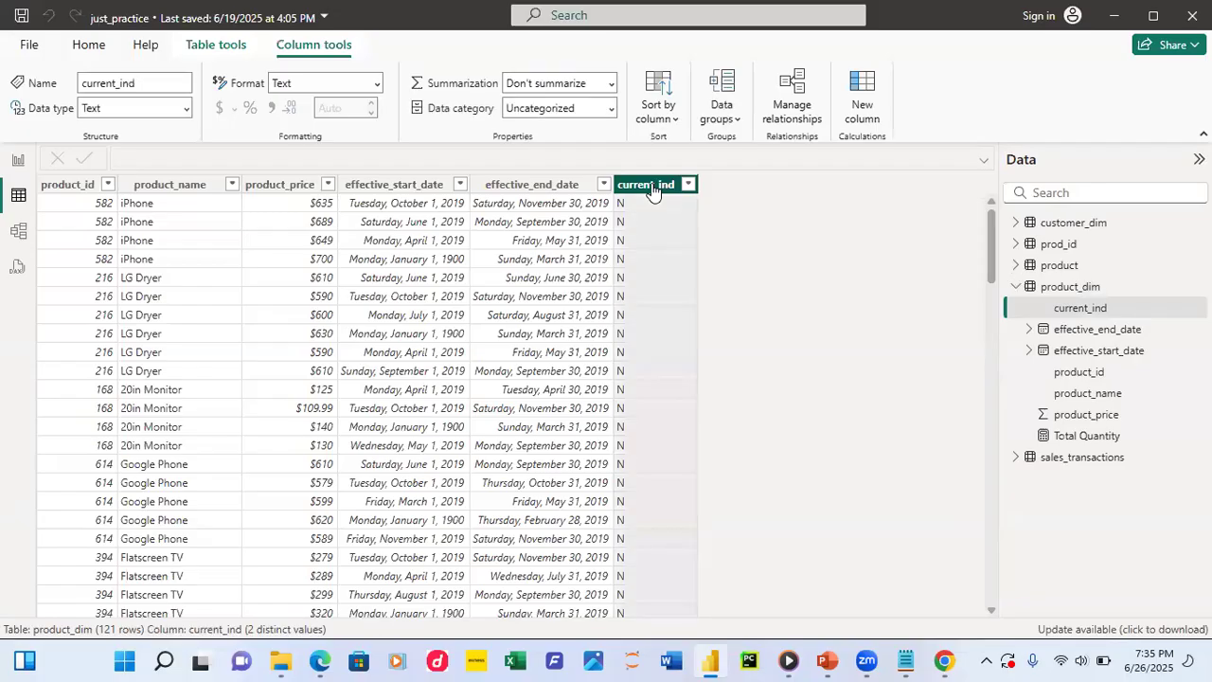
pyautogui.rightClick(651, 187)
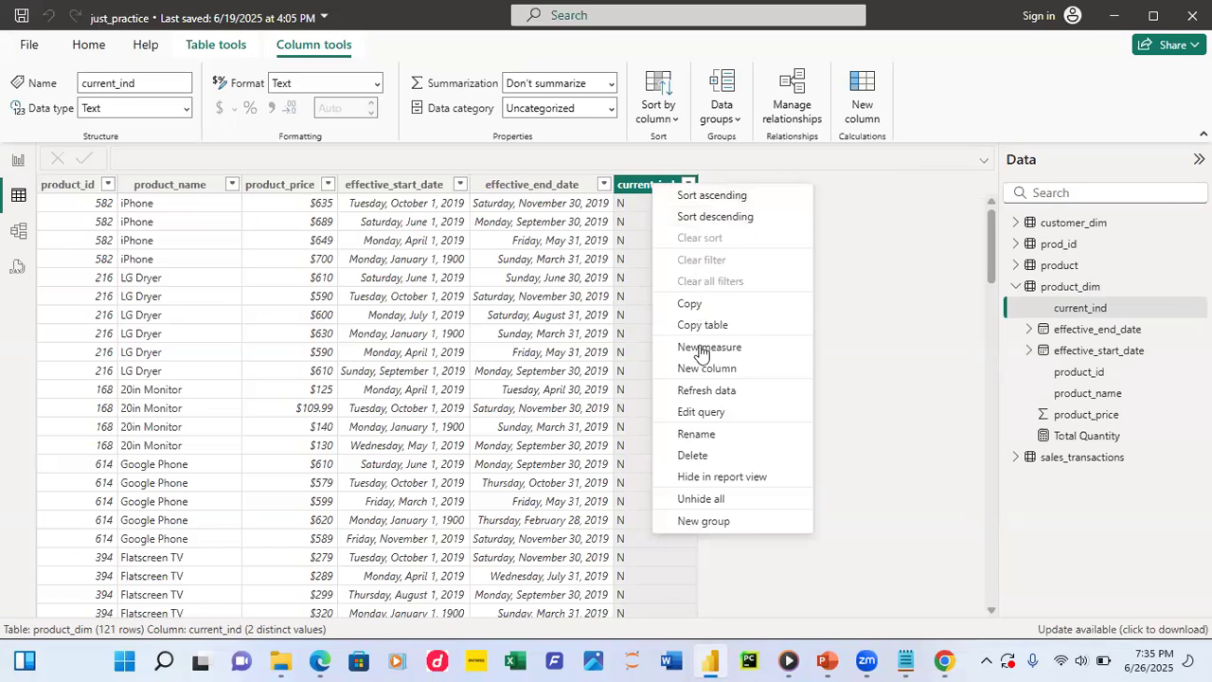
pyautogui.click(702, 371)
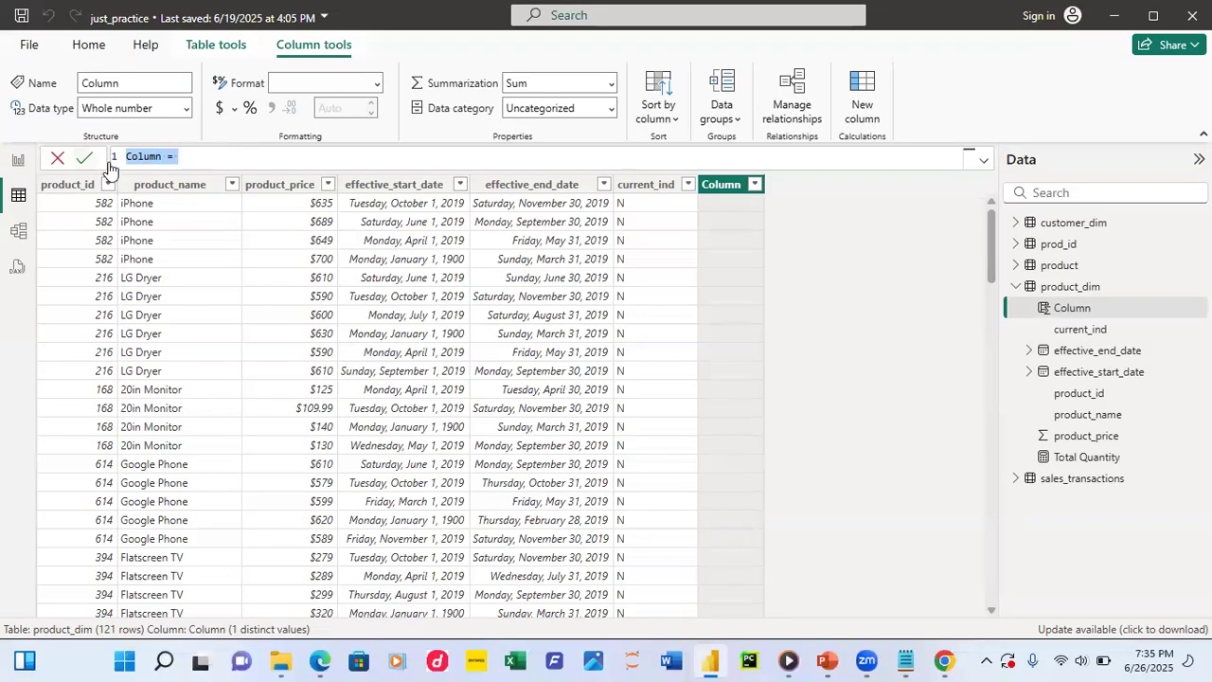
pyautogui.click(189, 156)
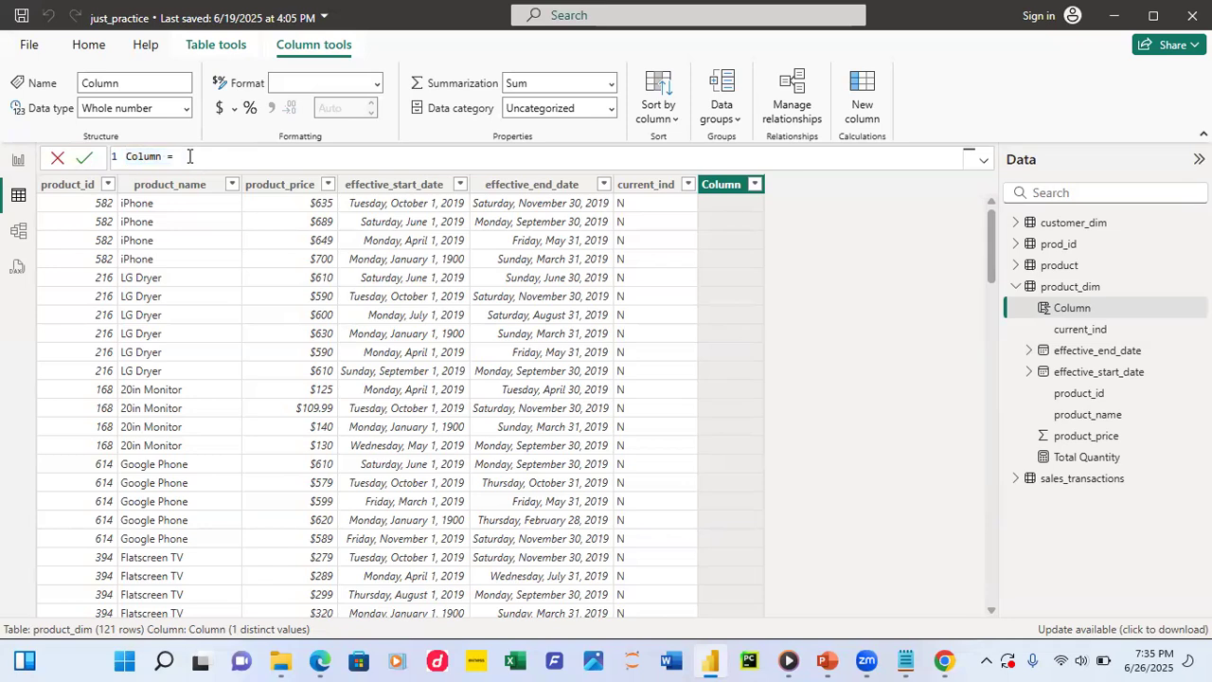
pyautogui.press('BackSpace')
pyautogui.press('BackSpace')
pyautogui.press('BackSpace')
pyautogui.press('BackSpace')
pyautogui.press('BackSpace')
pyautogui.press('BackSpace')
pyautogui.press('BackSpace')
pyautogui.press('BackSpace')
pyautogui.press('BackSpace')
pyautogui.write('Year =')
# - Define the Year column's formula as YEAR(product_dim[effective_start_date]) and apply it
pyautogui.write('ye')
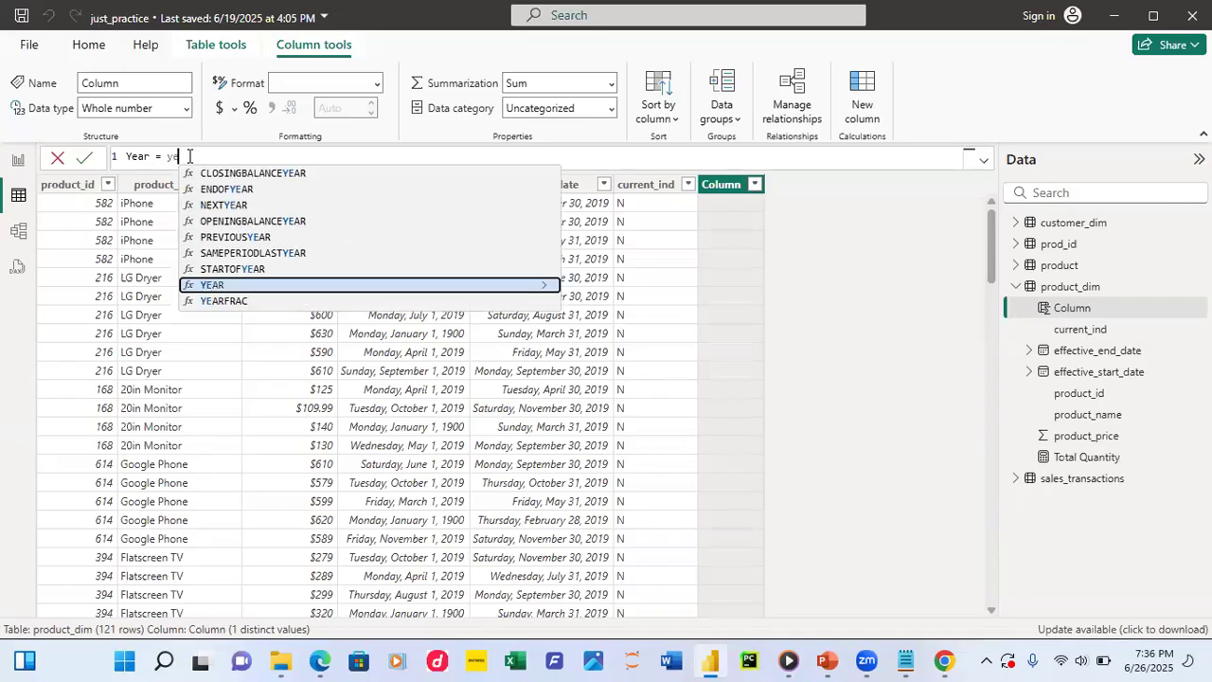
pyautogui.write('a')
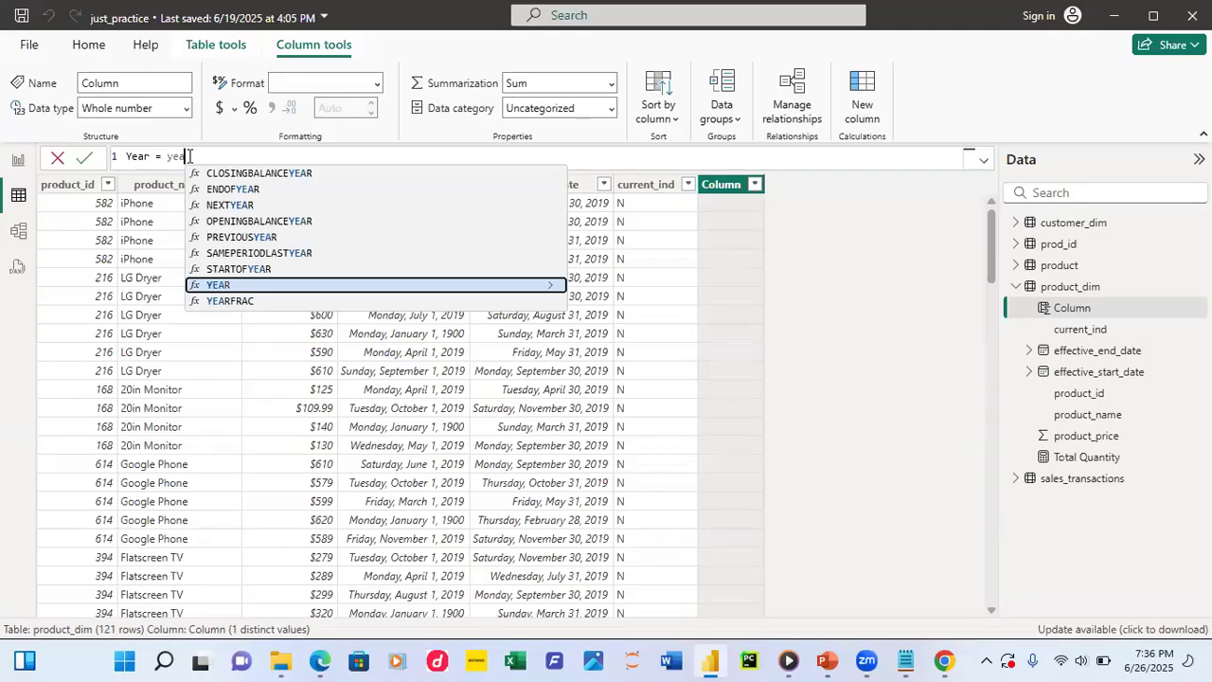
pyautogui.press('Tab')
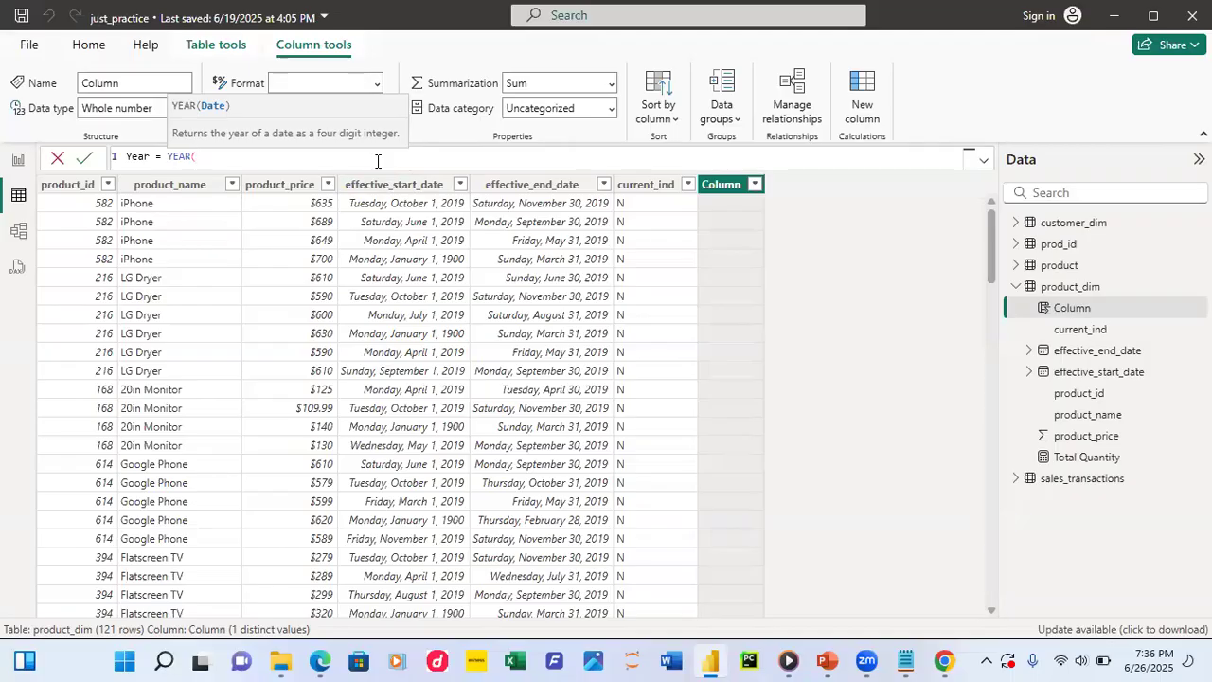
pyautogui.write('e')
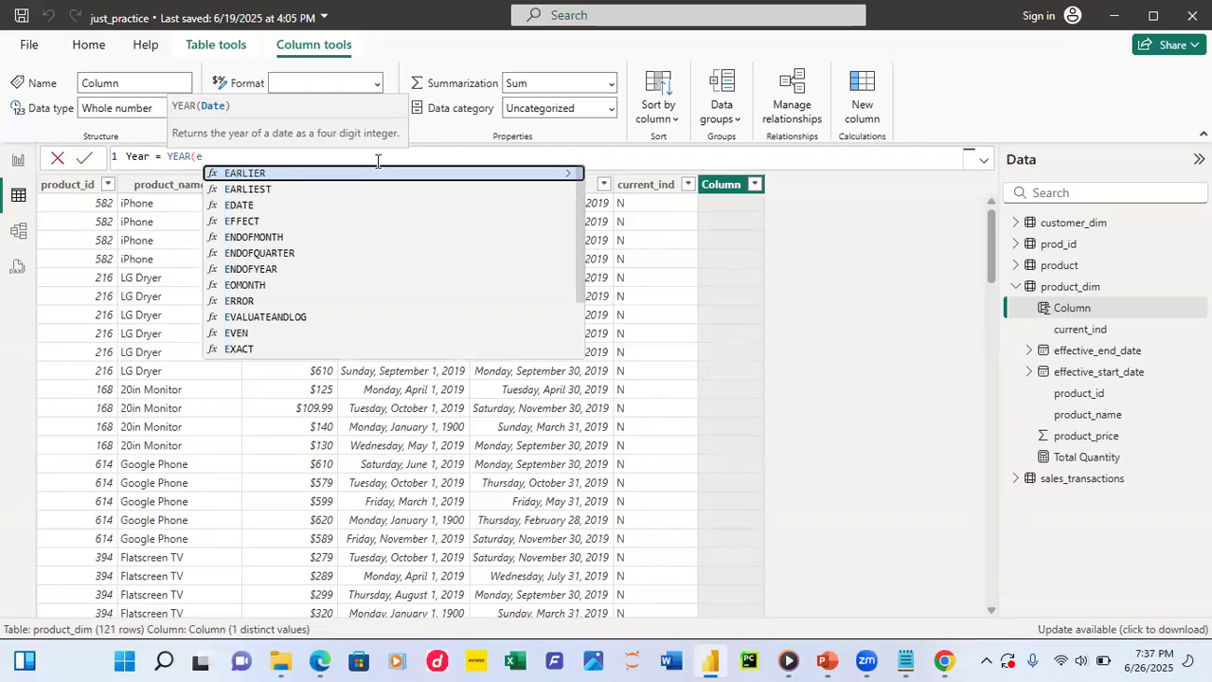
pyautogui.write('ff')
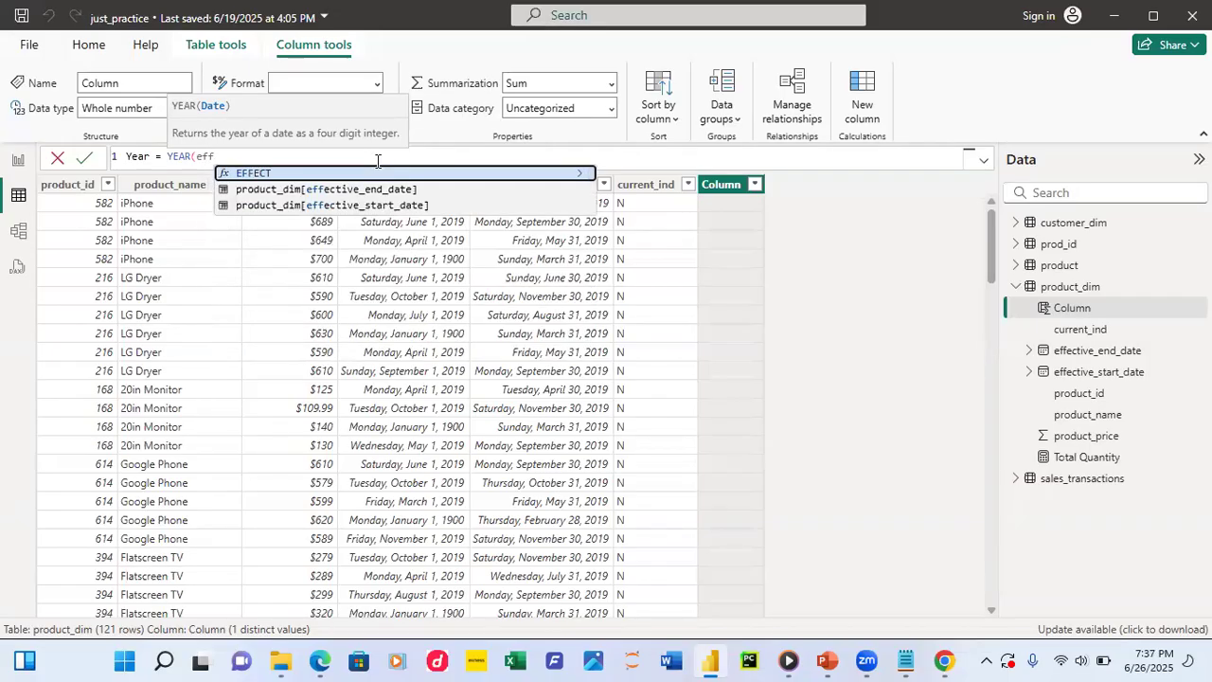
pyautogui.press('Down')
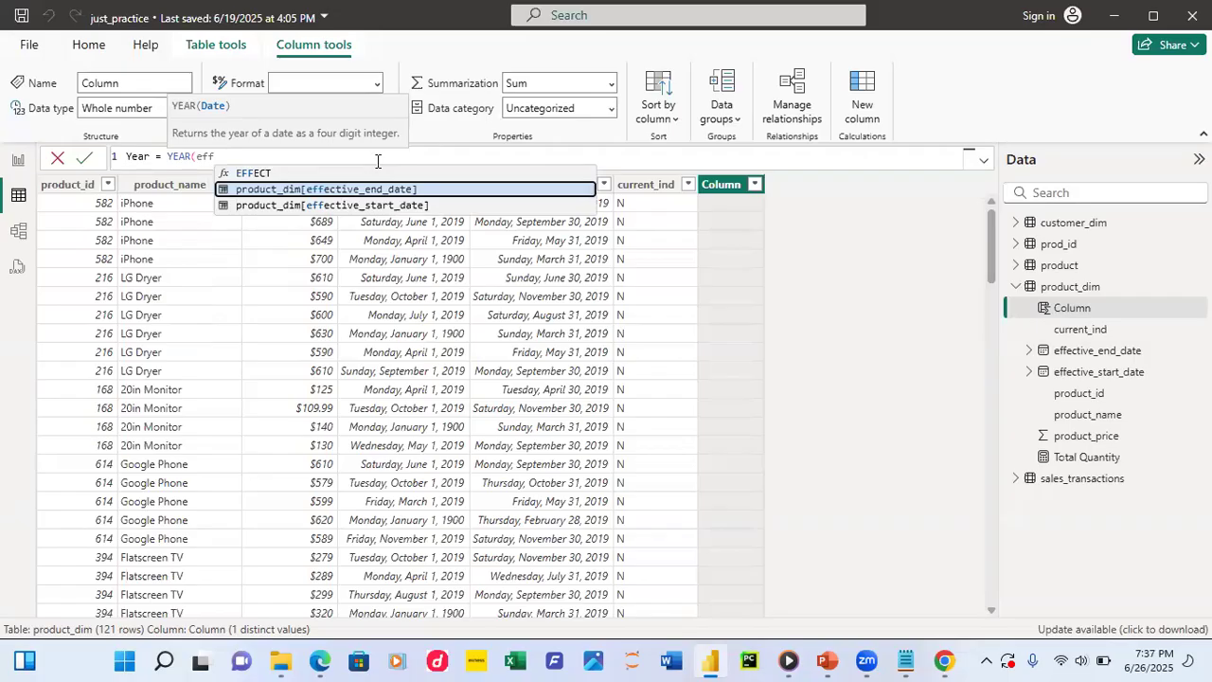
pyautogui.press('Down')
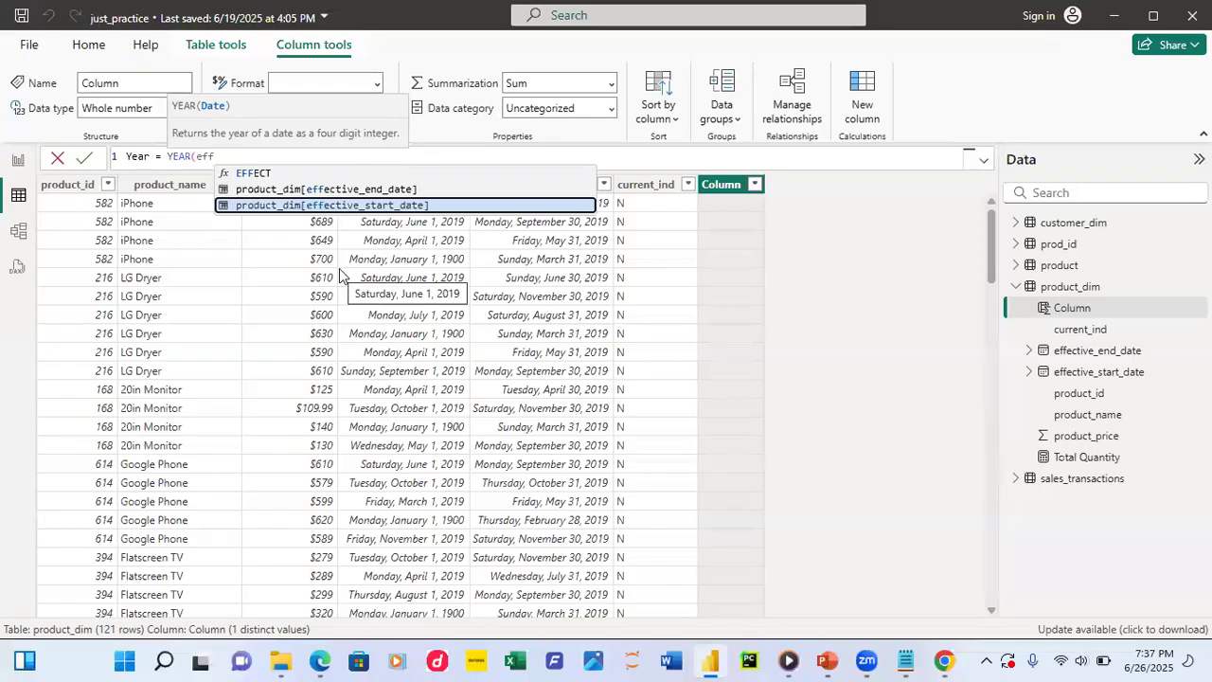
pyautogui.press('Tab')
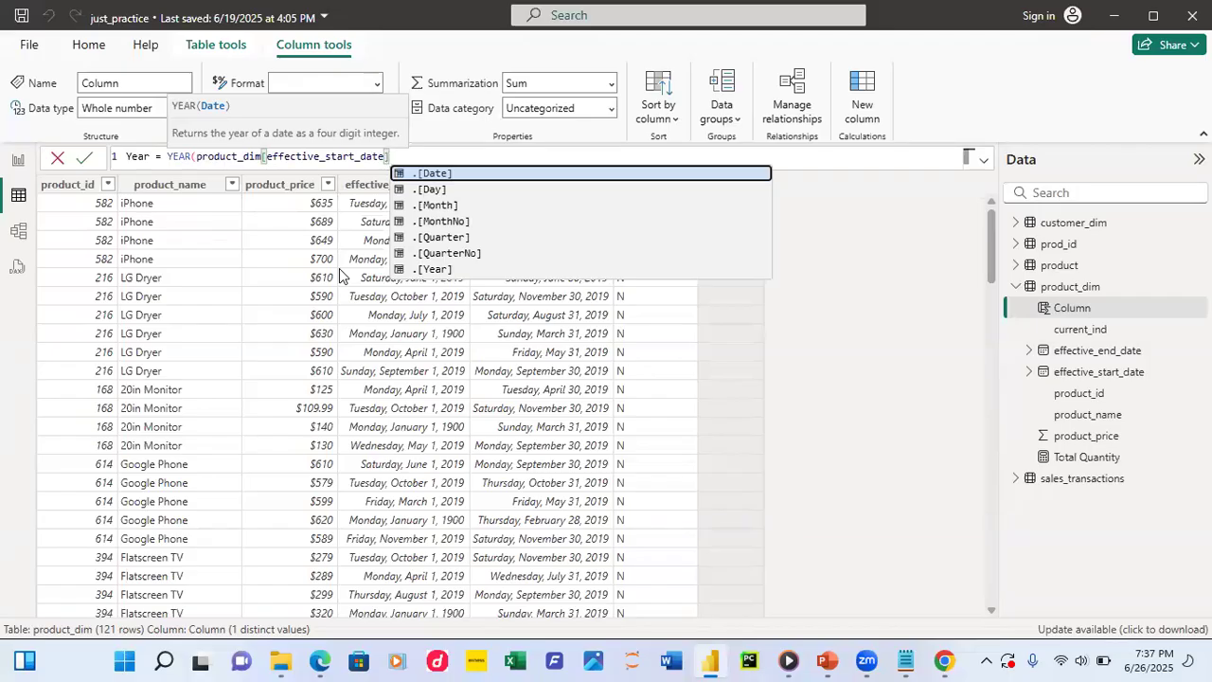
pyautogui.write(')')
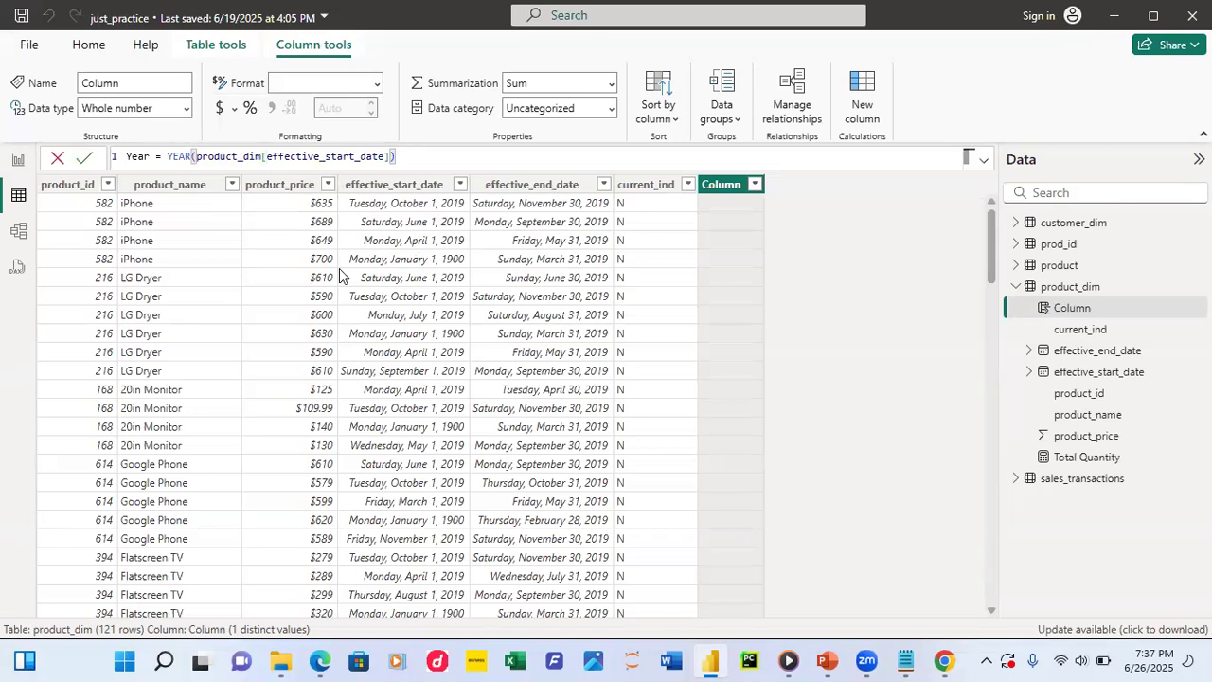
pyautogui.press('Return')
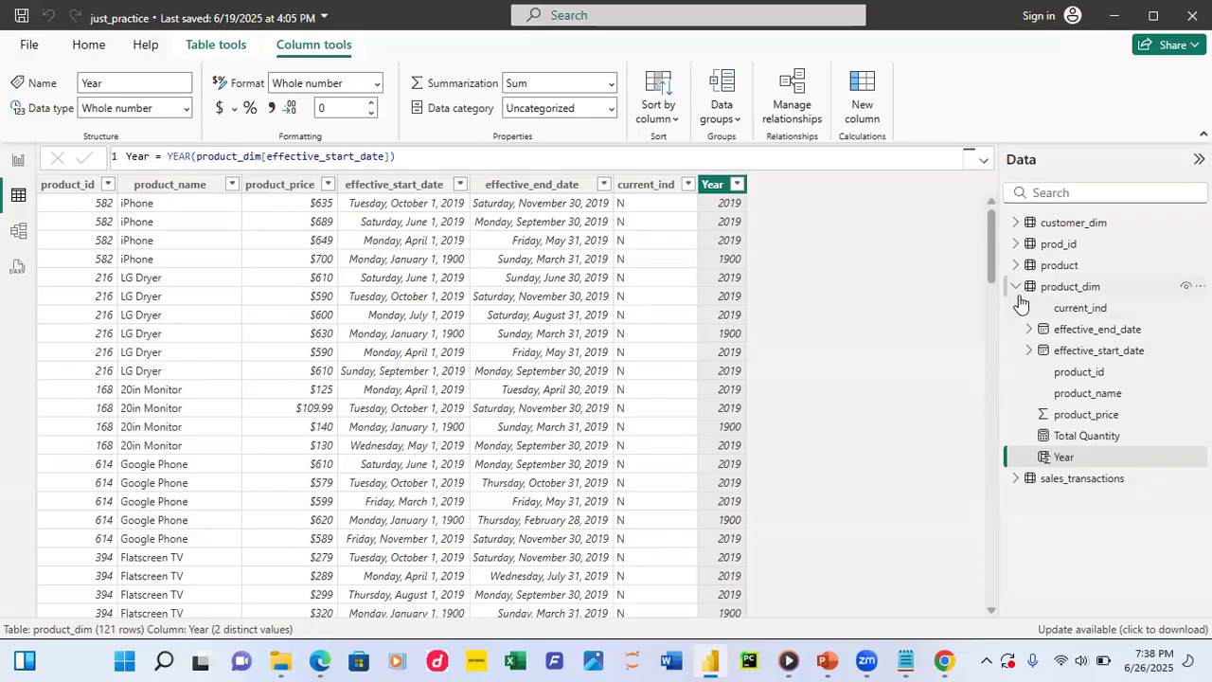
# - Add a new measure to the product_dim table and name it Total Price in the formula
pyautogui.rightClick(714, 188)
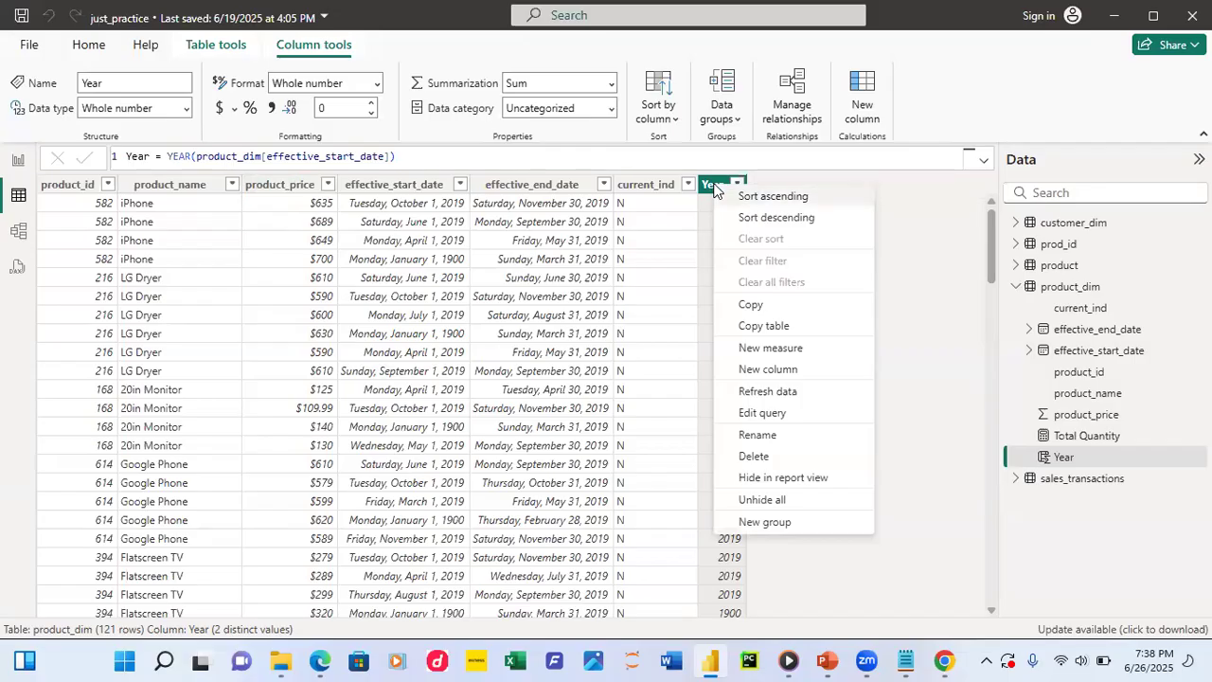
pyautogui.click(769, 349)
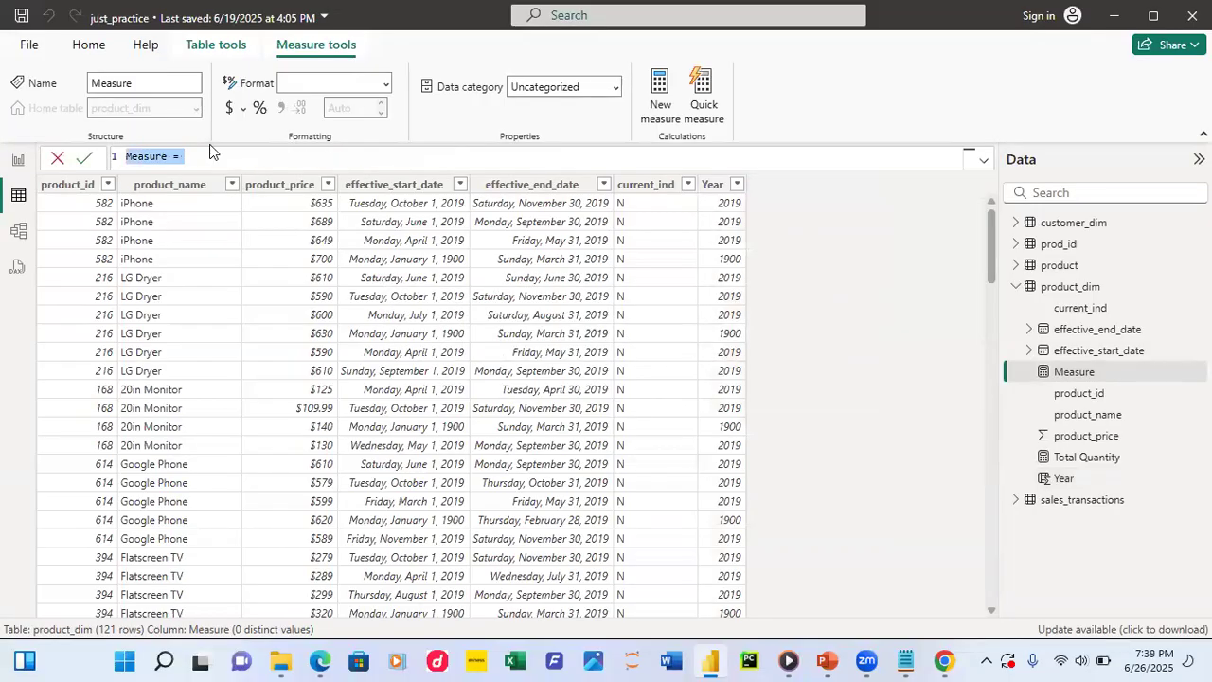
pyautogui.press('BackSpace')
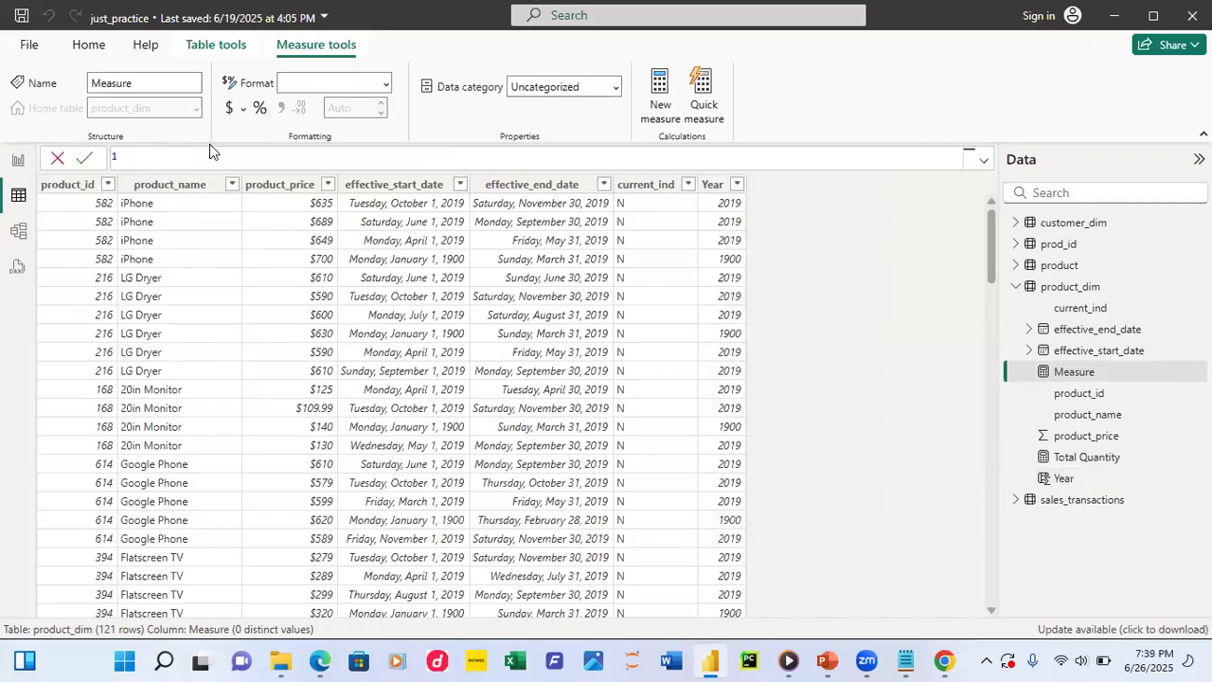
pyautogui.write('Total P')
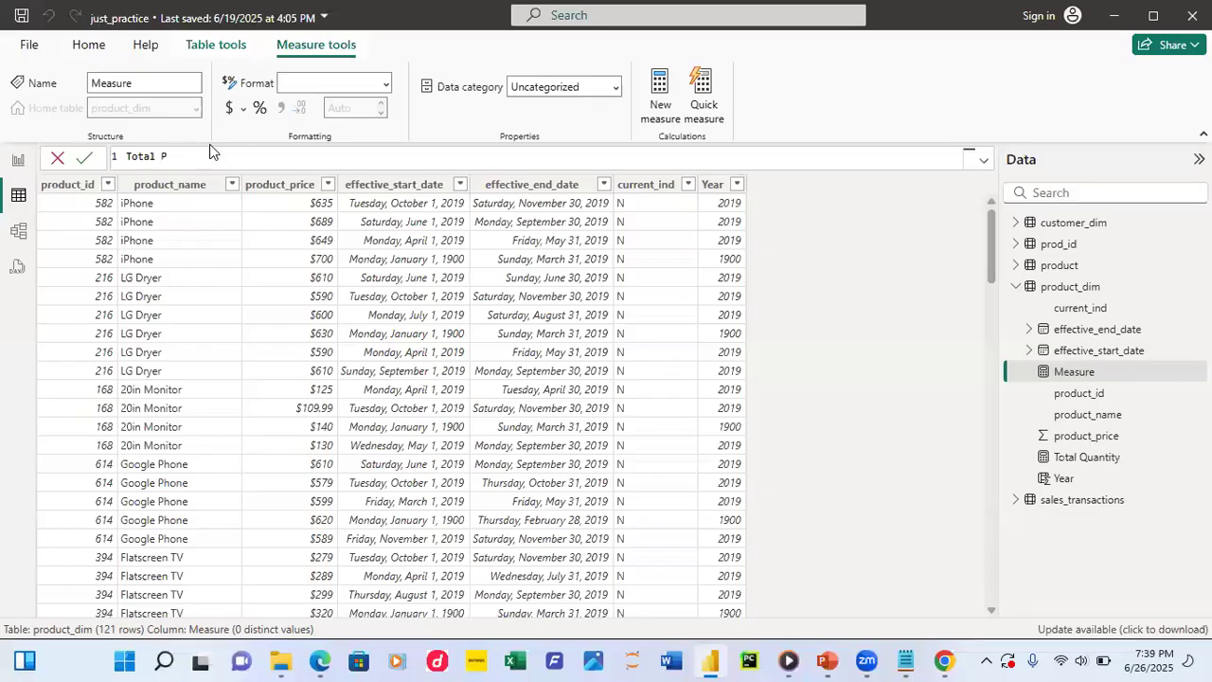
pyautogui.write('rice = s')
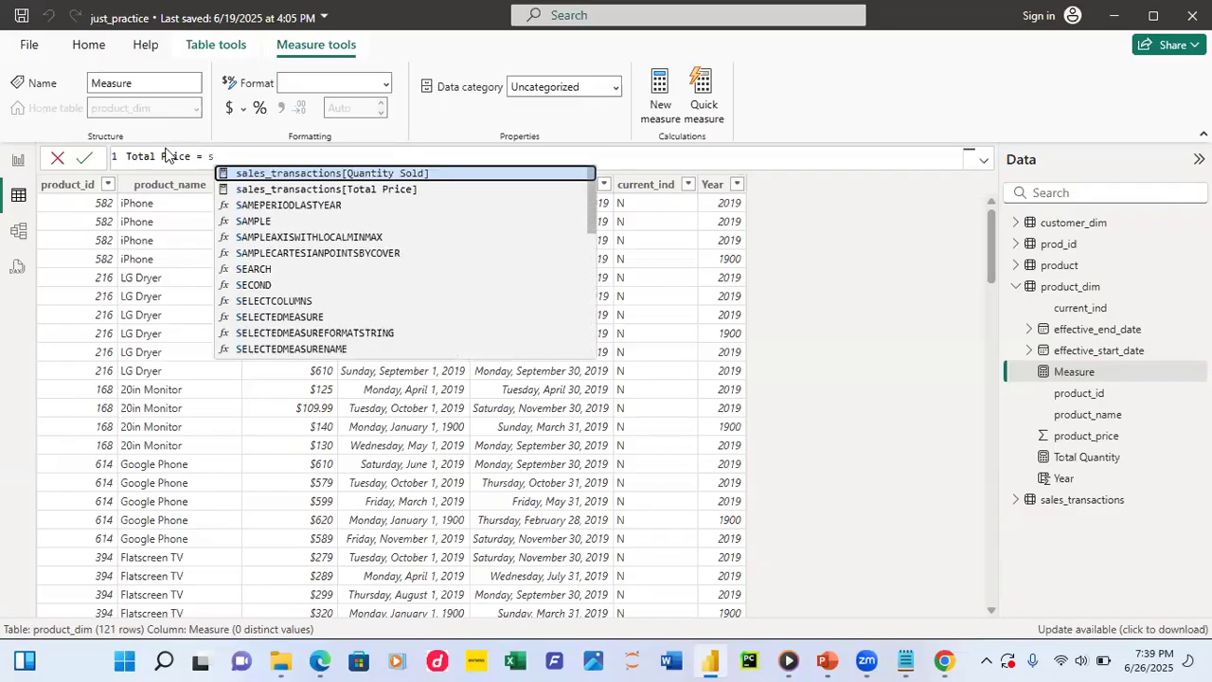
pyautogui.write('um')
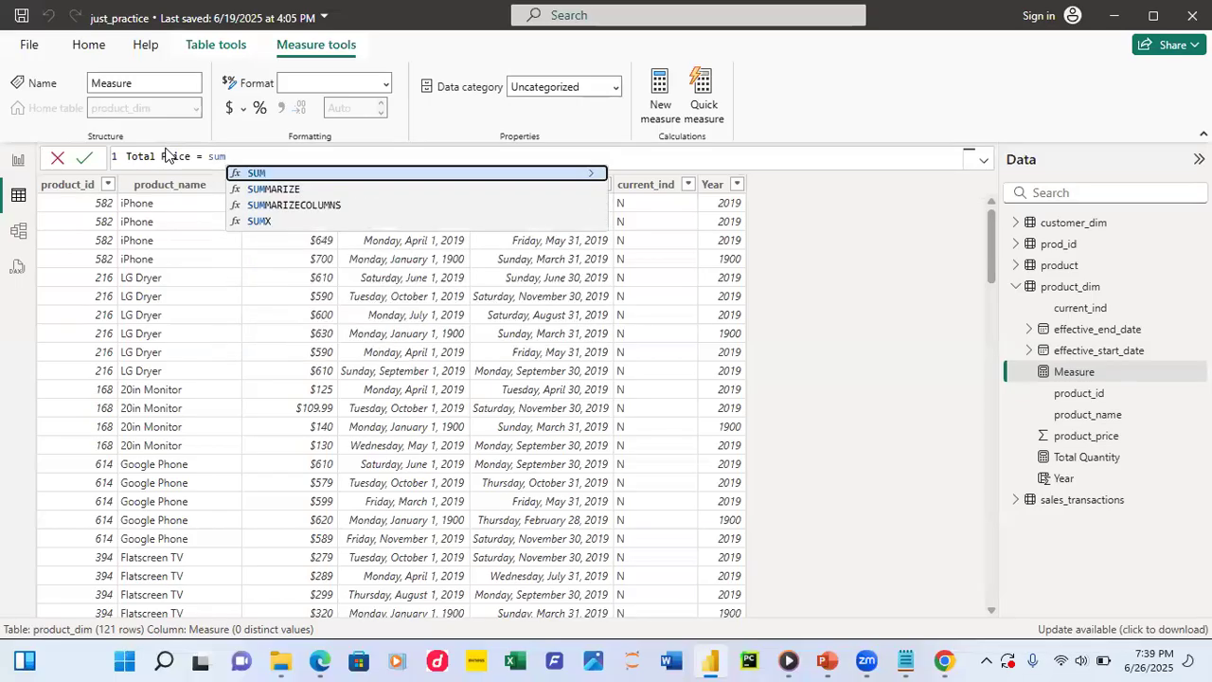
pyautogui.press('Tab')
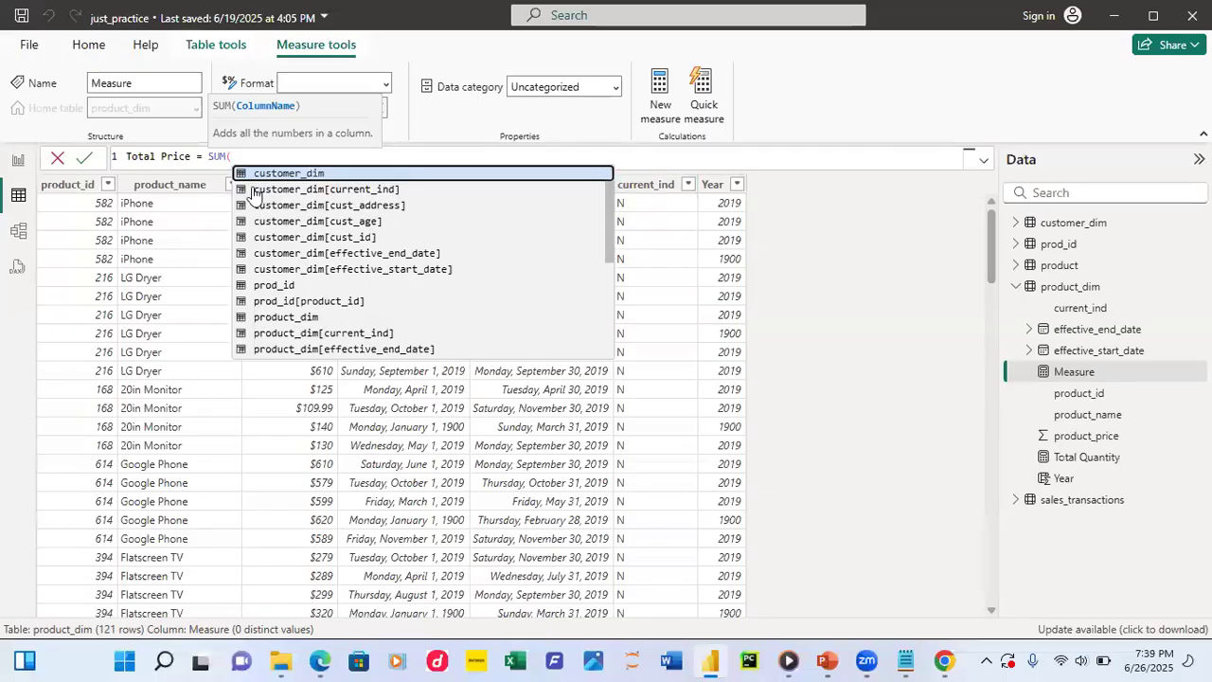
pyautogui.press('BackSpace')
pyautogui.press('BackSpace')
pyautogui.press('BackSpace')
pyautogui.press('BackSpace')
pyautogui.press('BackSpace')
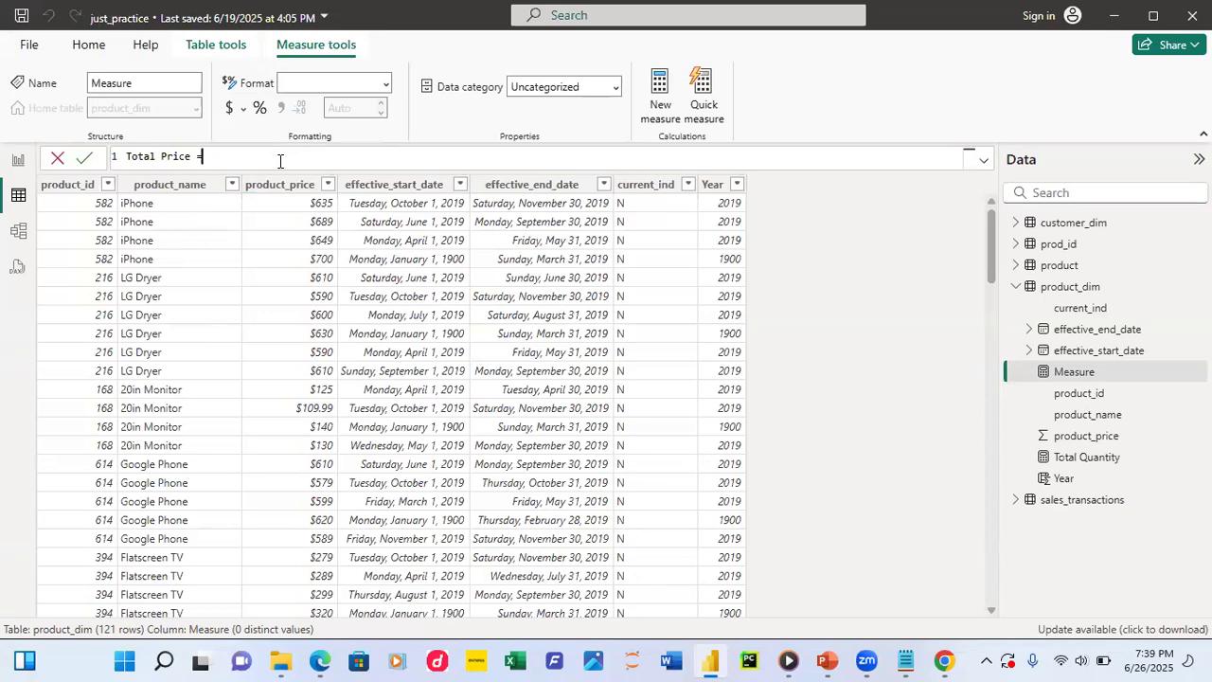
# - Define the Total Price measure's formula as SUM(product_dim[product_price]) and try to apply it
pyautogui.write('su')
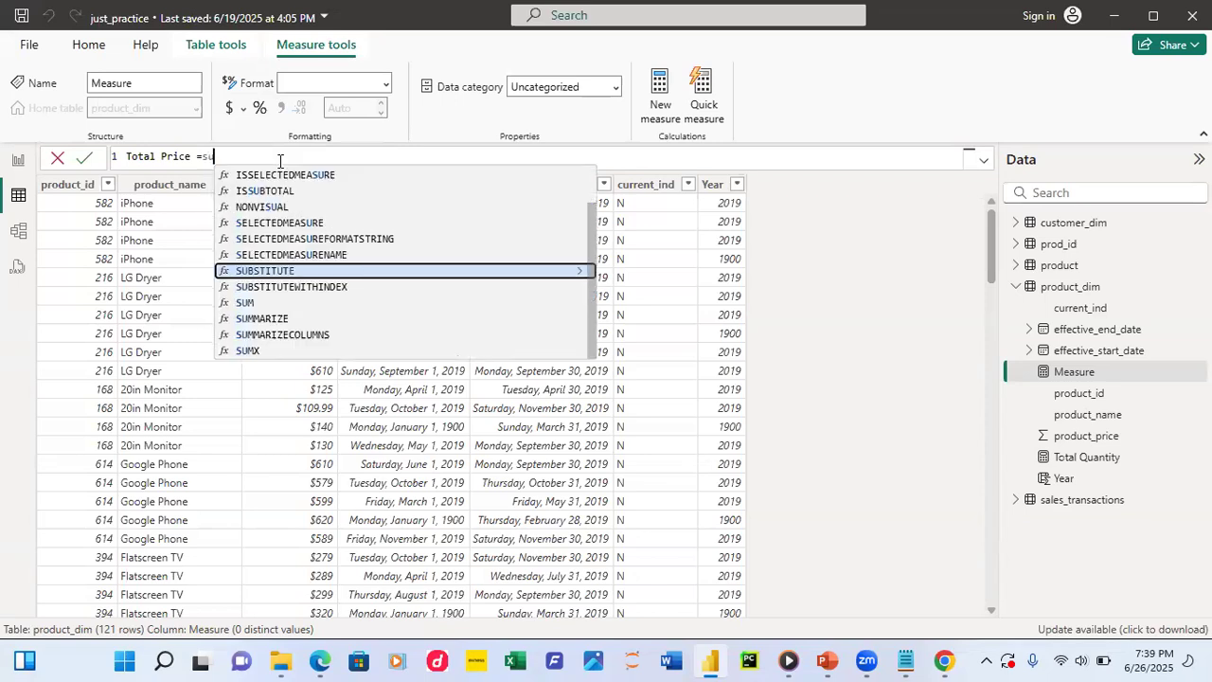
pyautogui.write('m')
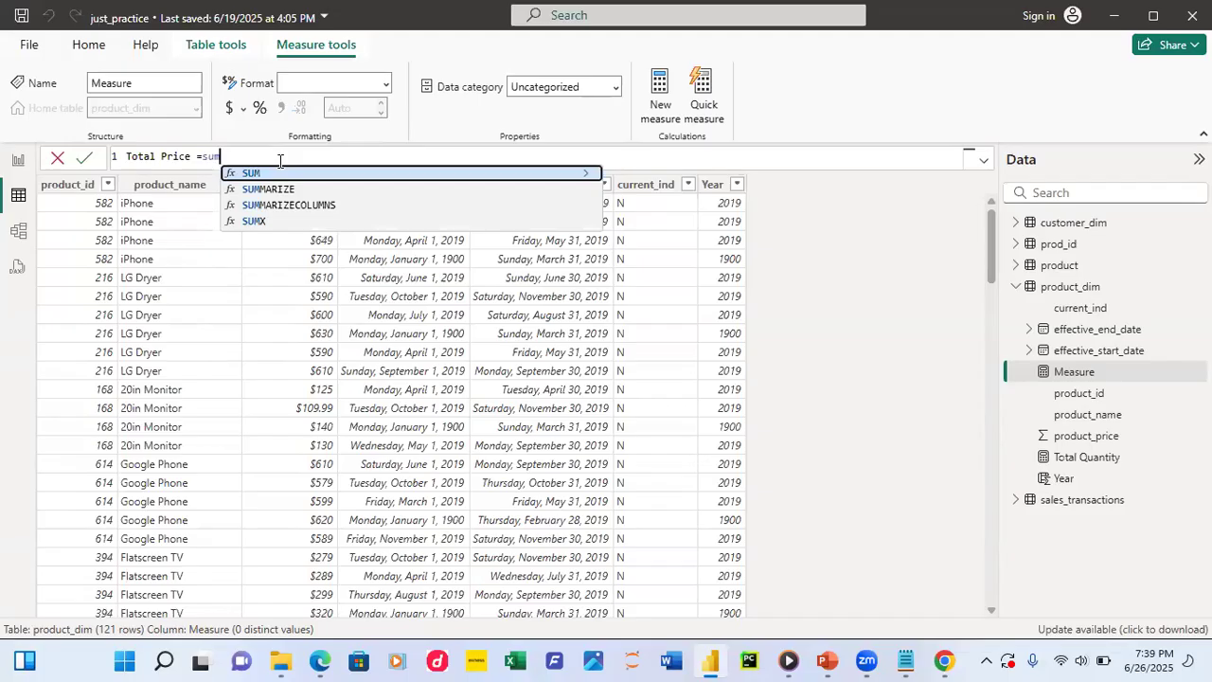
pyautogui.press('Tab')
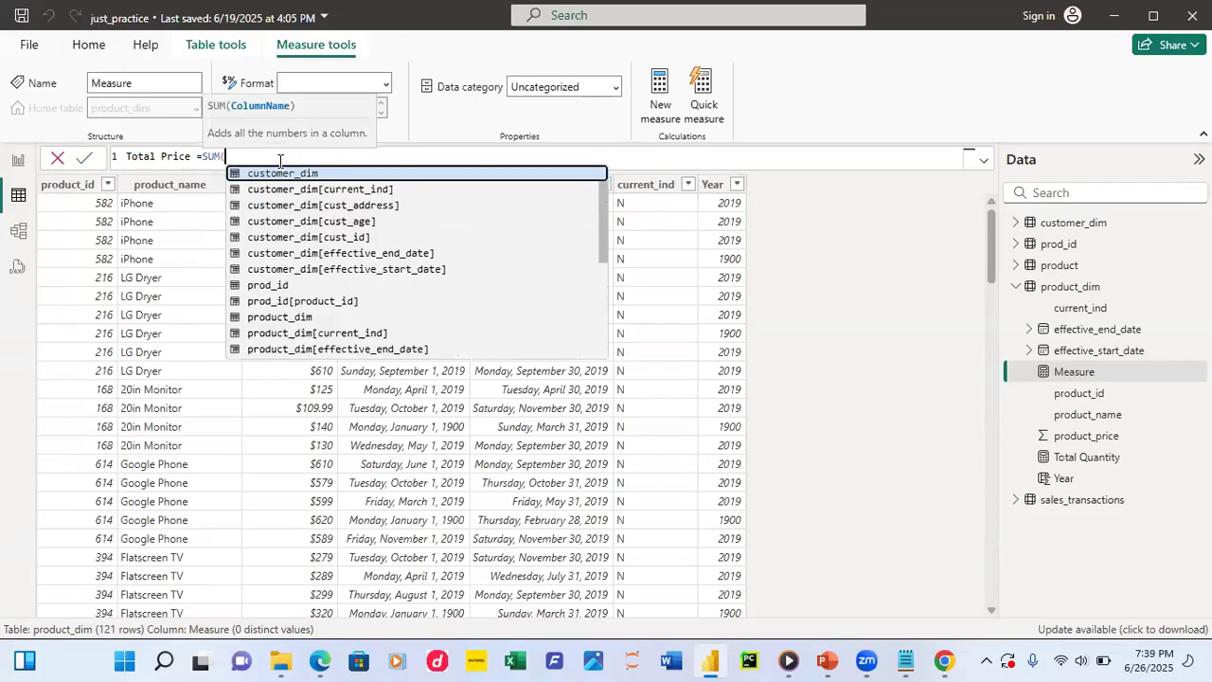
pyautogui.write('prod')
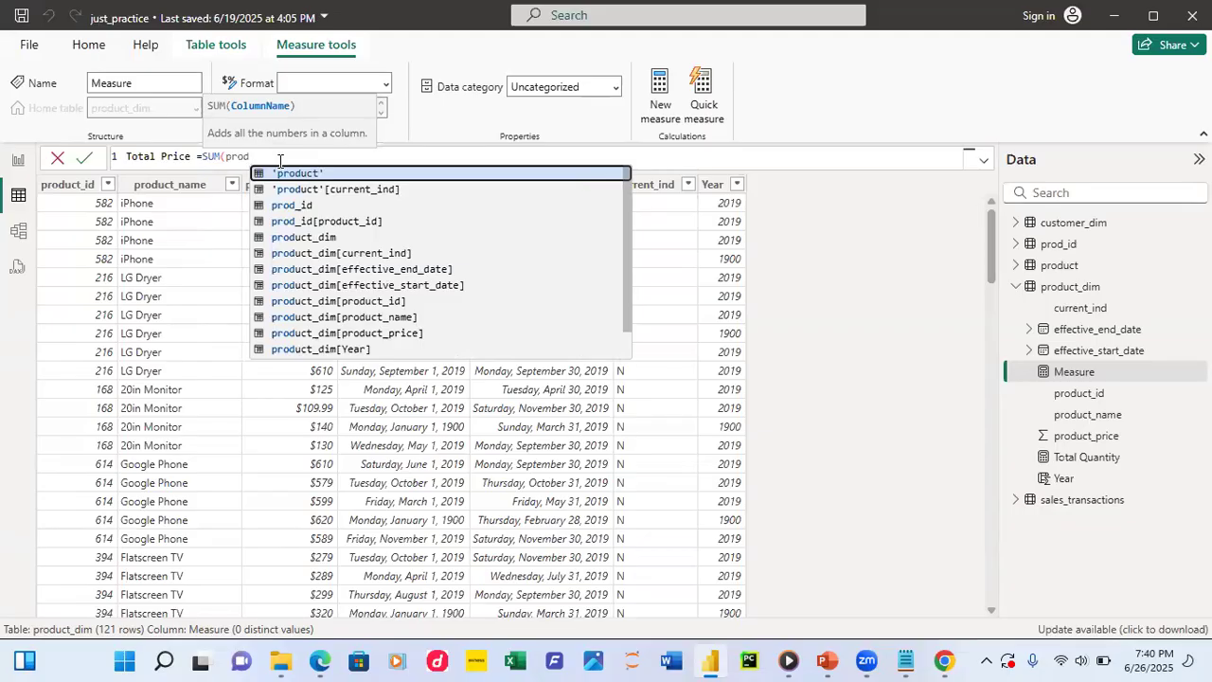
pyautogui.write('uc')
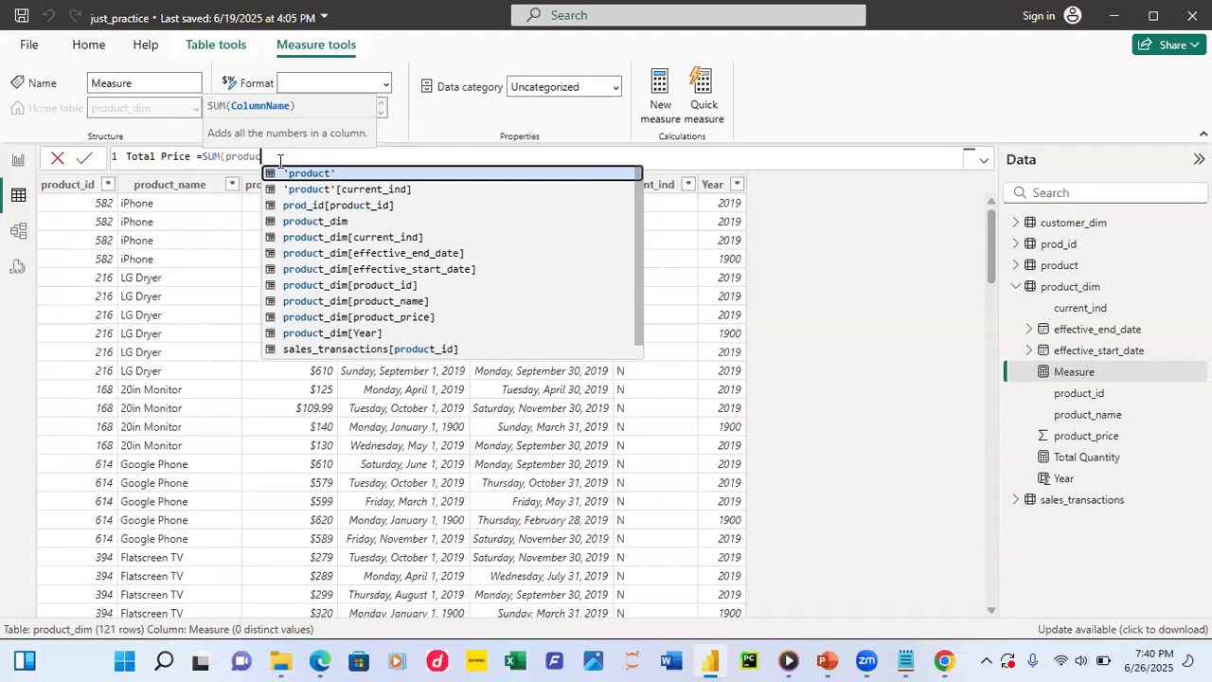
pyautogui.press('Down')
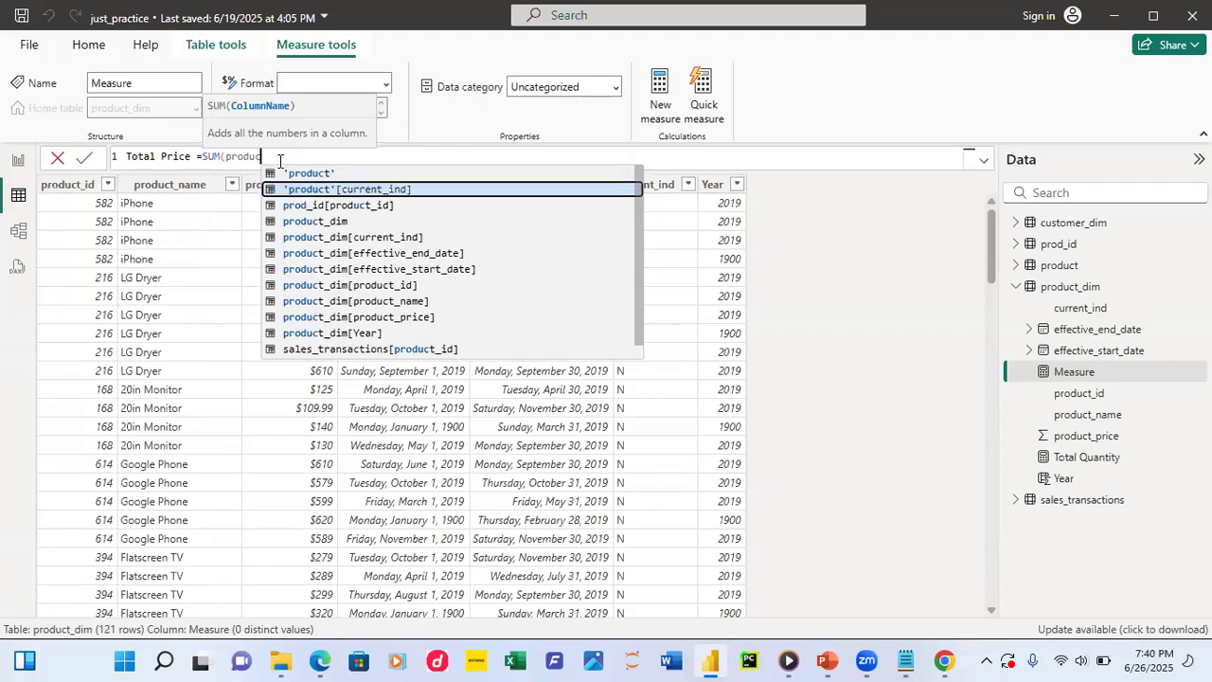
pyautogui.press('Down')
pyautogui.press('Down')
pyautogui.press('Down')
pyautogui.press('Down')
pyautogui.press('Down')
pyautogui.press('Down')
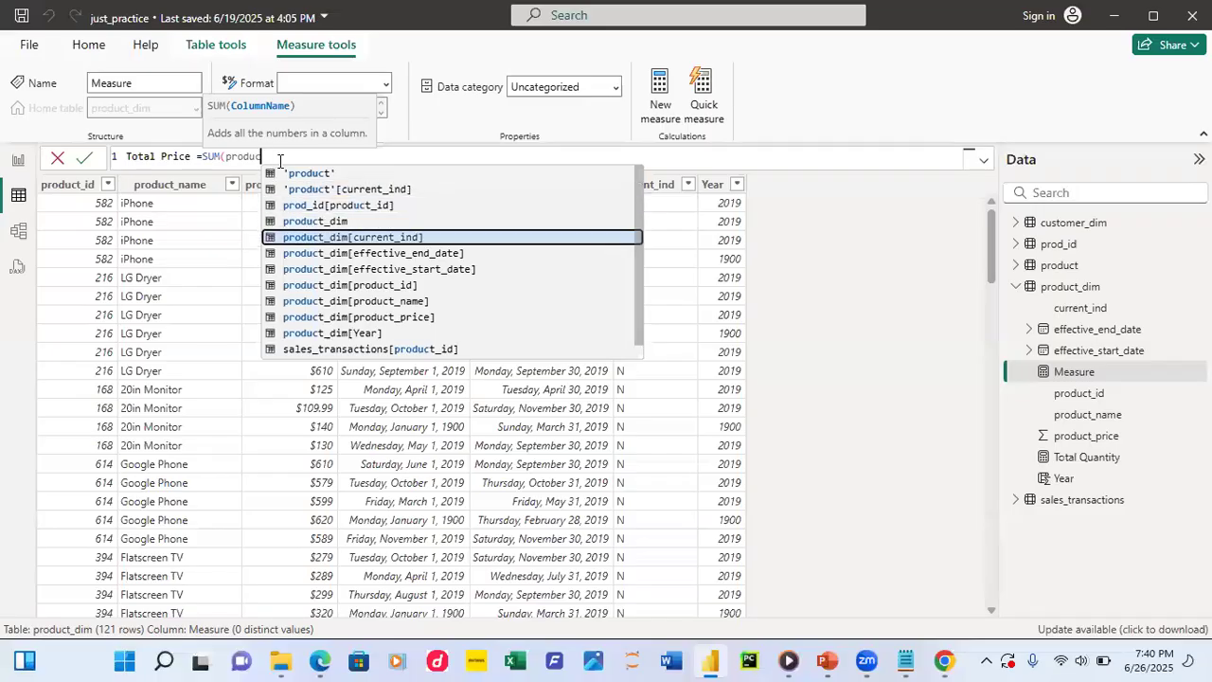
pyautogui.press('Down')
pyautogui.press('Down')
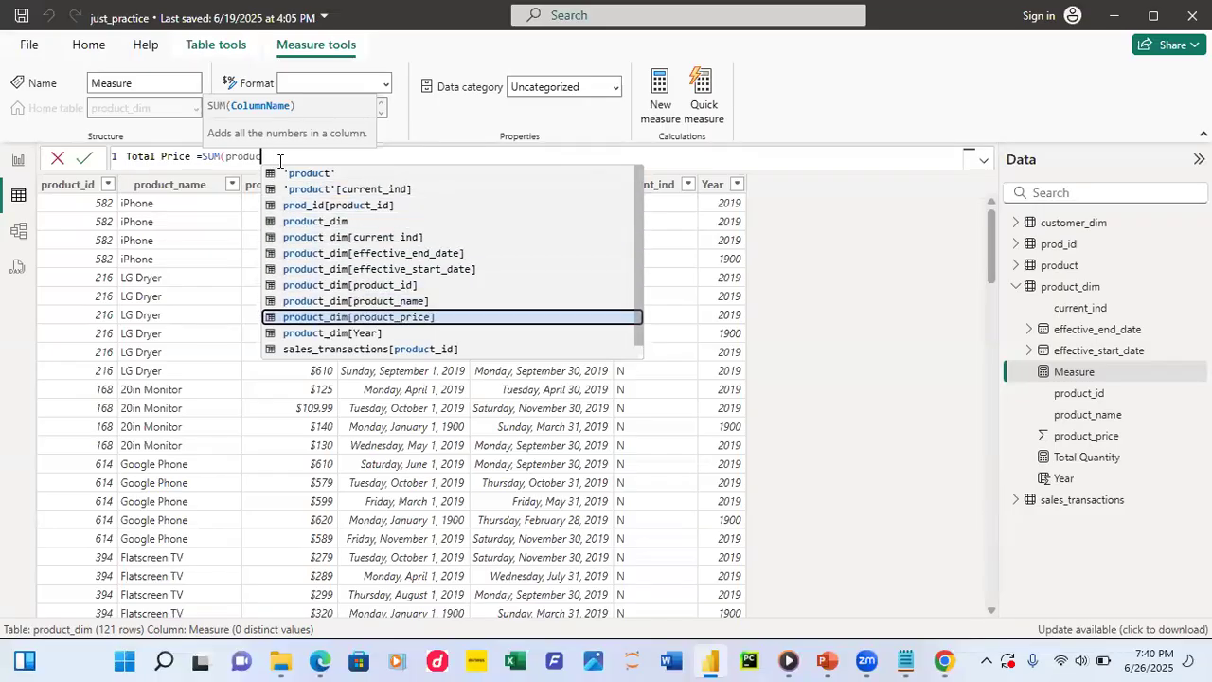
pyautogui.press('Tab')
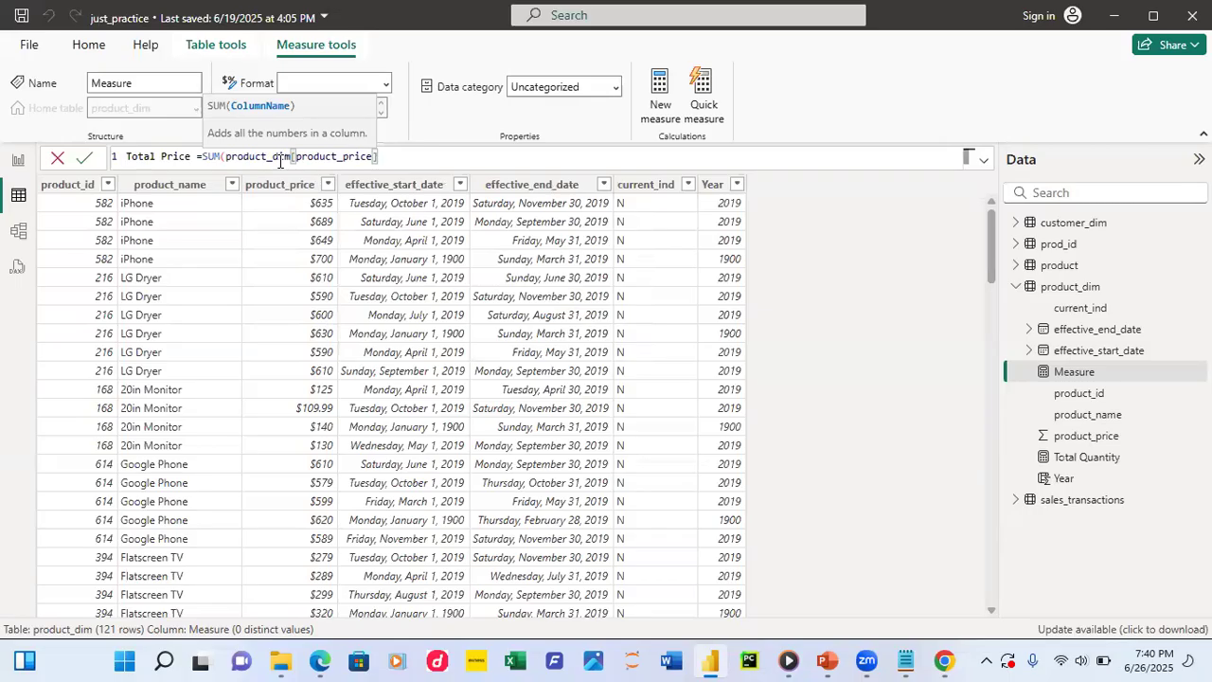
pyautogui.write(')')
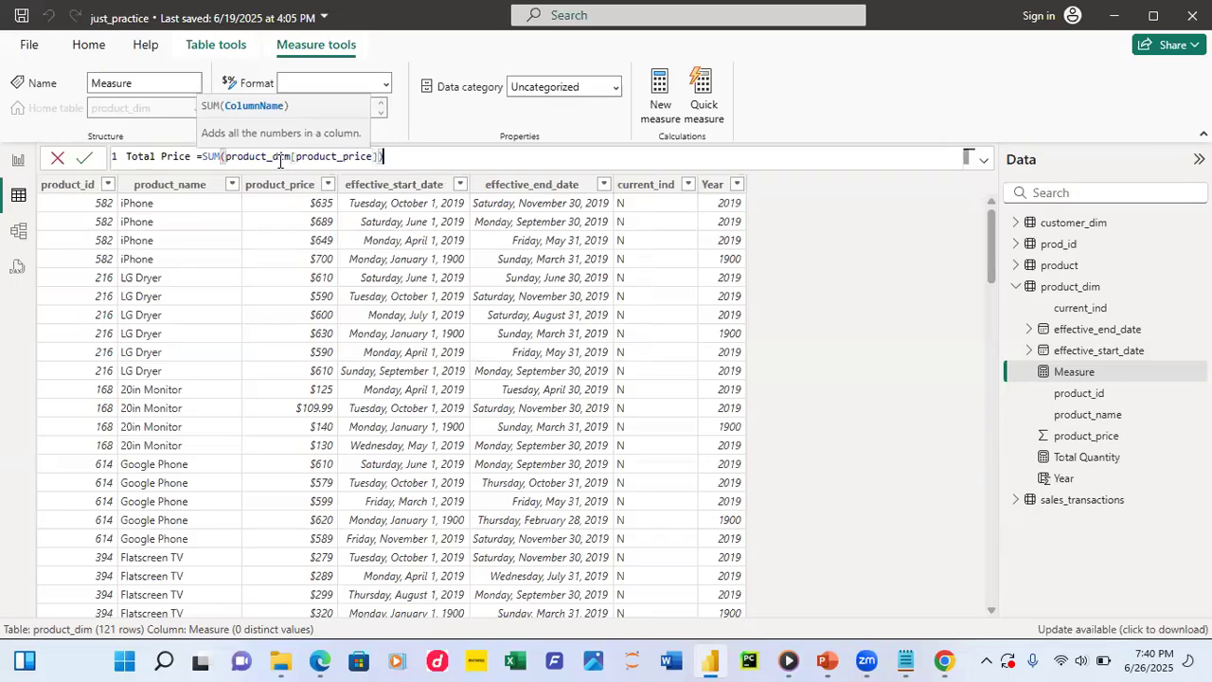
pyautogui.press('Return')
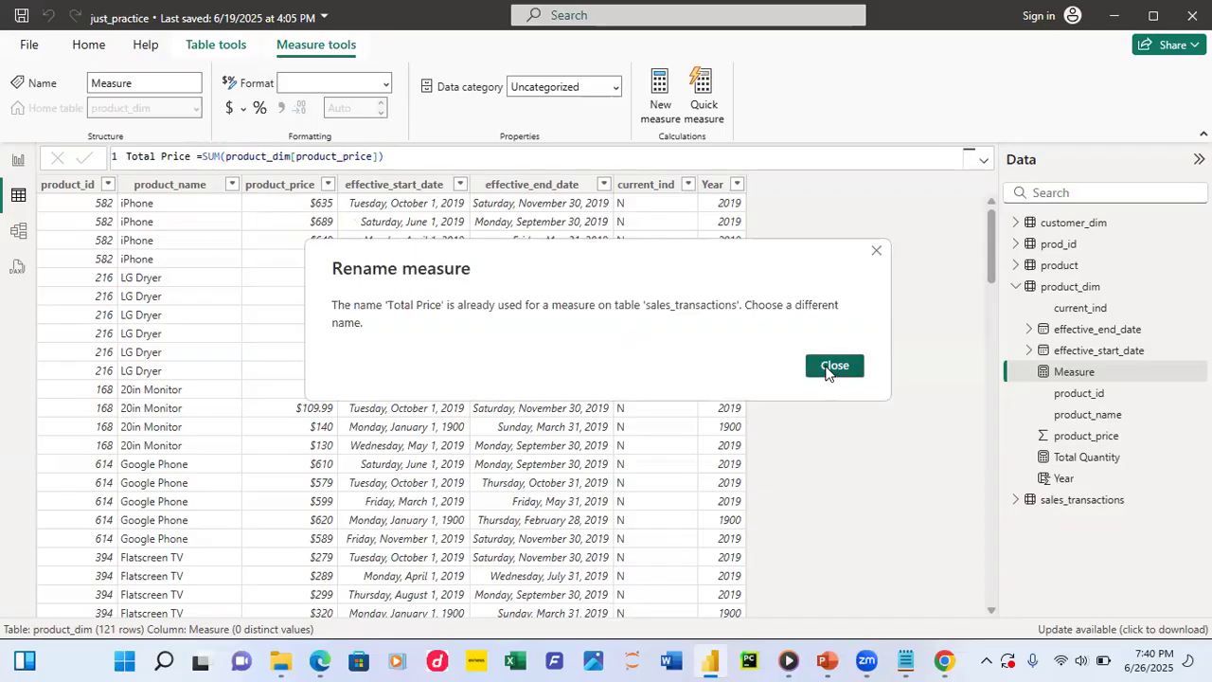
# - Shorten the new measure's name to TPrice in its formula and apply the formula
pyautogui.doubleClick(177, 157)
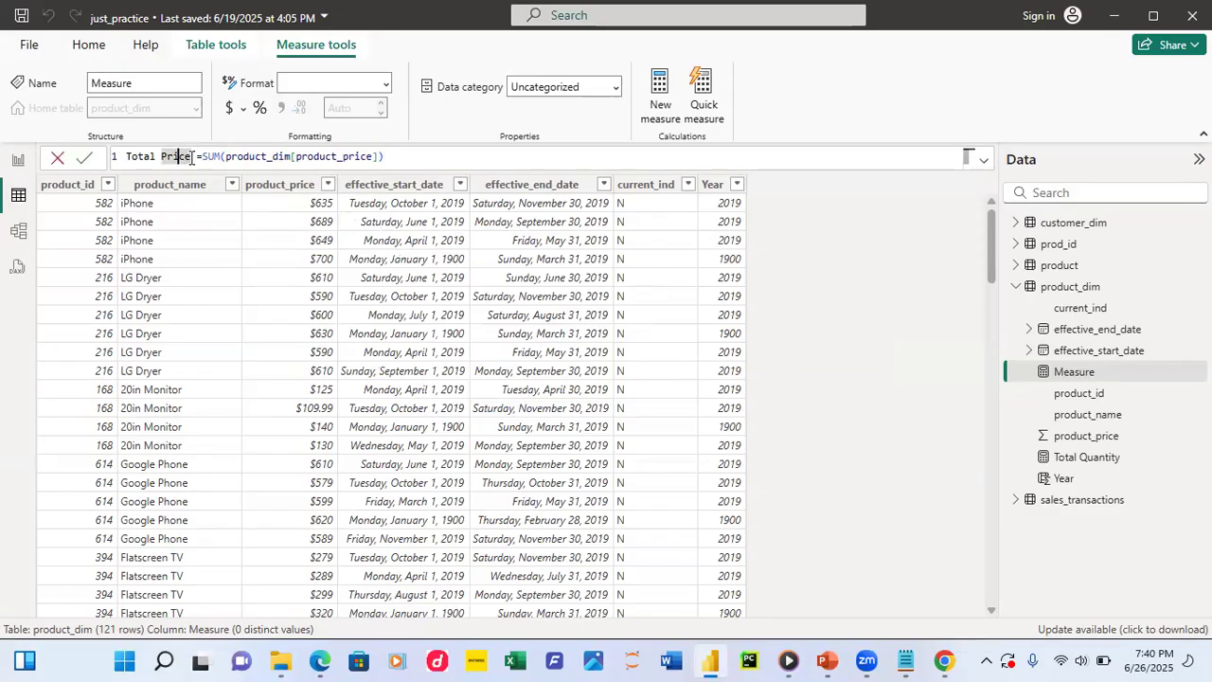
pyautogui.press('Left')
pyautogui.press('BackSpace')
pyautogui.press('BackSpace')
pyautogui.press('BackSpace')
pyautogui.press('BackSpace')
pyautogui.press('BackSpace')
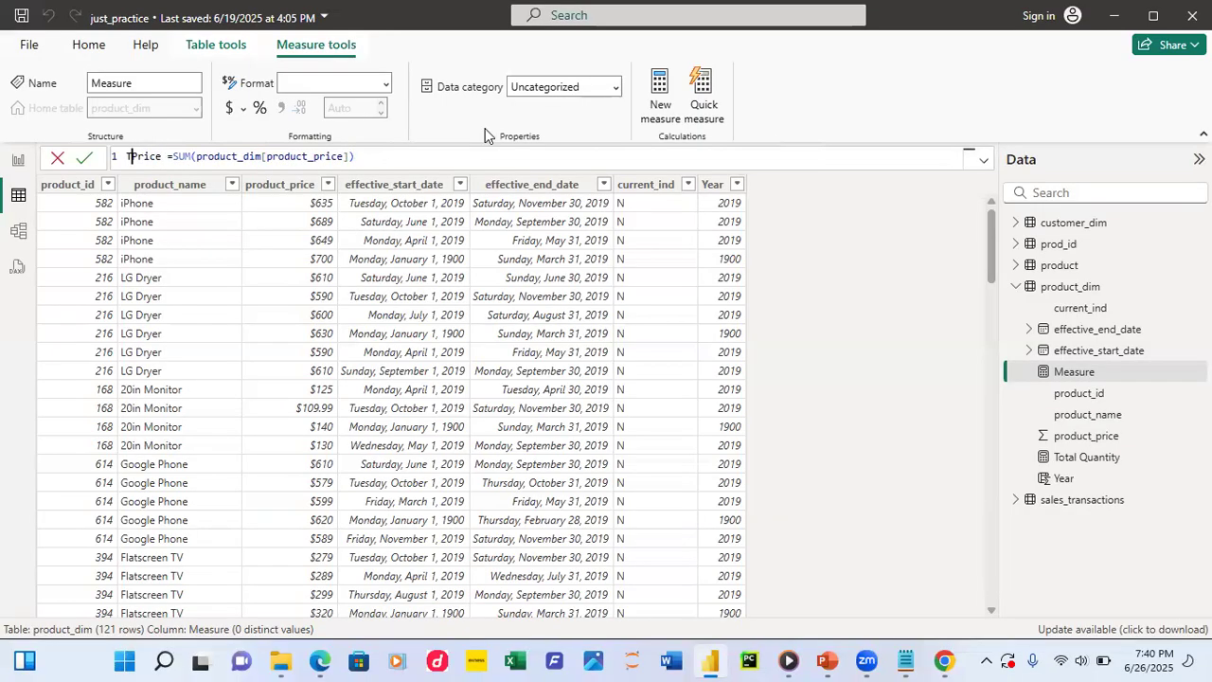
pyautogui.press('Return')
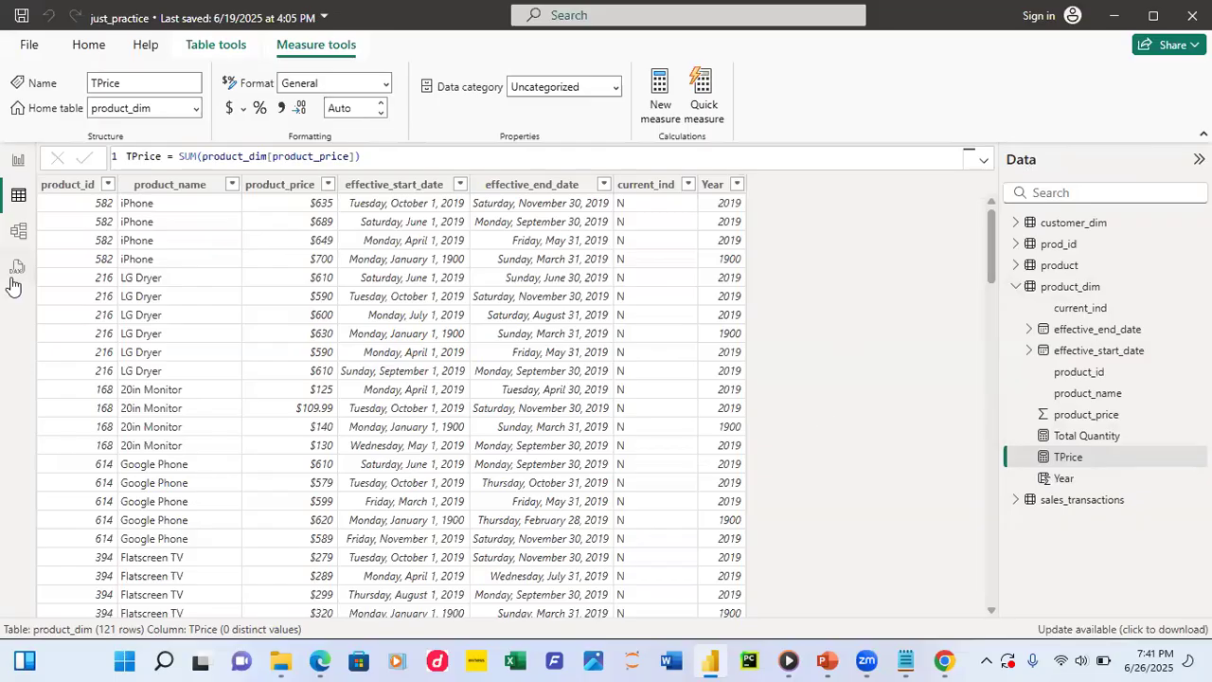
# - Clear the report page by deleting both cards and the product_name matrix, and collapse the product_dim field list
pyautogui.click(19, 165)
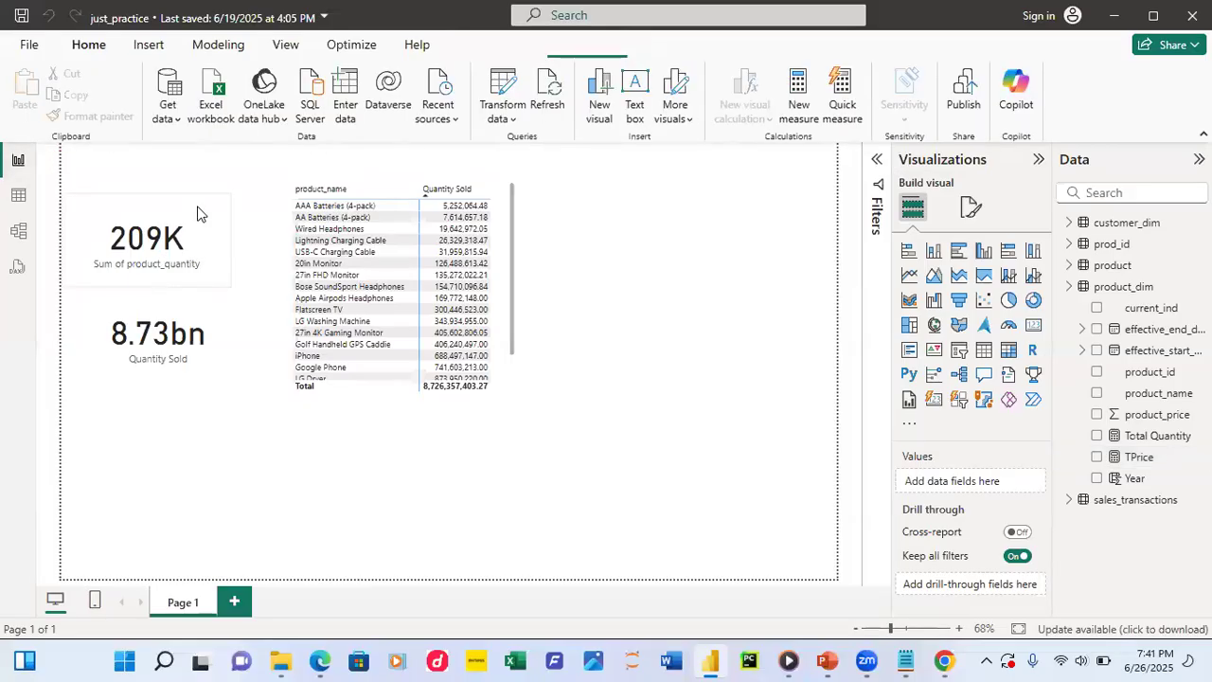
pyautogui.click(152, 214)
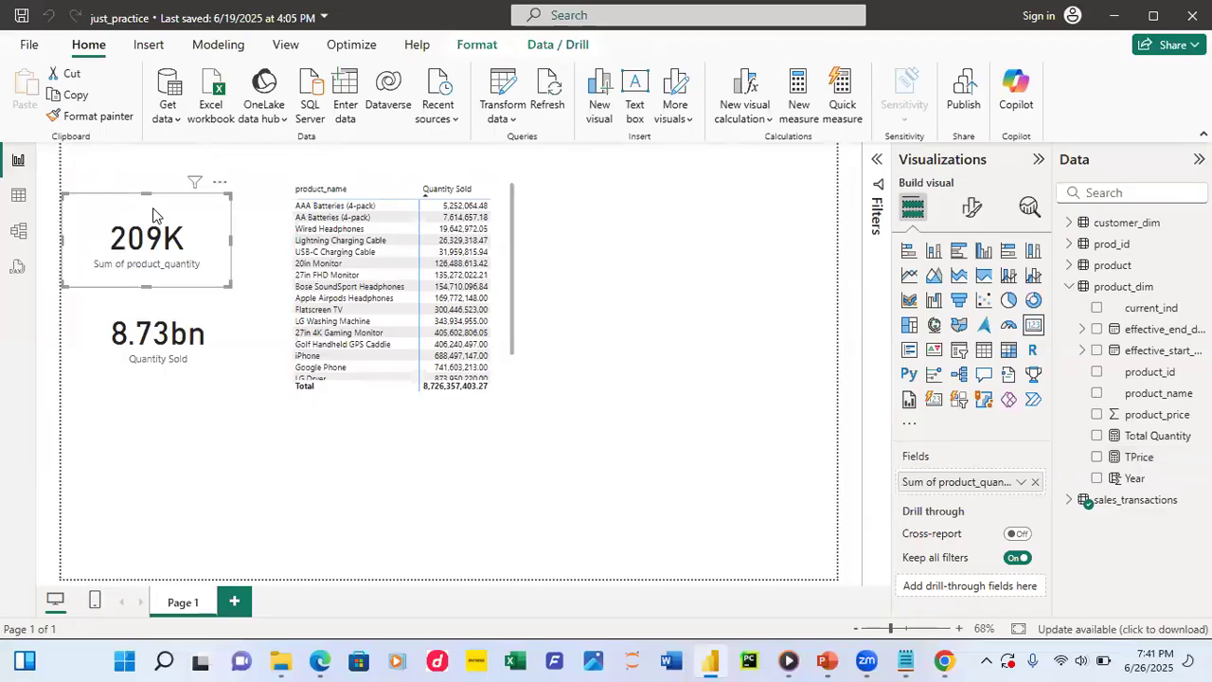
pyautogui.press('Delete')
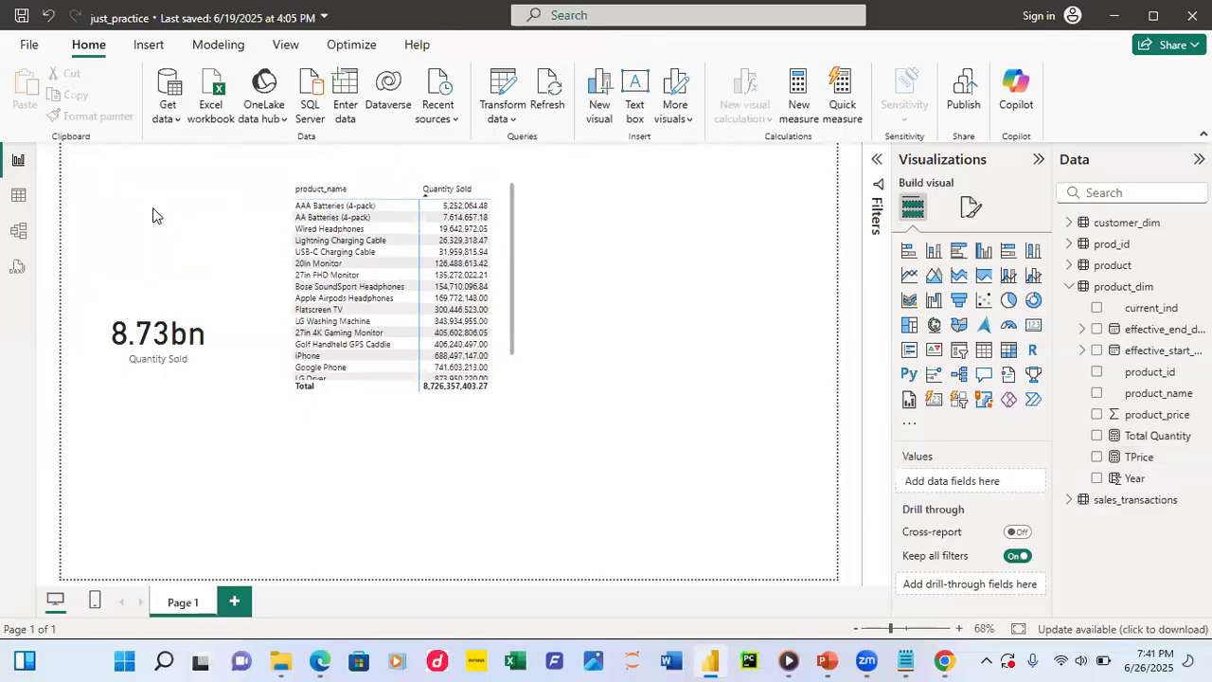
pyautogui.click(177, 302)
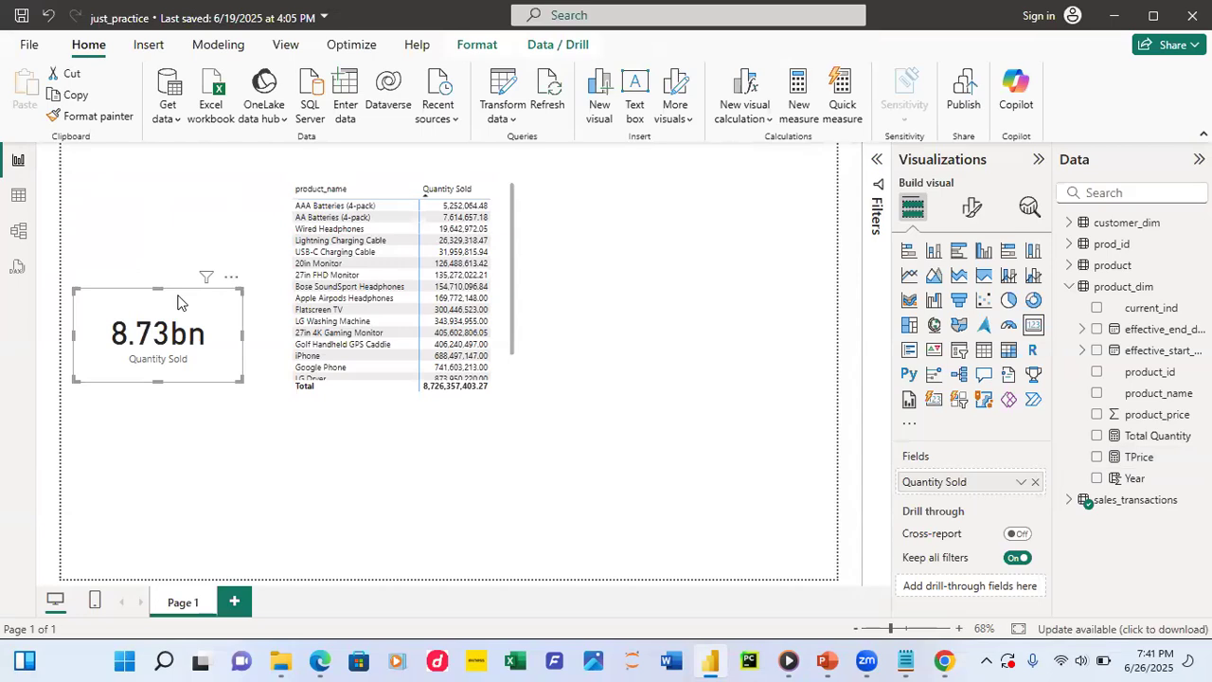
pyautogui.press('Delete')
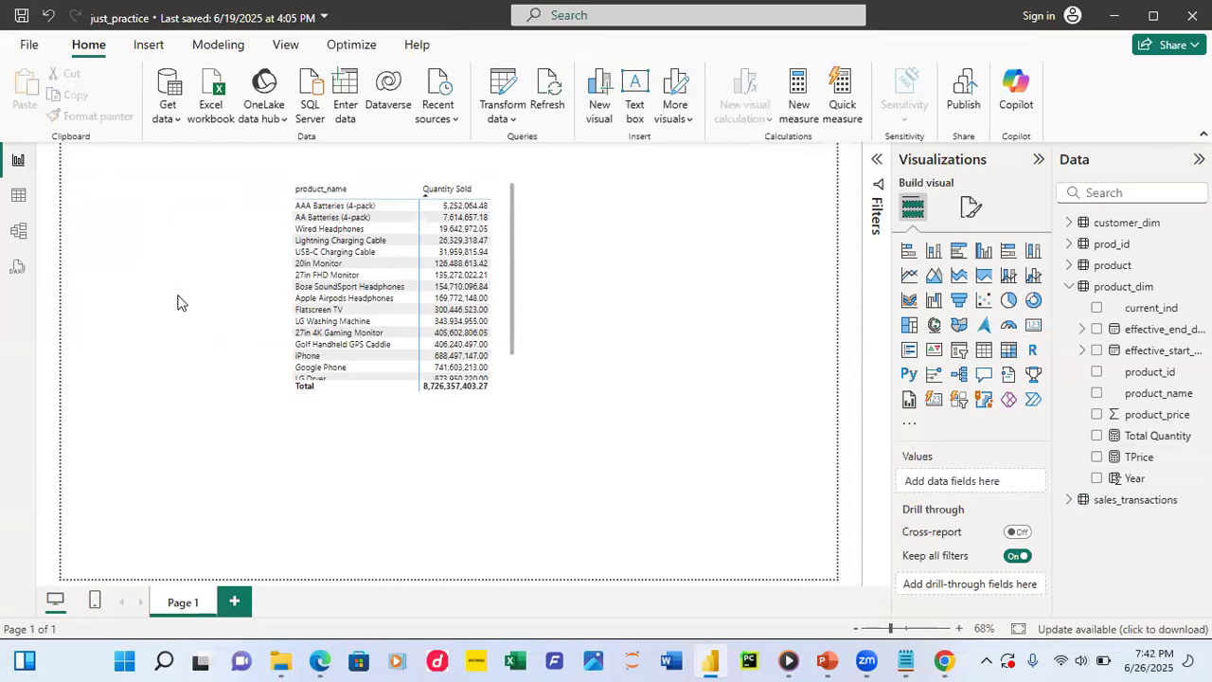
pyautogui.click(406, 198)
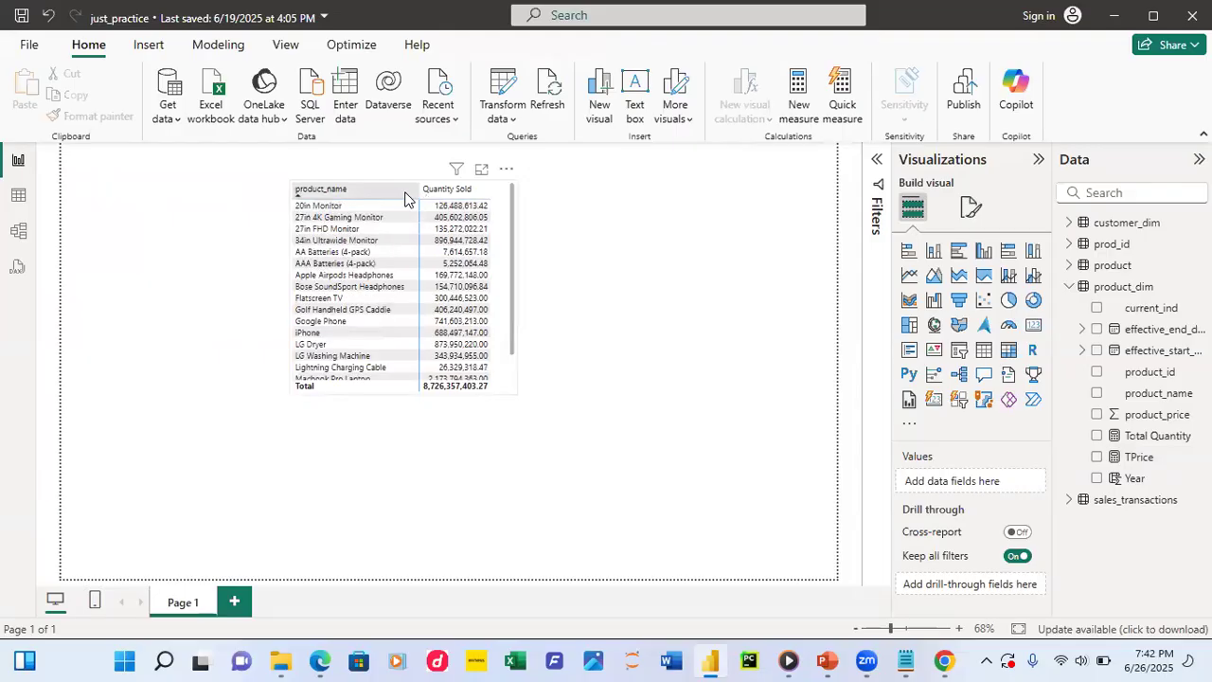
pyautogui.click(503, 198)
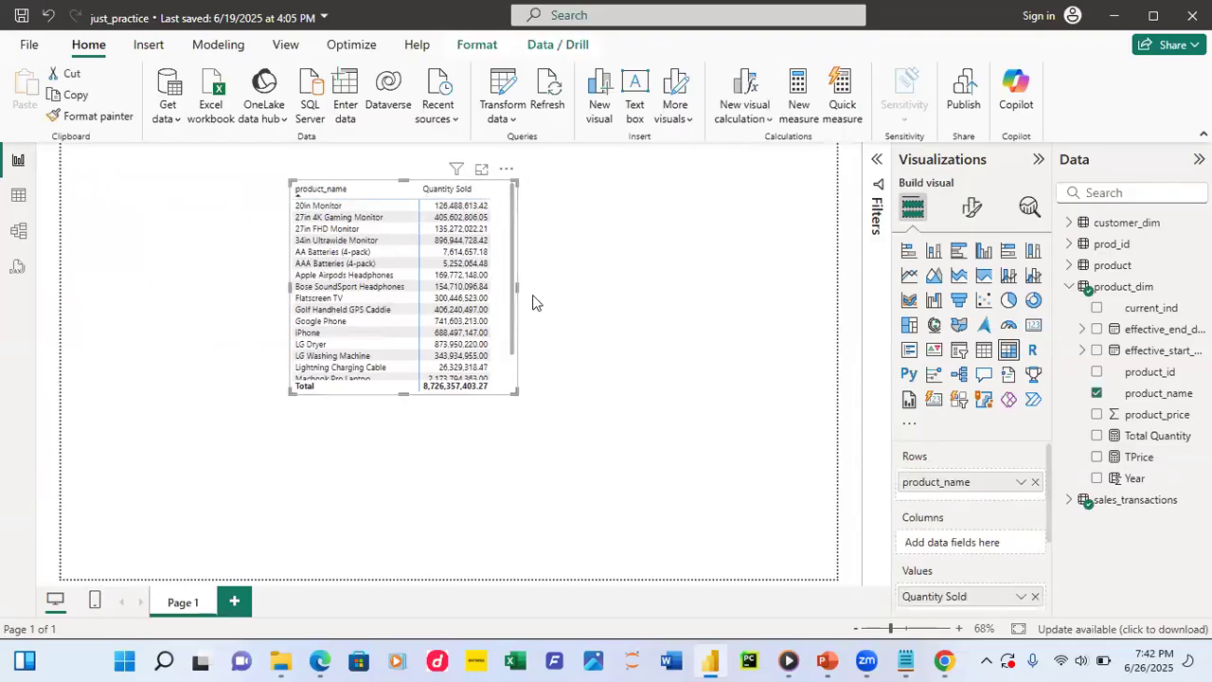
pyautogui.press('Delete')
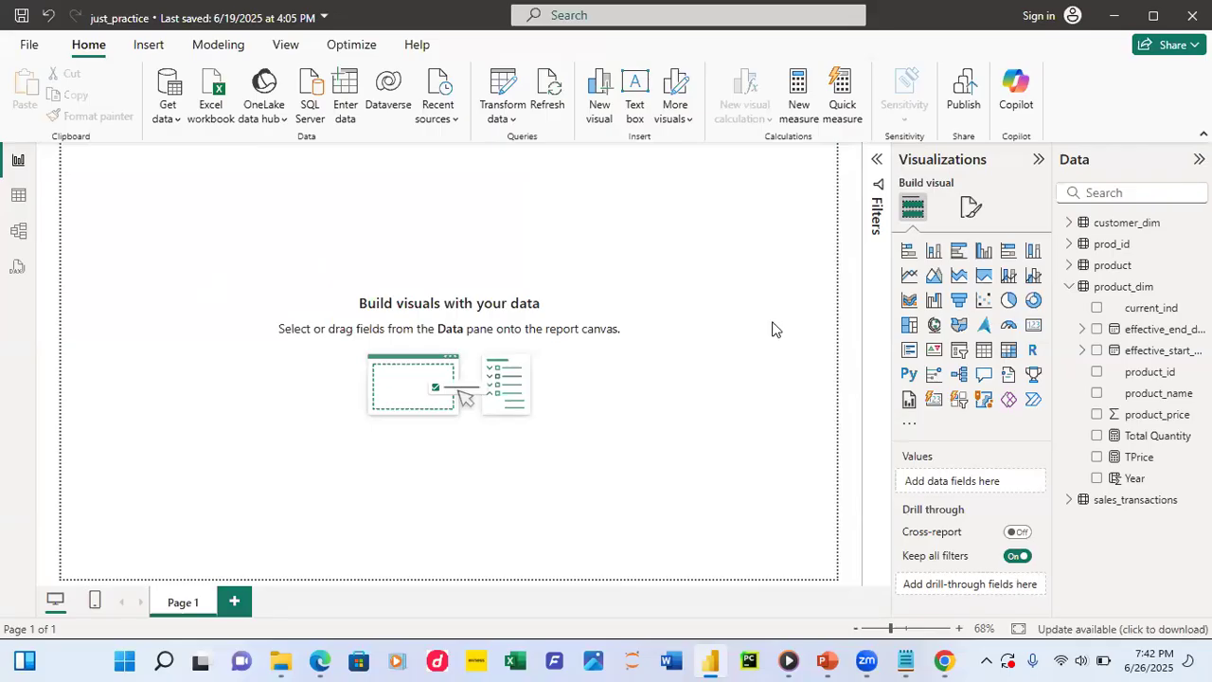
pyautogui.click(1069, 287)
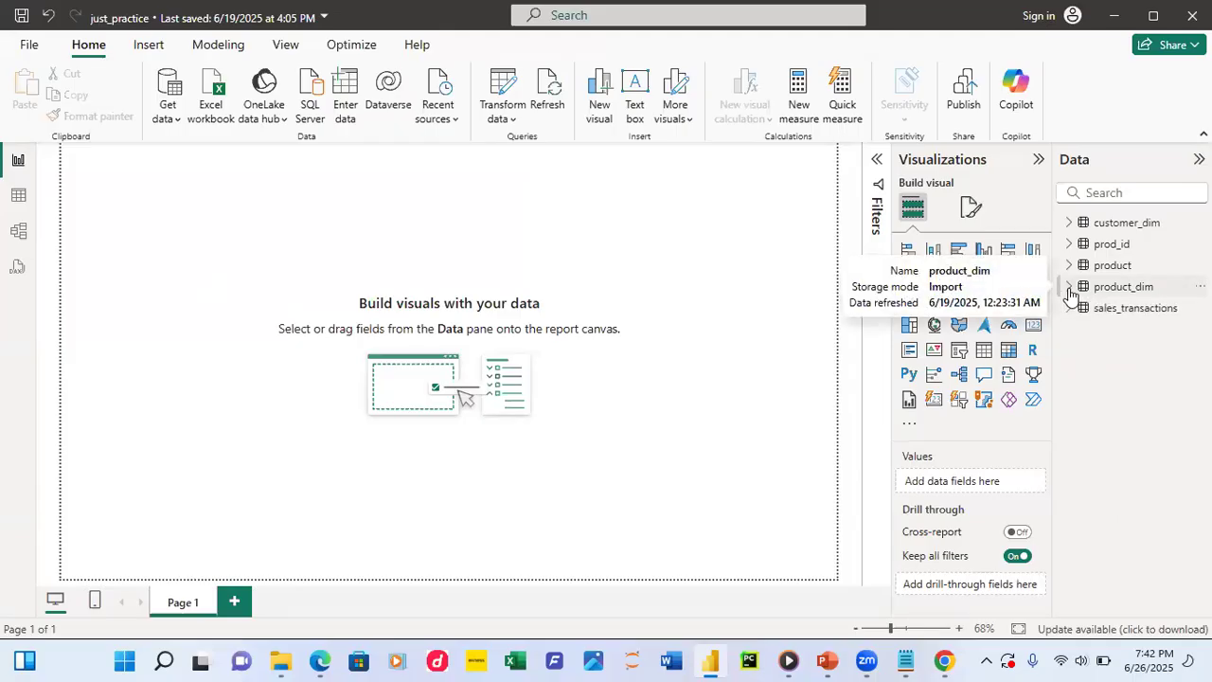
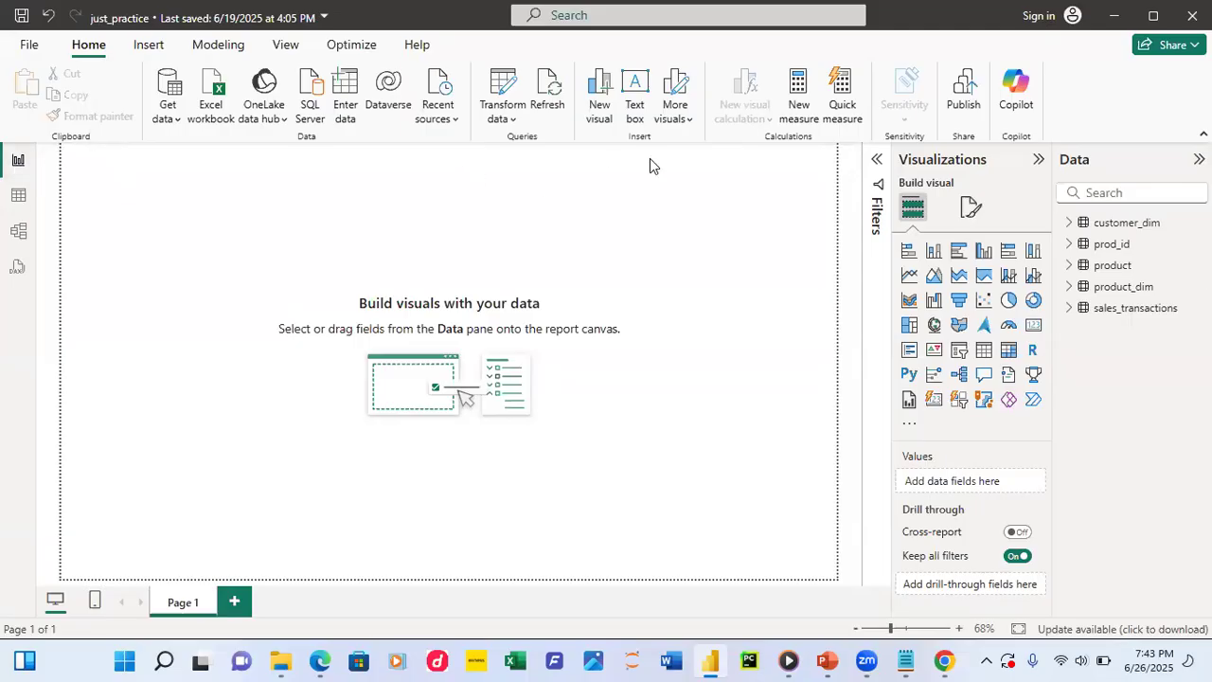
# - Insert a text box and resize it into a short banner spanning nearly the full width of the report page
pyautogui.click(634, 112)
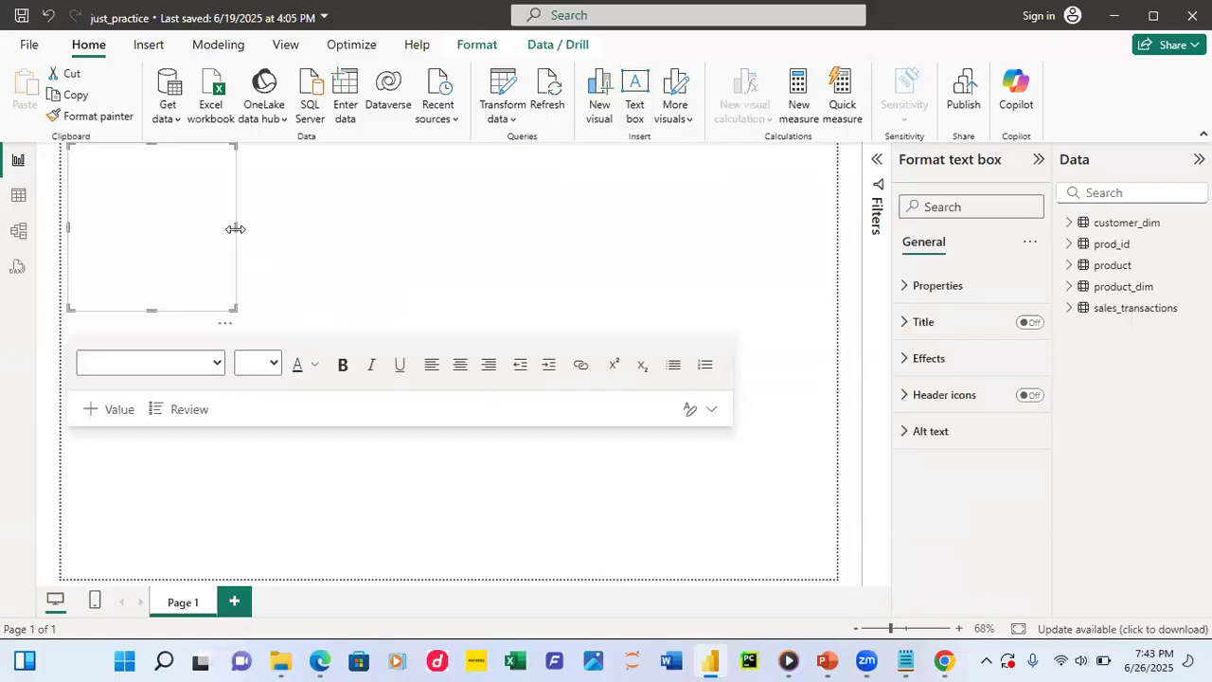
pyautogui.moveTo(236, 229); pyautogui.dragTo(549, 252)
pyautogui.moveTo(678, 265); pyautogui.dragTo(795, 265)
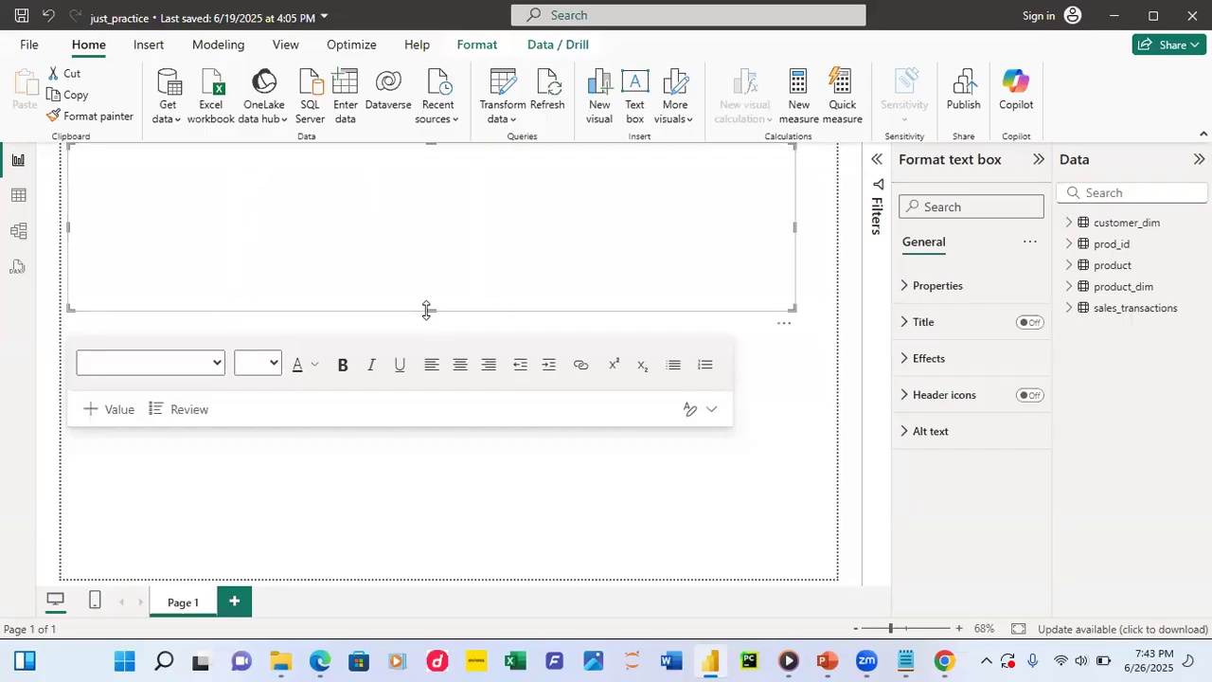
pyautogui.moveTo(427, 309); pyautogui.dragTo(427, 205)
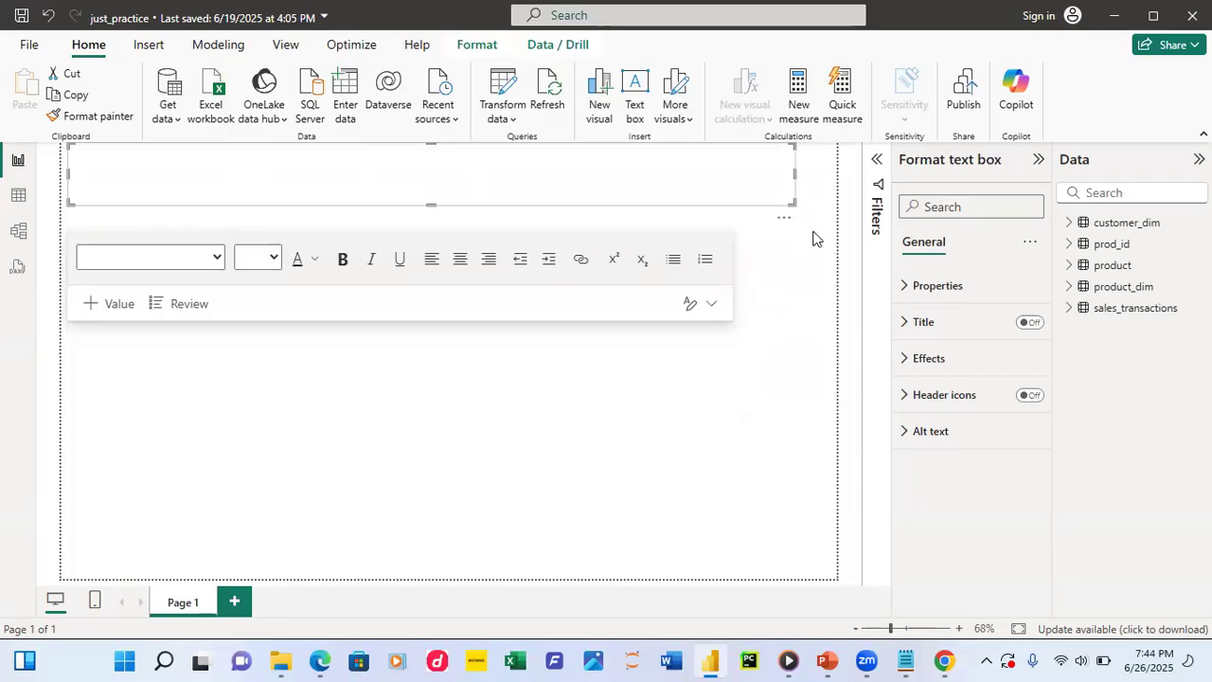
pyautogui.moveTo(794, 174); pyautogui.dragTo(805, 176)
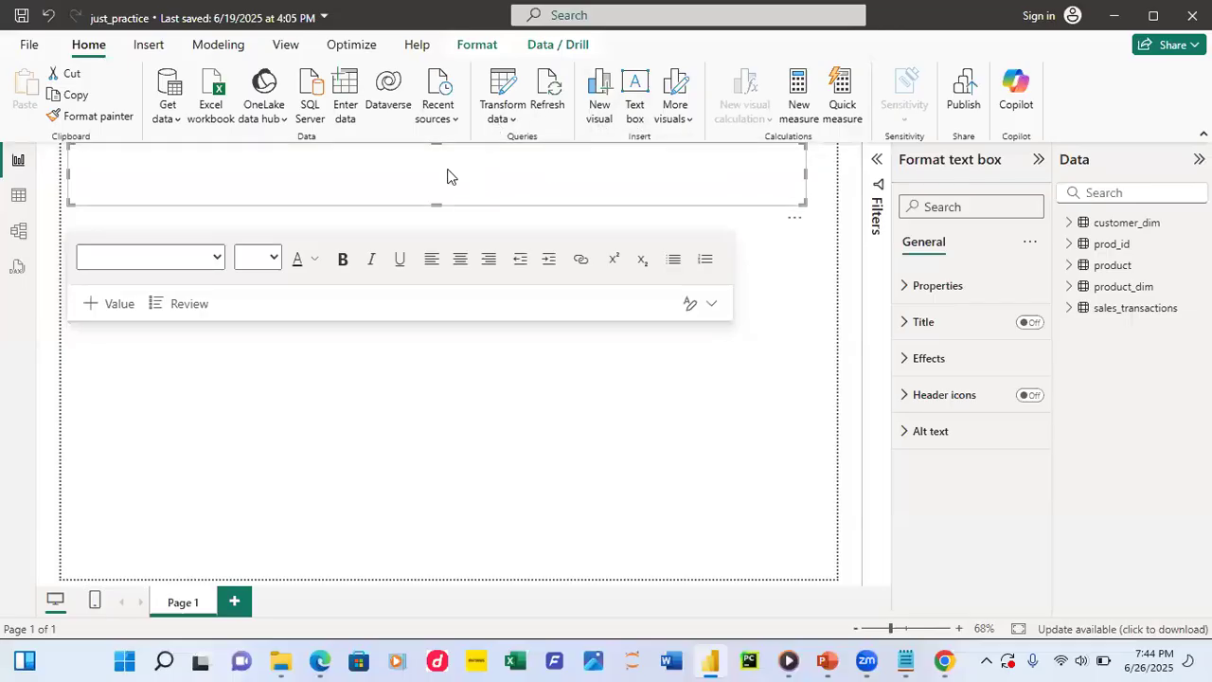
# - Enter the title SALES DASHBOARD in the banner text box and make it bold
pyautogui.click(161, 169)
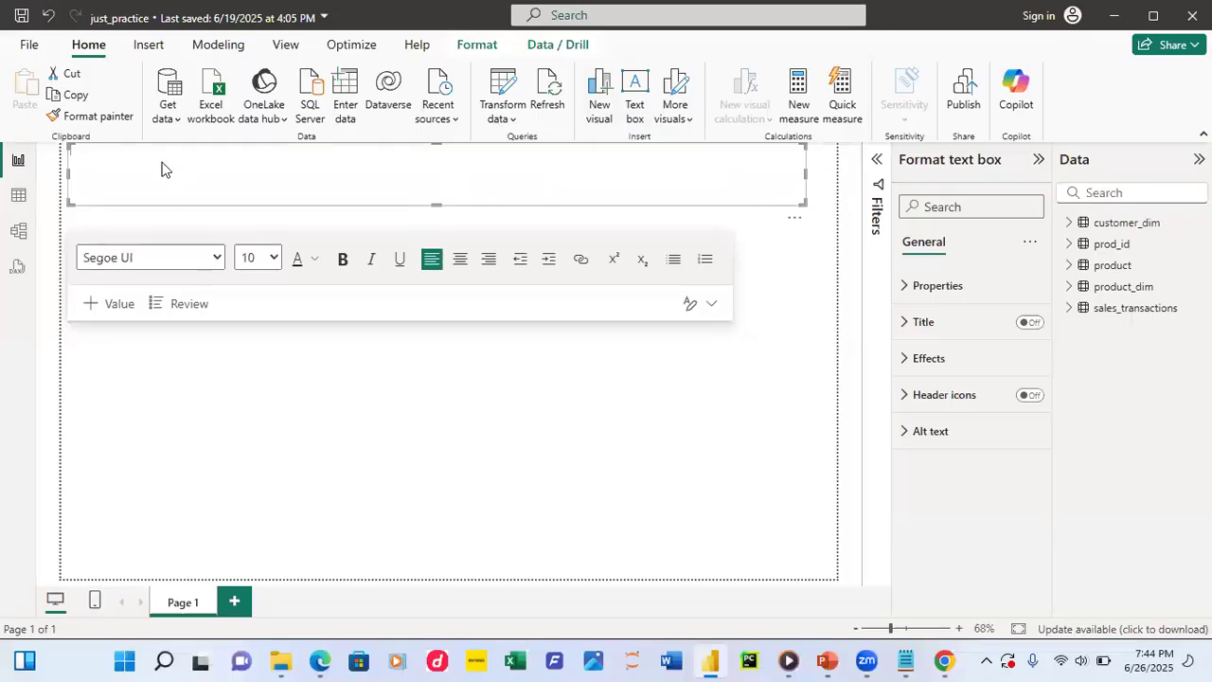
pyautogui.write('s')
pyautogui.write('A')
pyautogui.write('L')
pyautogui.write('L')
pyautogui.write('ES')
pyautogui.write(' DAS')
pyautogui.write('HBOARD')
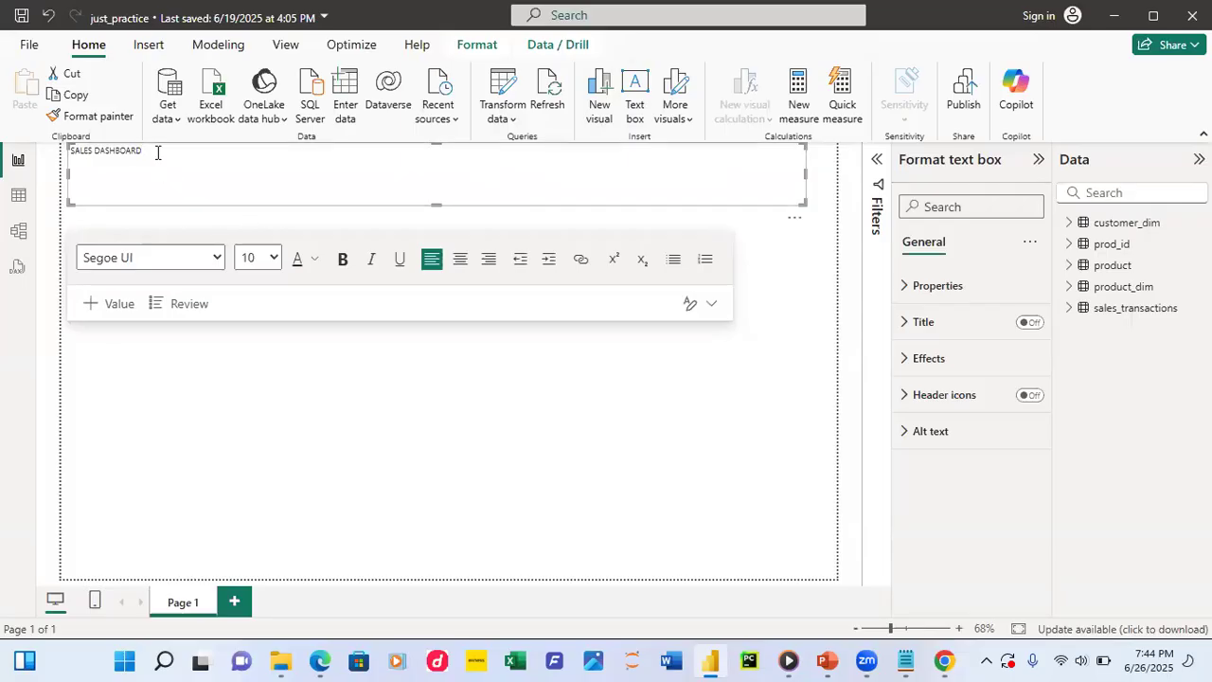
pyautogui.moveTo(157, 153); pyautogui.dragTo(55, 142)
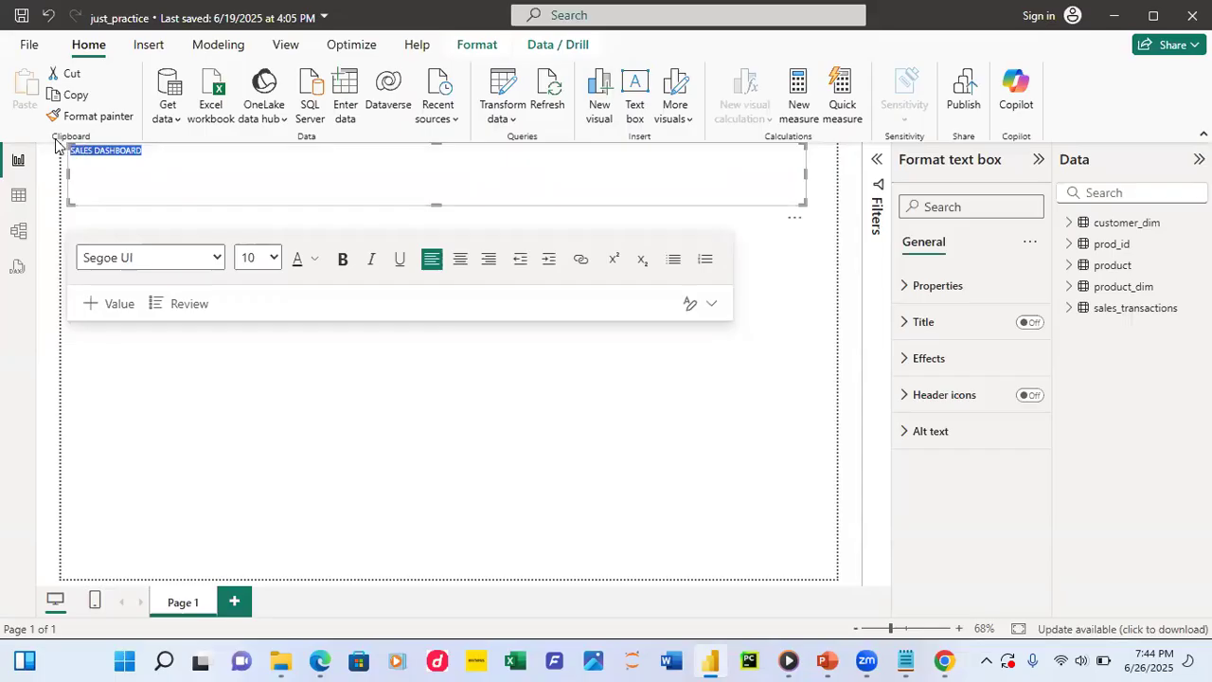
pyautogui.click(343, 260)
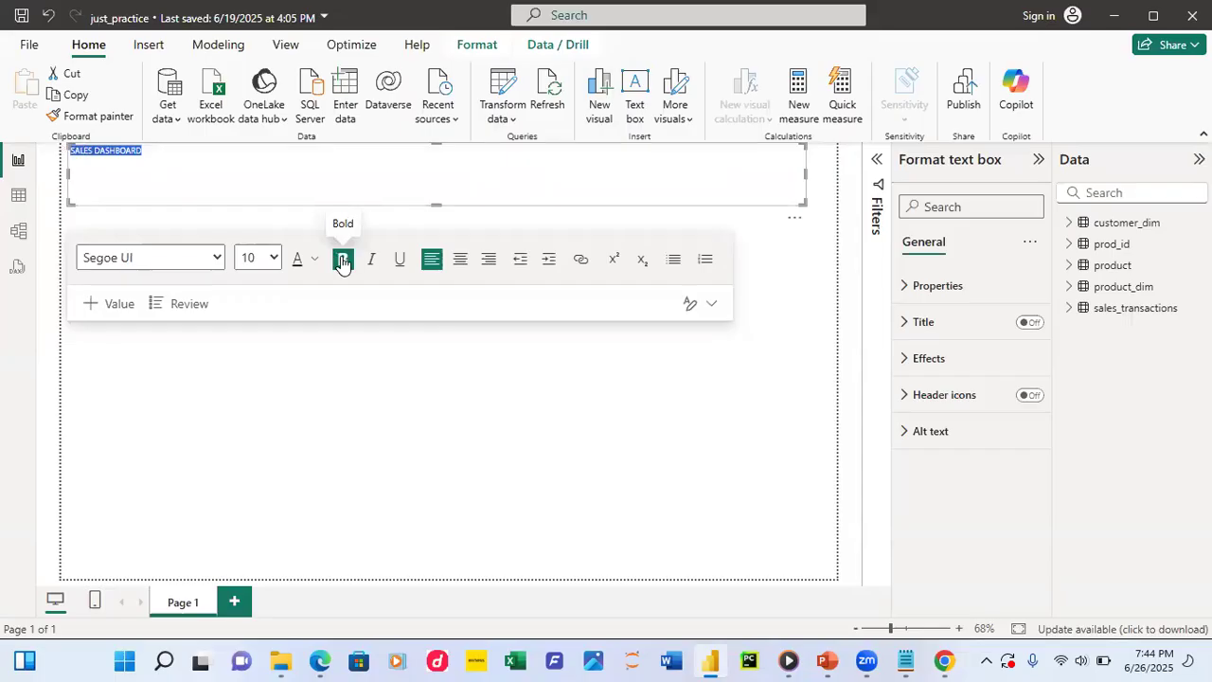
# - Set the SALES DASHBOARD title to font size 36, centre it, and slightly reduce the banner's height
pyautogui.click(273, 259)
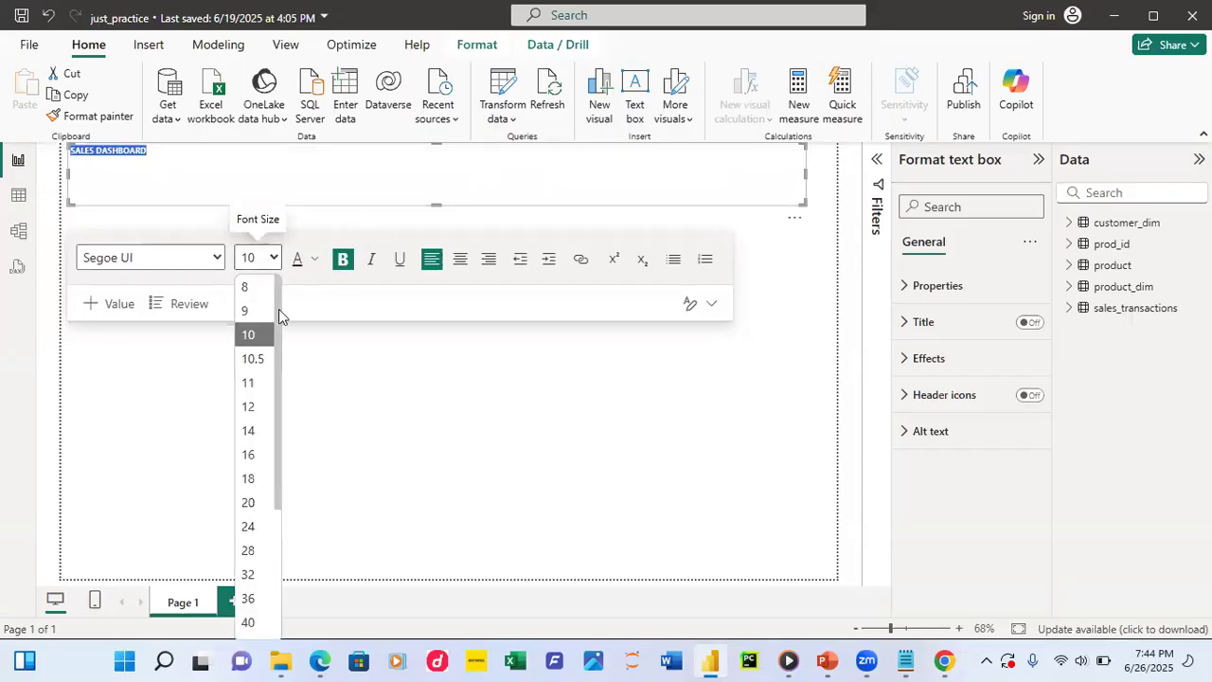
pyautogui.click(247, 601)
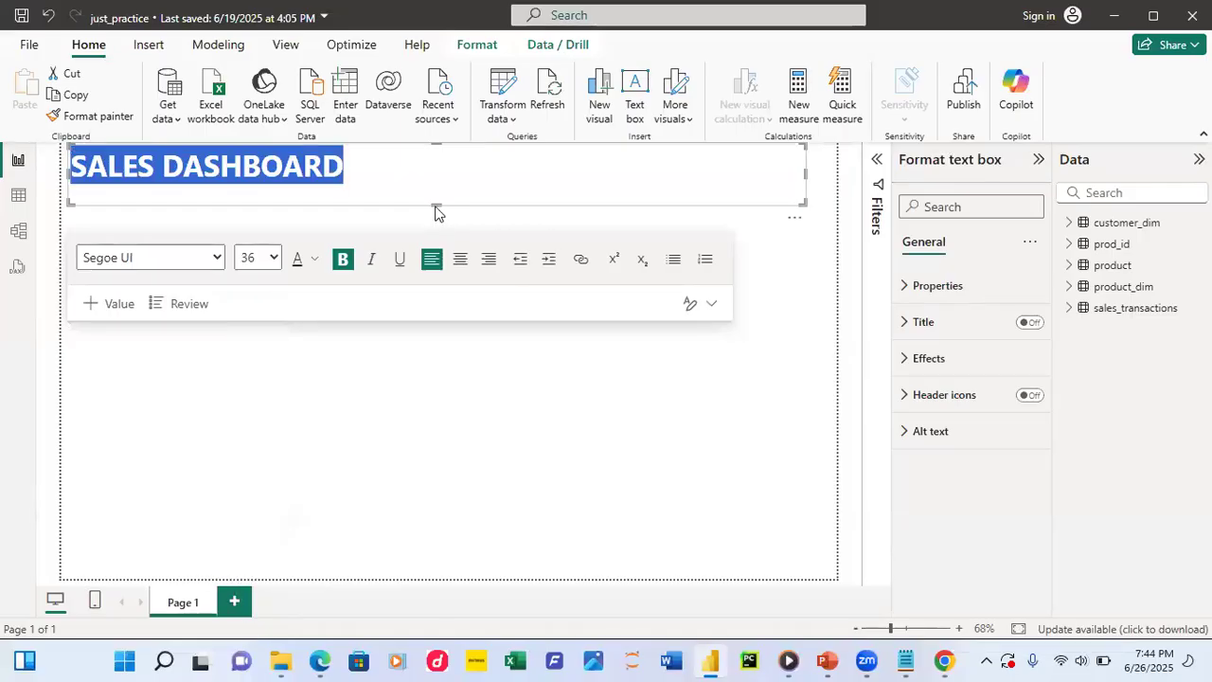
pyautogui.moveTo(437, 199)
pyautogui.mouseDown()
pyautogui.moveTo(436, 179)
pyautogui.moveTo(439, 192)
pyautogui.mouseUp()
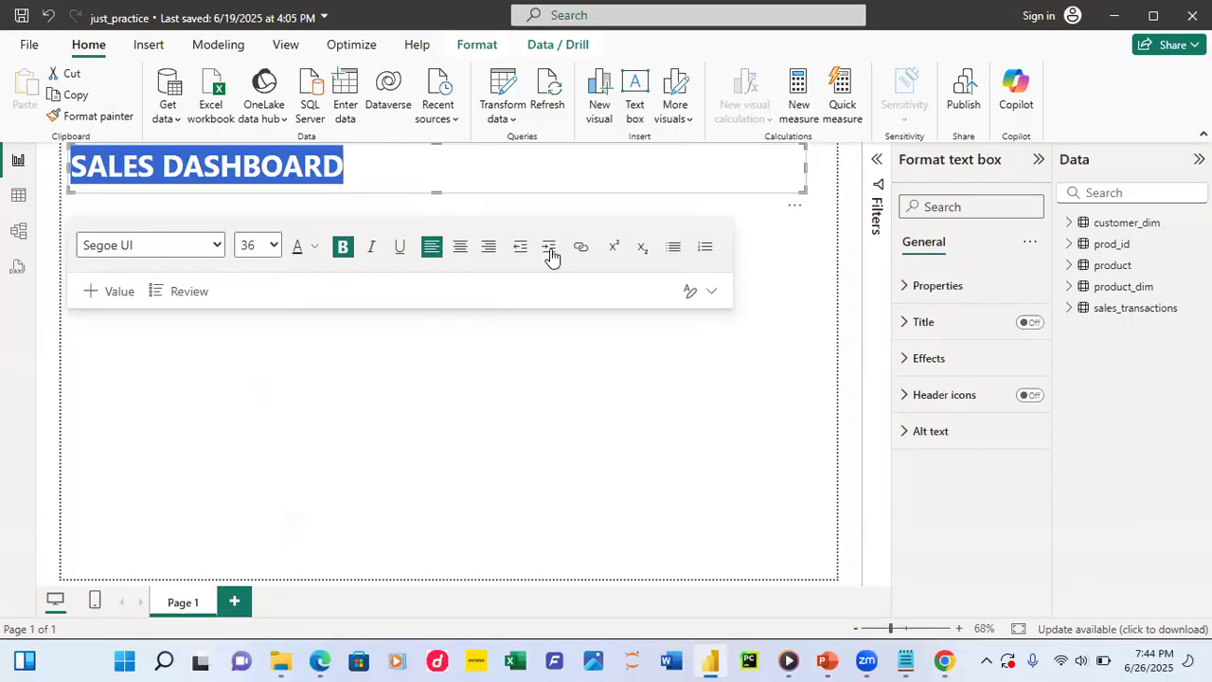
pyautogui.click(489, 249)
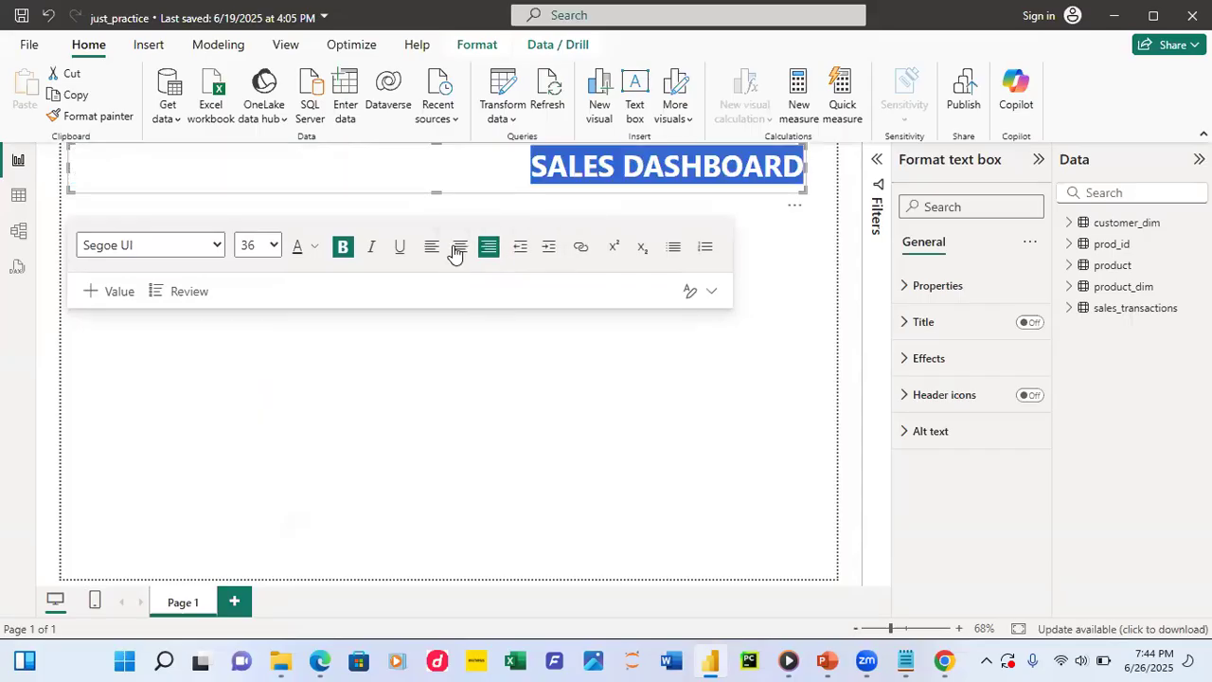
pyautogui.click(457, 251)
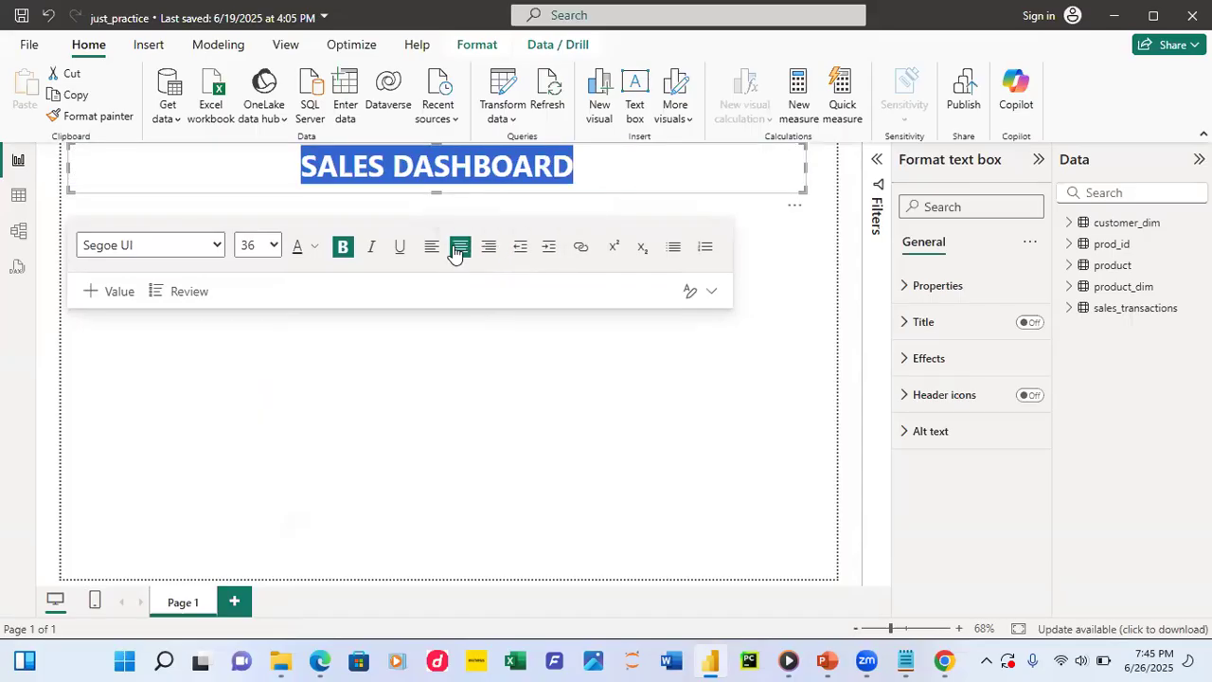
pyautogui.click(594, 175)
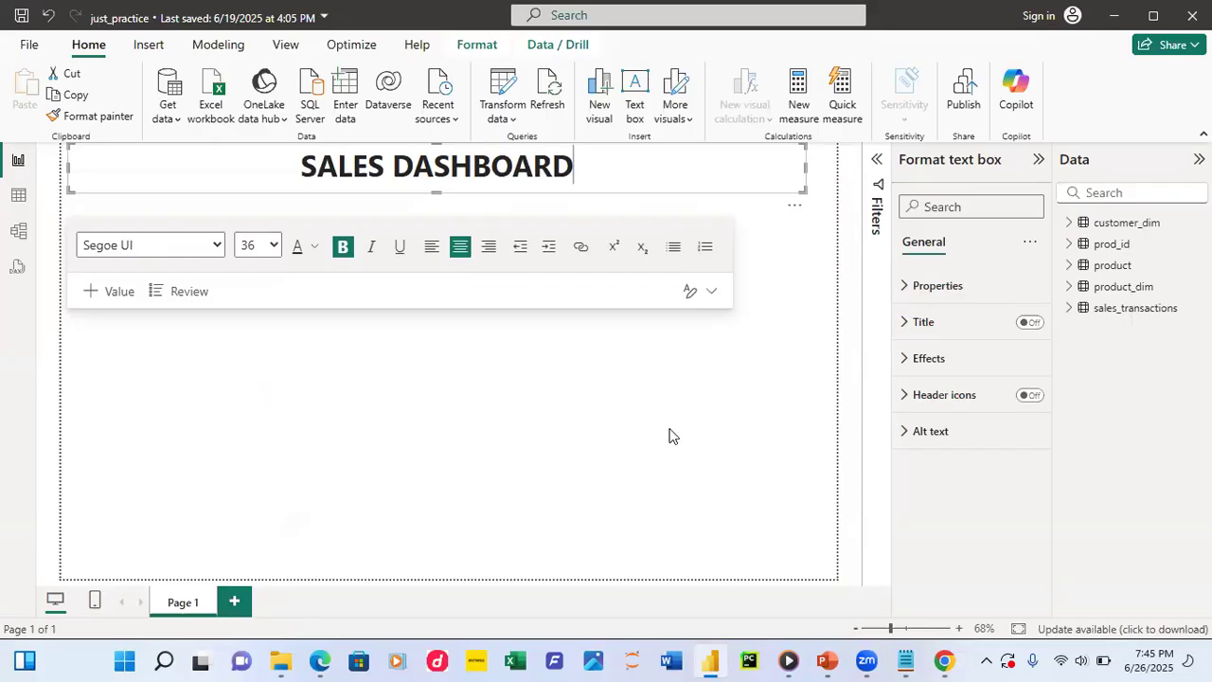
pyautogui.click(835, 344)
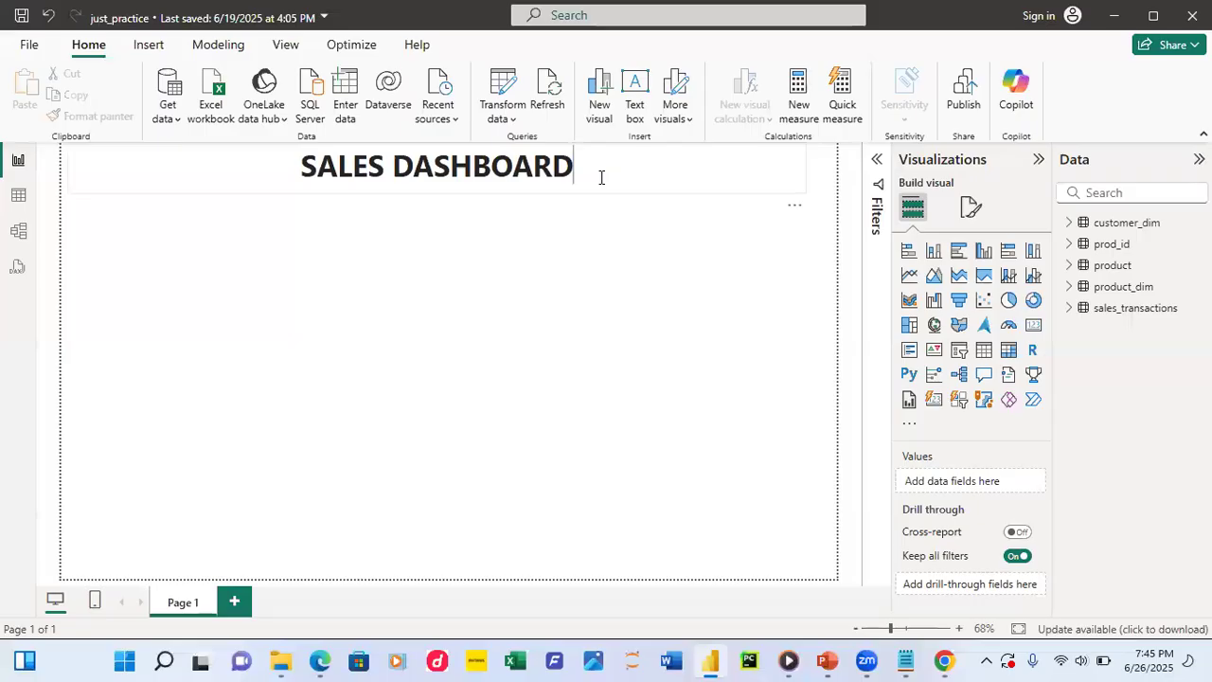
# - Fill the banner's background with a medium rose-red theme shade and widen it almost to the page's right edge
pyautogui.click(601, 177)
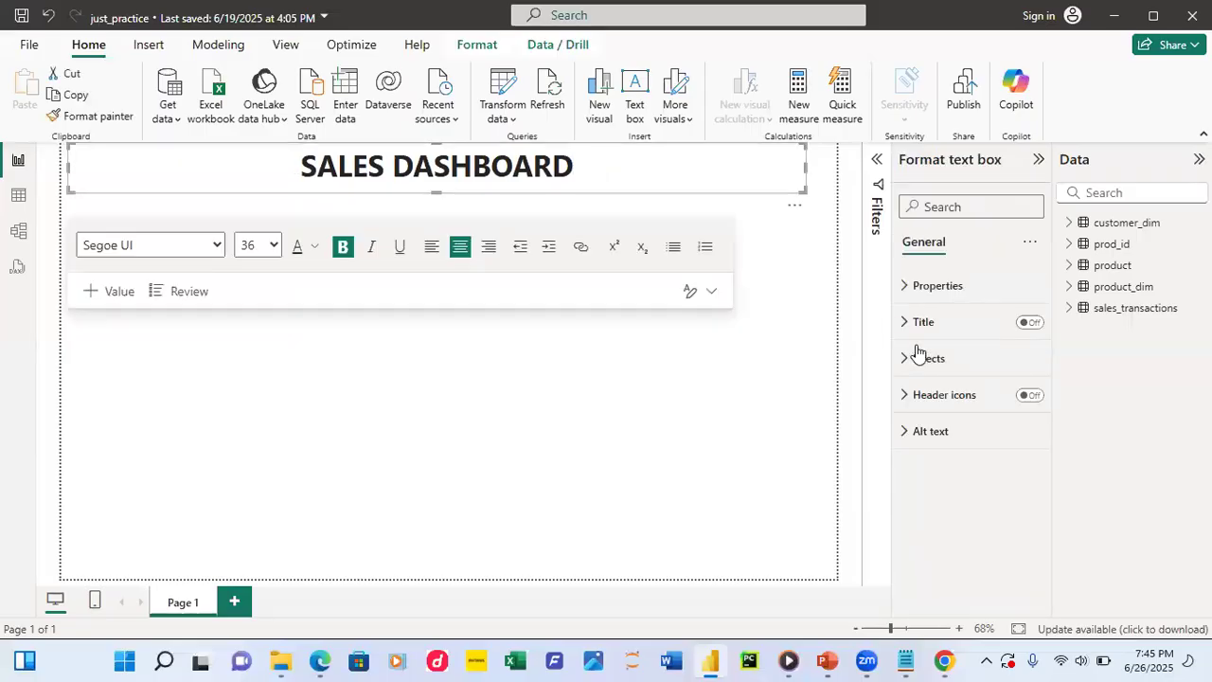
pyautogui.click(905, 359)
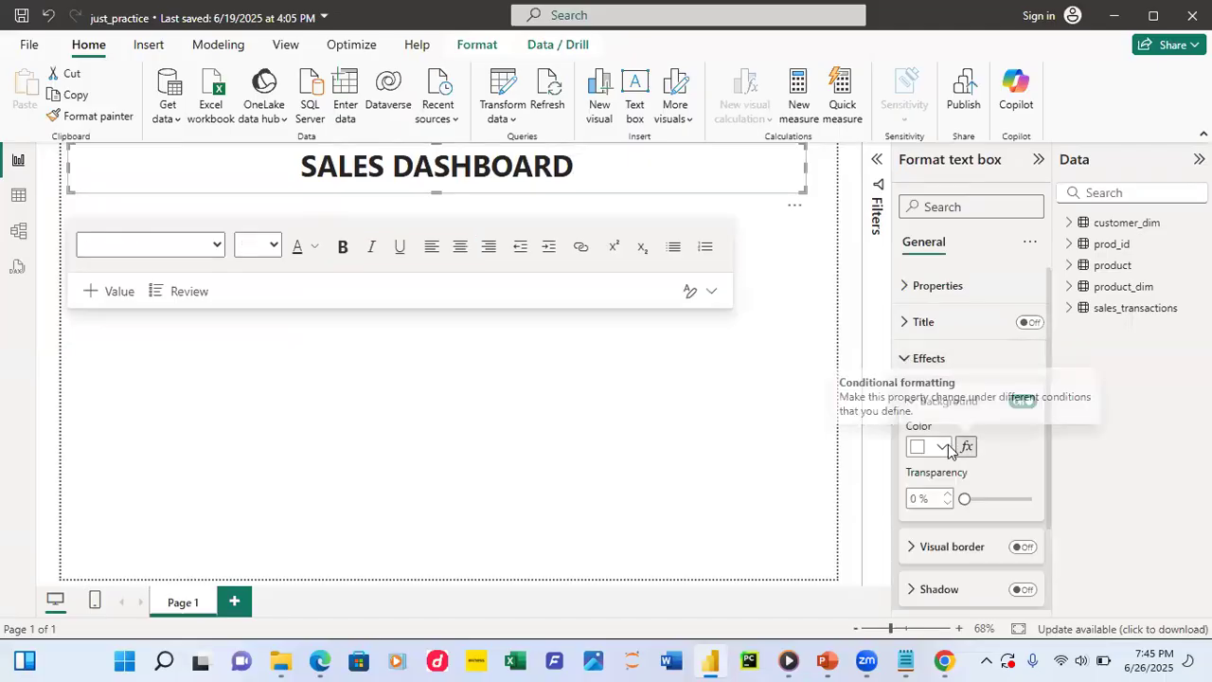
pyautogui.click(943, 449)
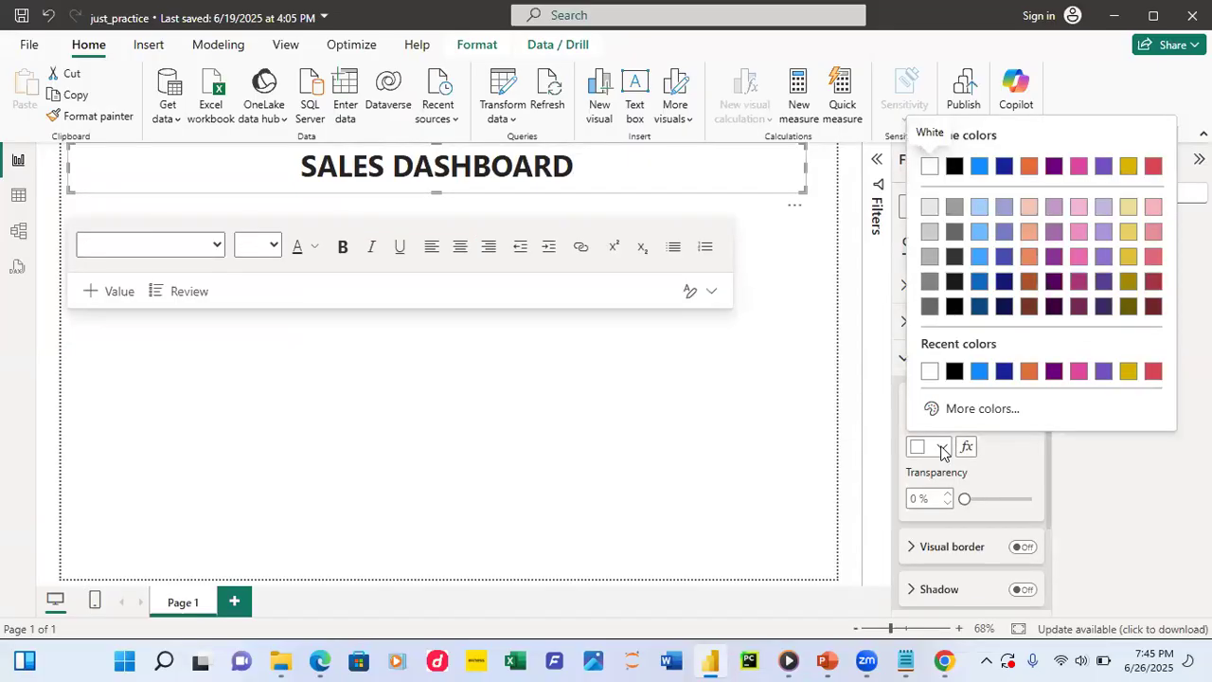
pyautogui.click(1151, 257)
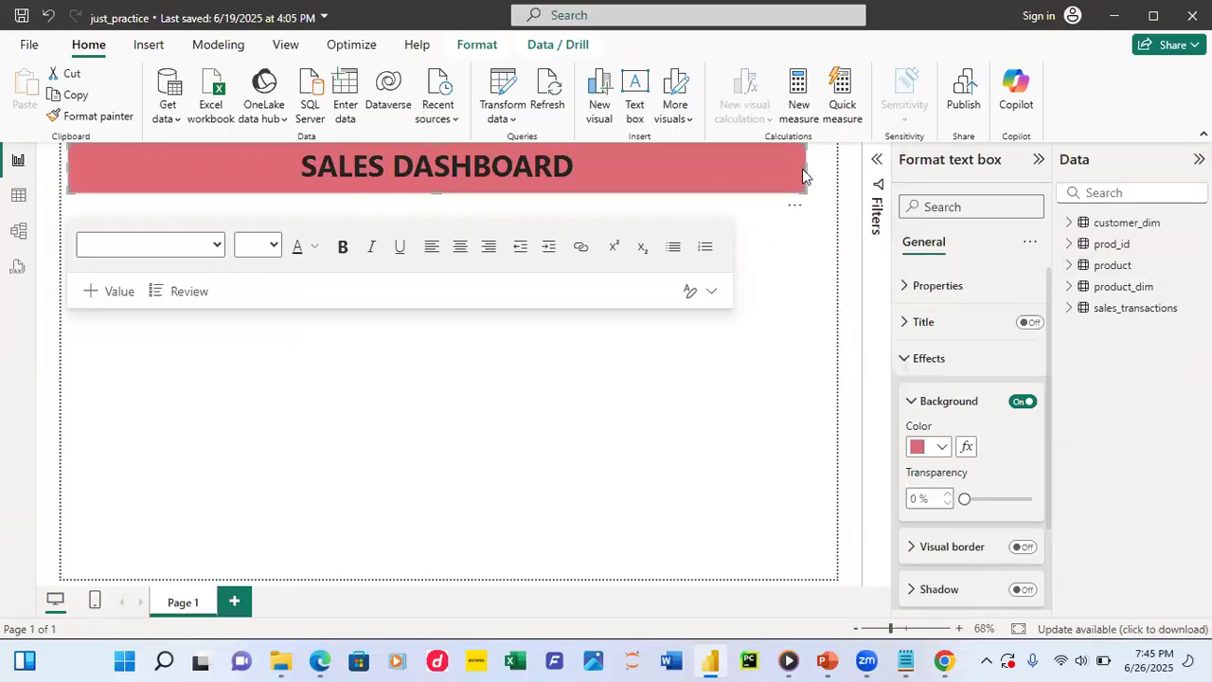
pyautogui.moveTo(804, 169); pyautogui.dragTo(830, 175)
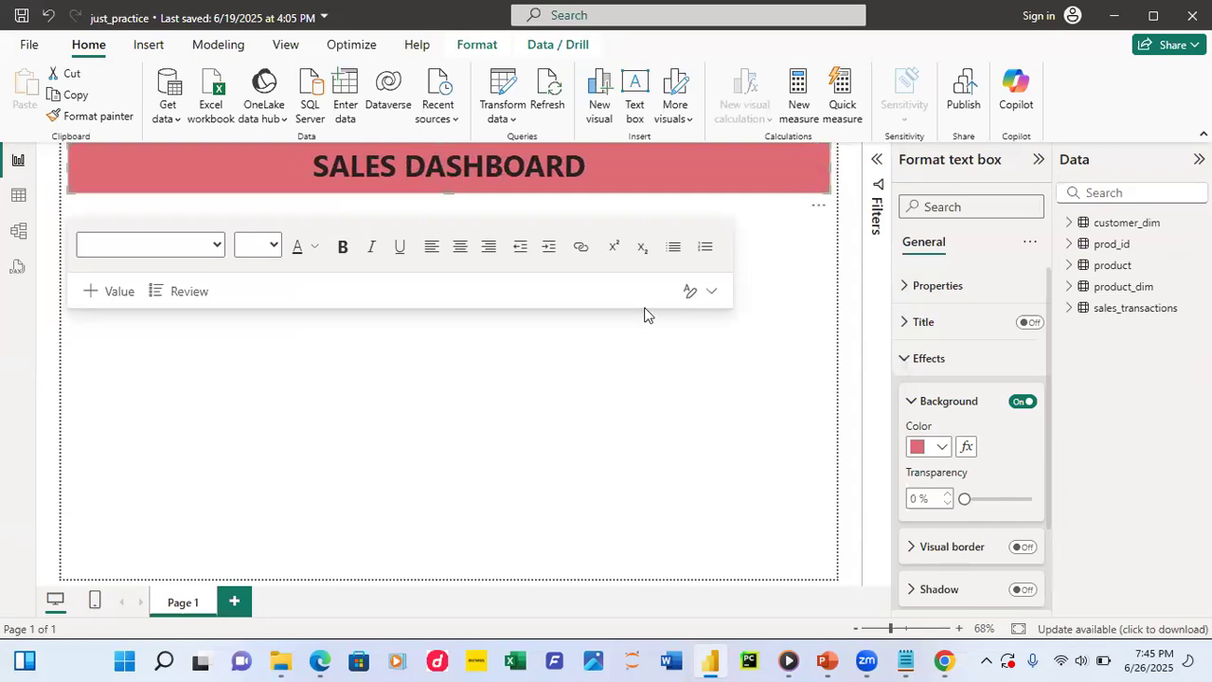
pyautogui.click(511, 359)
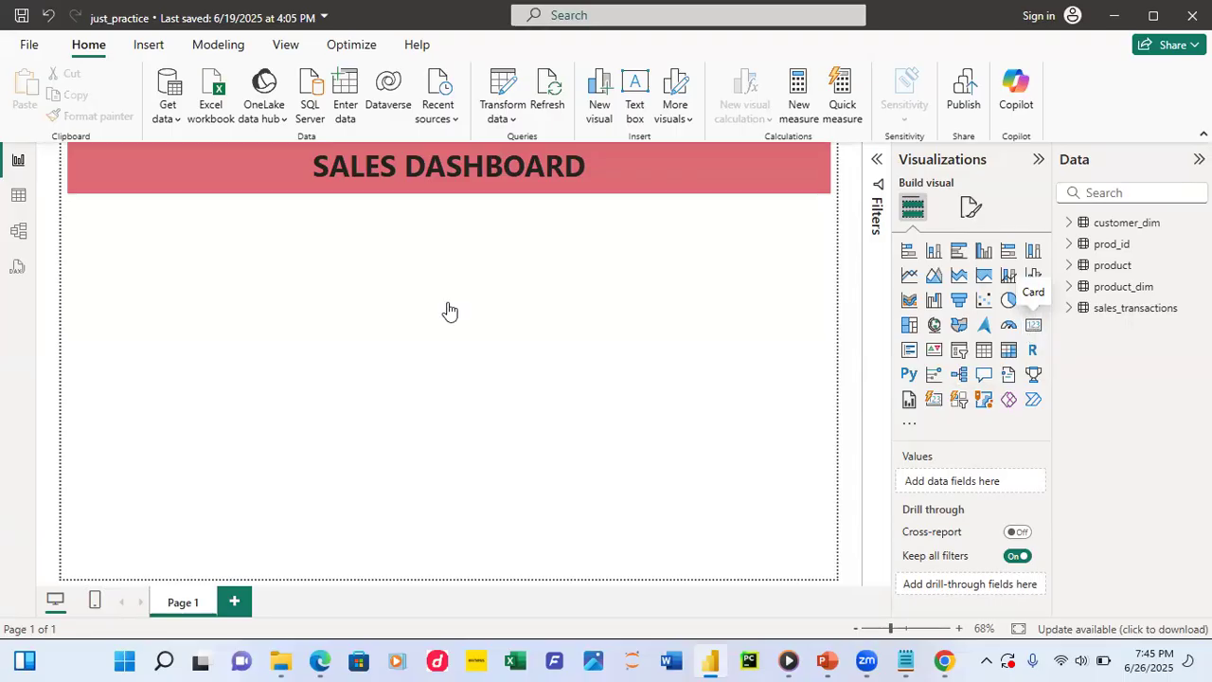
# - Insert a card visual, narrow it to a small tile, and place it just below the banner's left end
pyautogui.click(1033, 325)
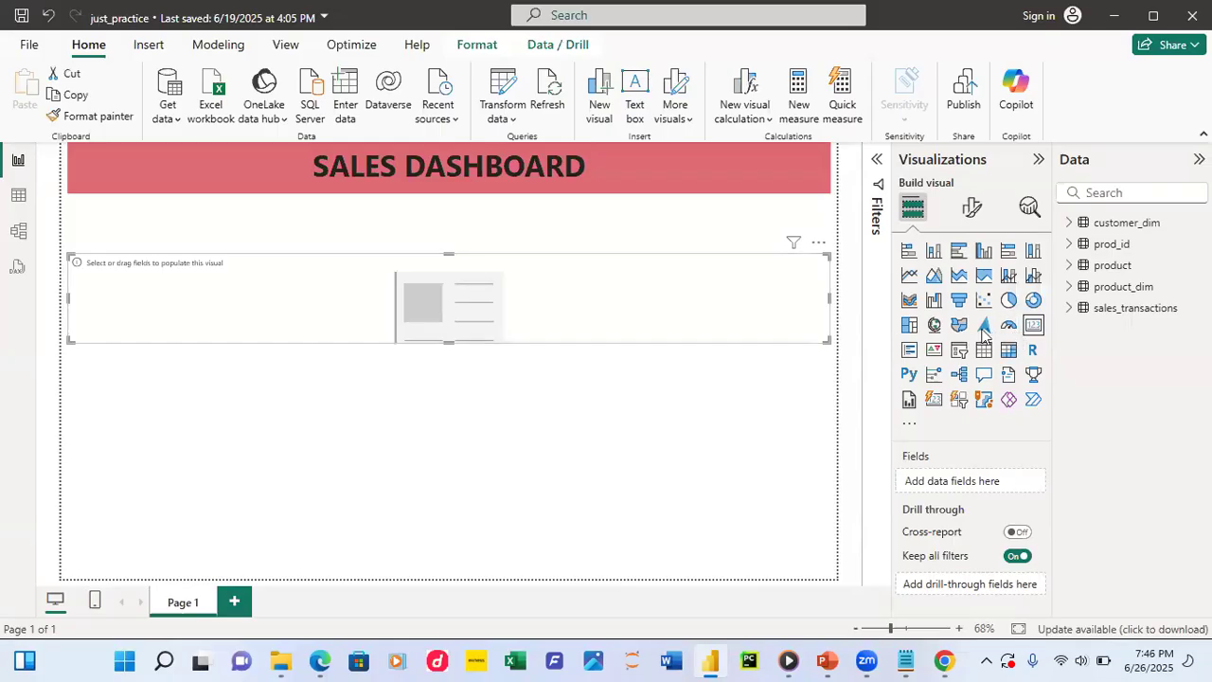
pyautogui.press('Escape')
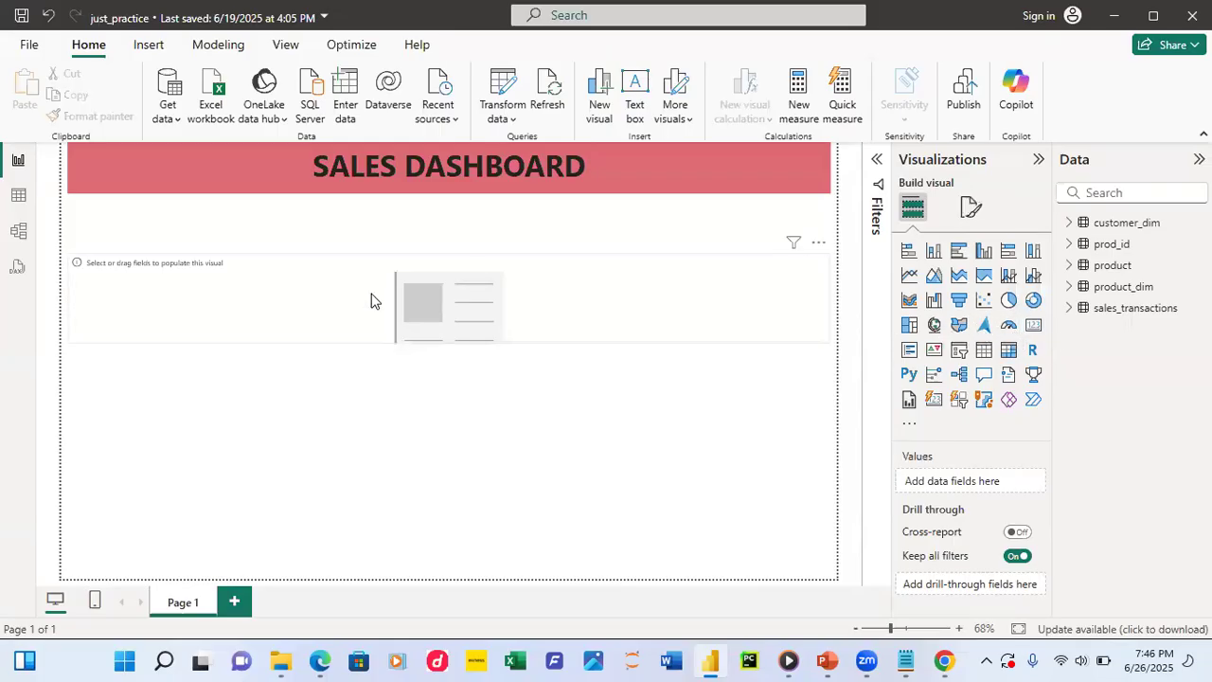
pyautogui.click(545, 302)
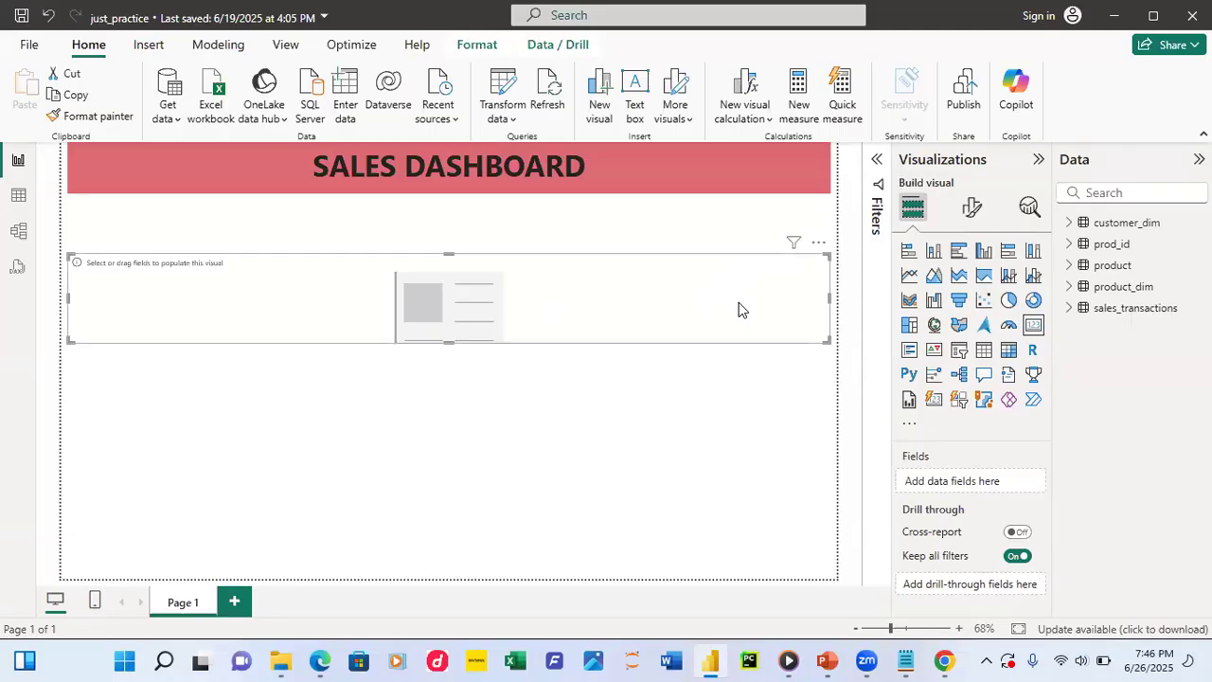
pyautogui.click(820, 247)
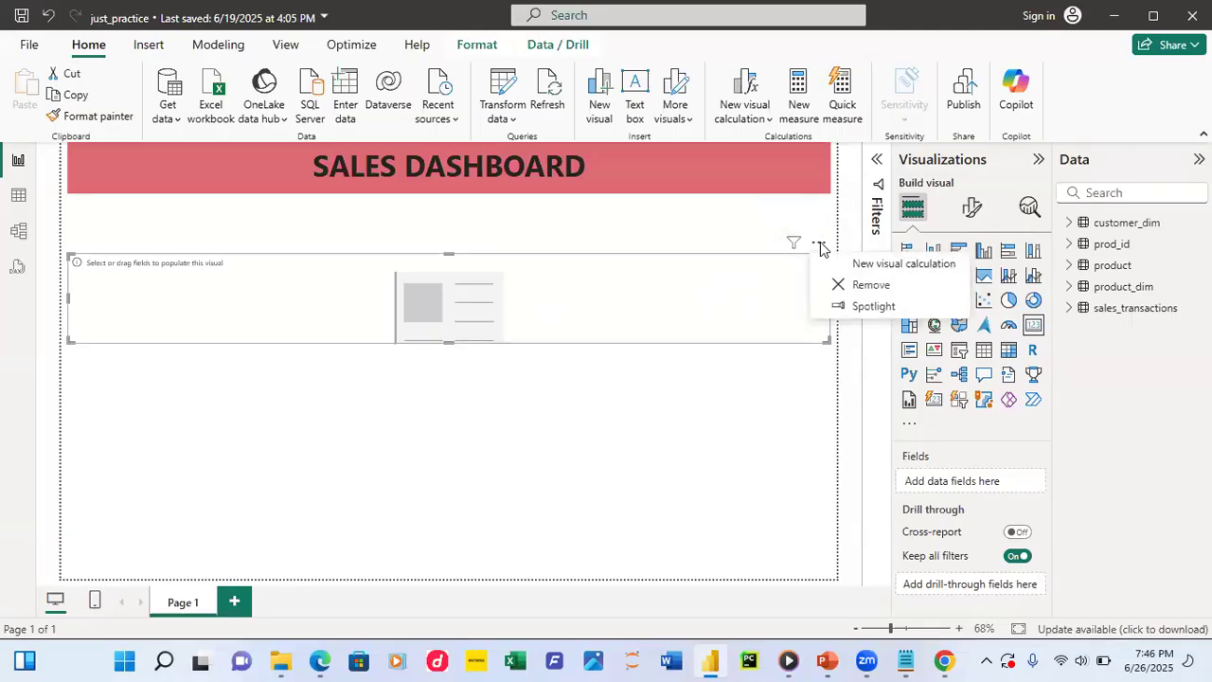
pyautogui.click(869, 285)
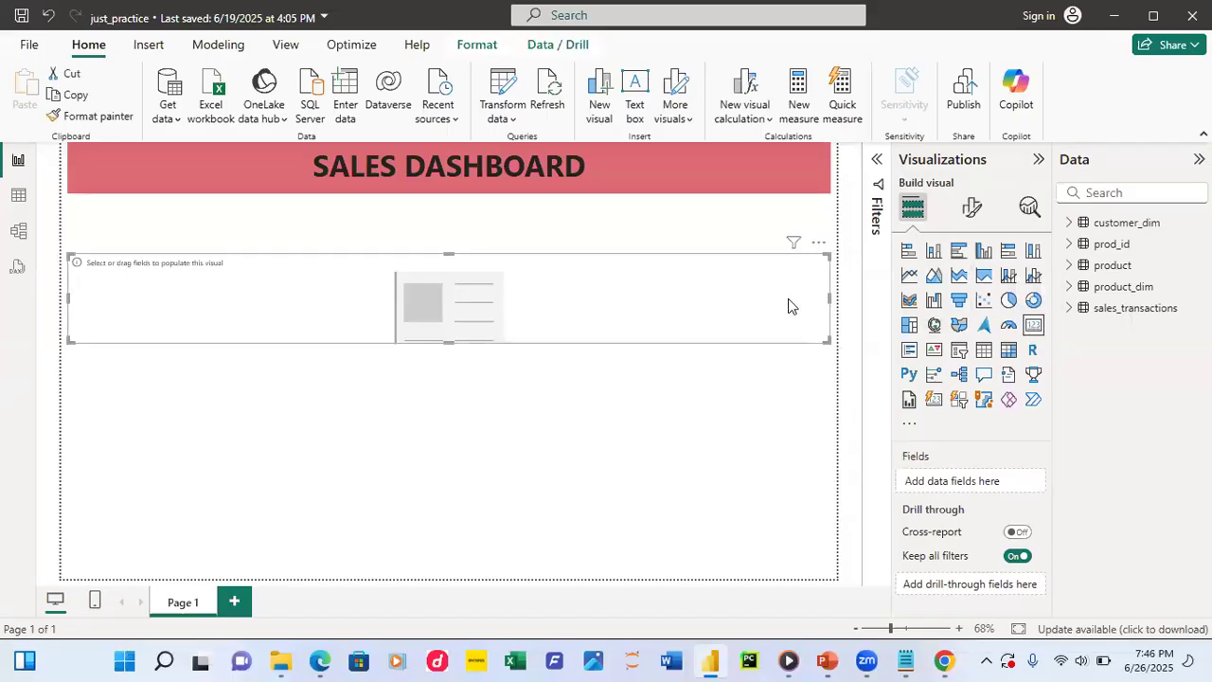
pyautogui.moveTo(827, 298); pyautogui.dragTo(211, 273)
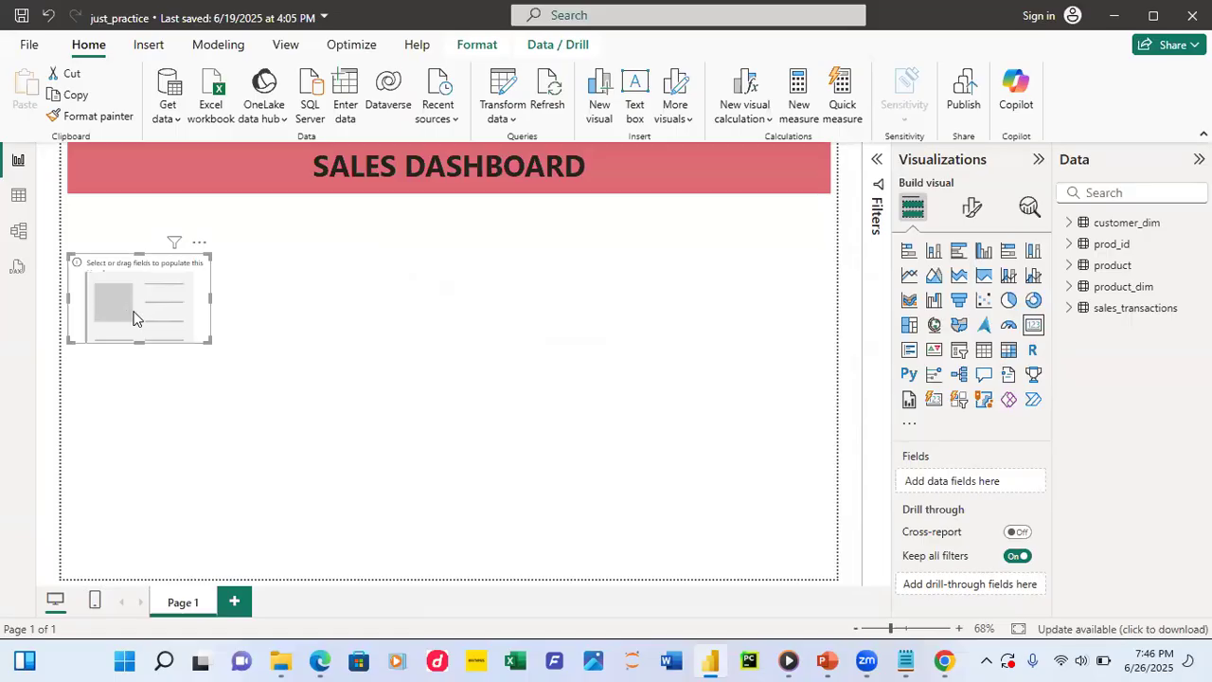
pyautogui.moveTo(135, 293); pyautogui.dragTo(128, 250)
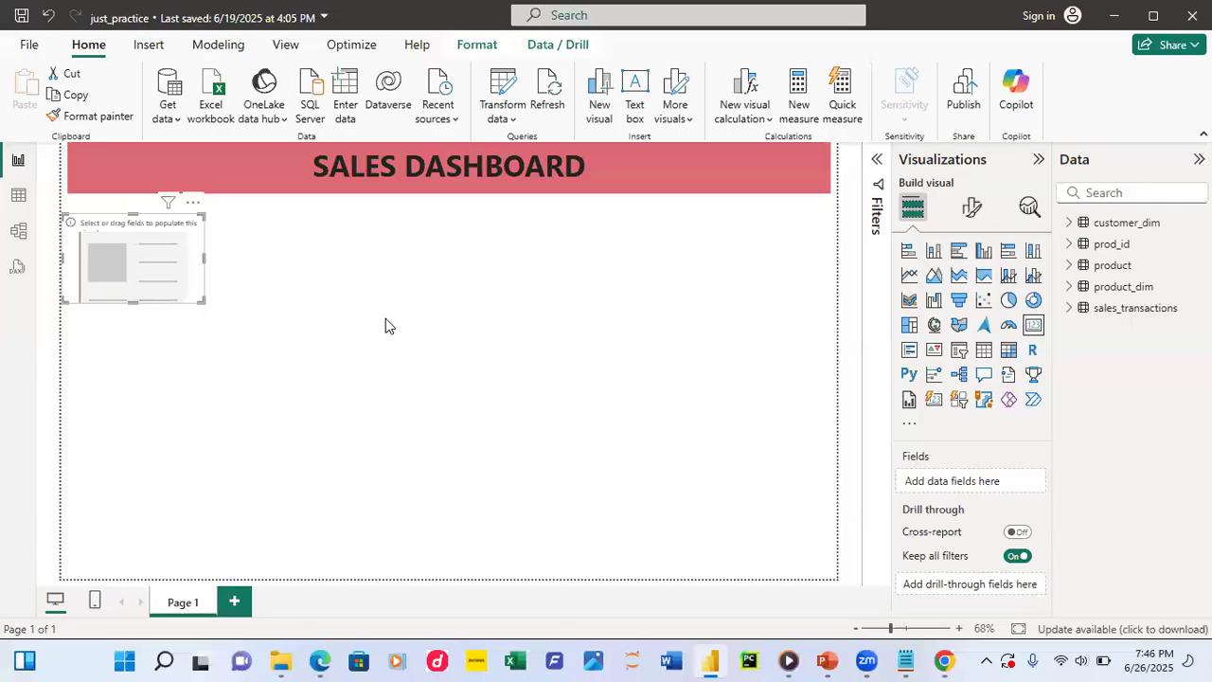
# - Populate the empty card with the TPrice measure from the product_dim table
pyautogui.click(1070, 309)
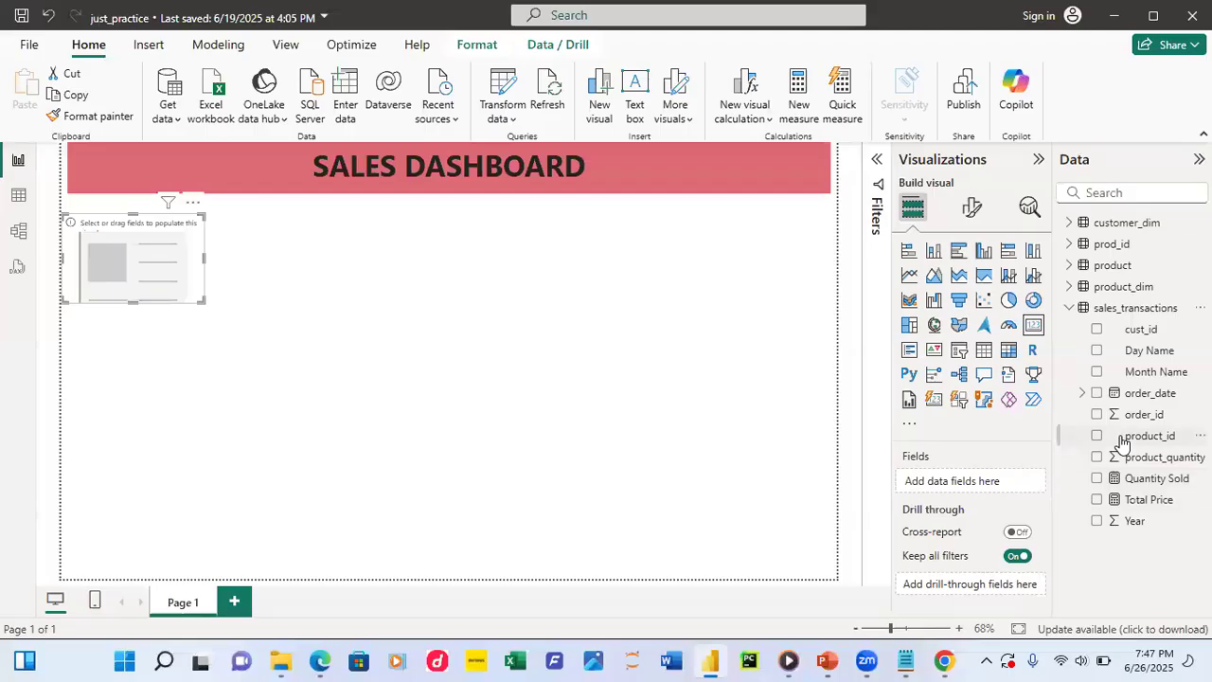
pyautogui.click(1070, 308)
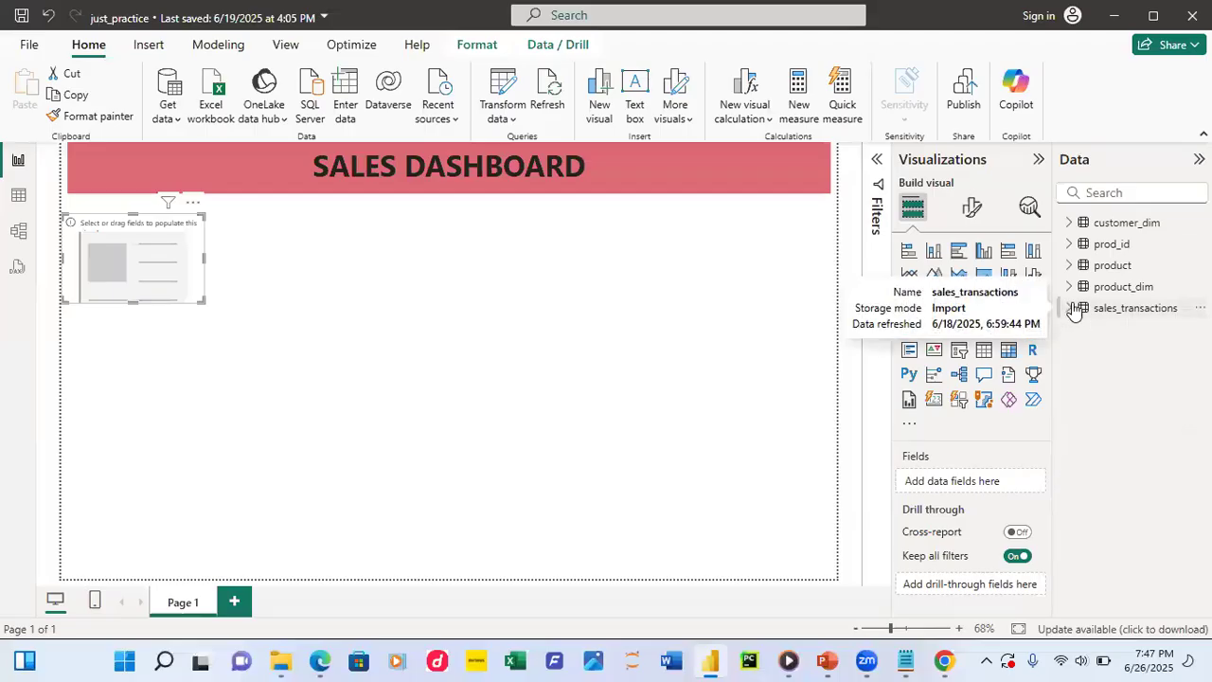
pyautogui.click(1070, 287)
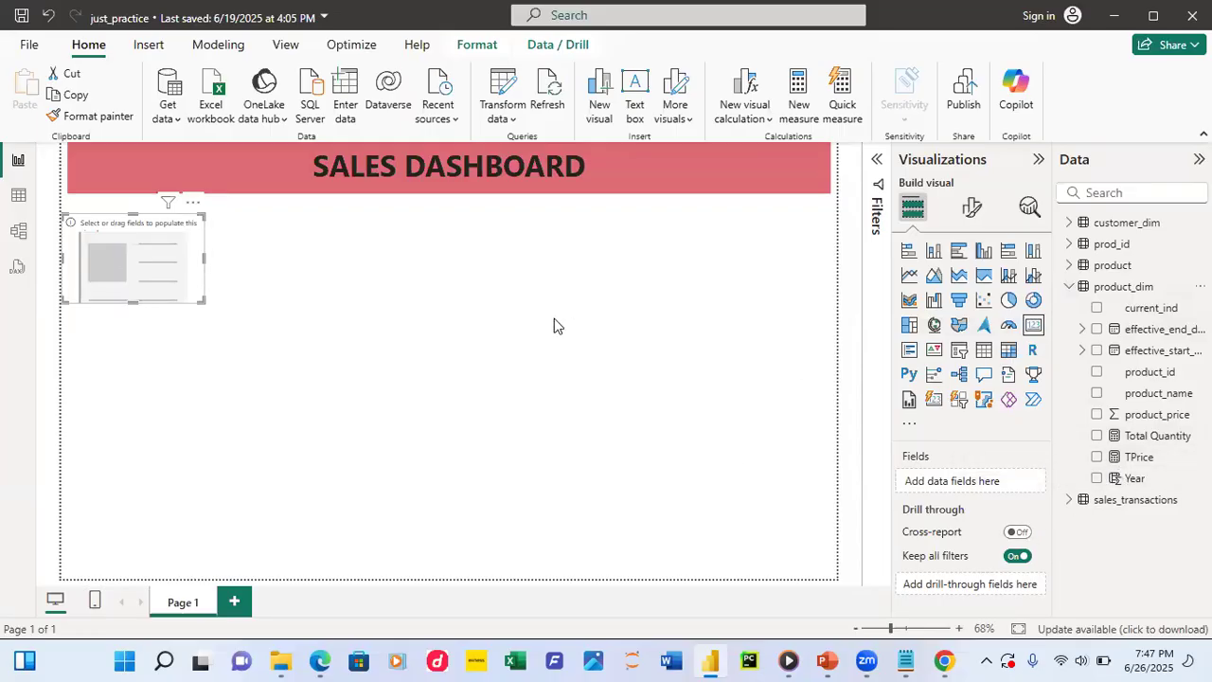
pyautogui.click(1097, 457)
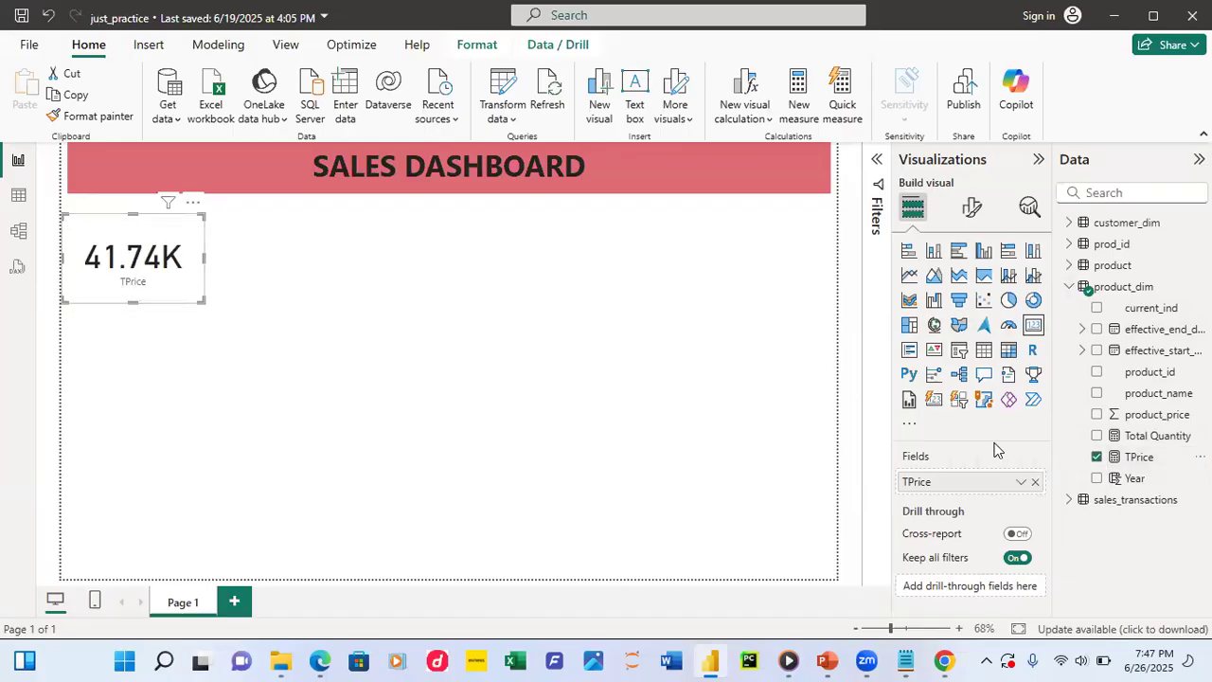
pyautogui.click(1096, 458)
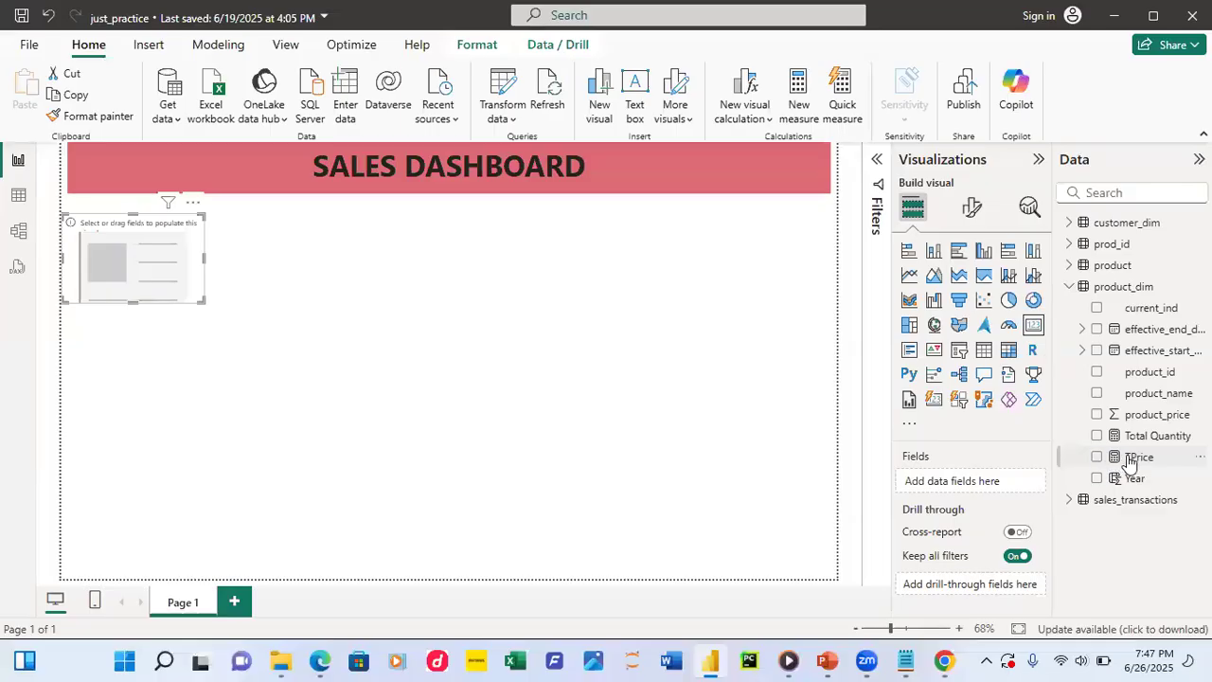
pyautogui.moveTo(1129, 461); pyautogui.dragTo(982, 462)
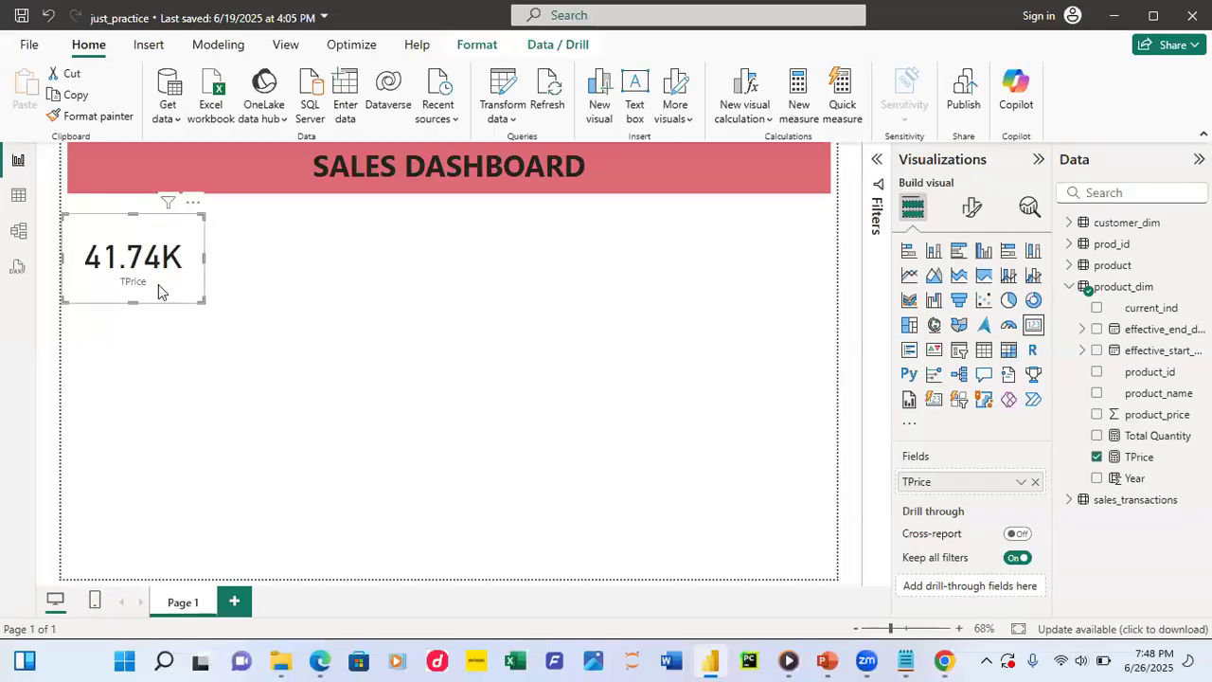
# - Copy the TPrice card and delete it from the report page
pyautogui.click(360, 302)
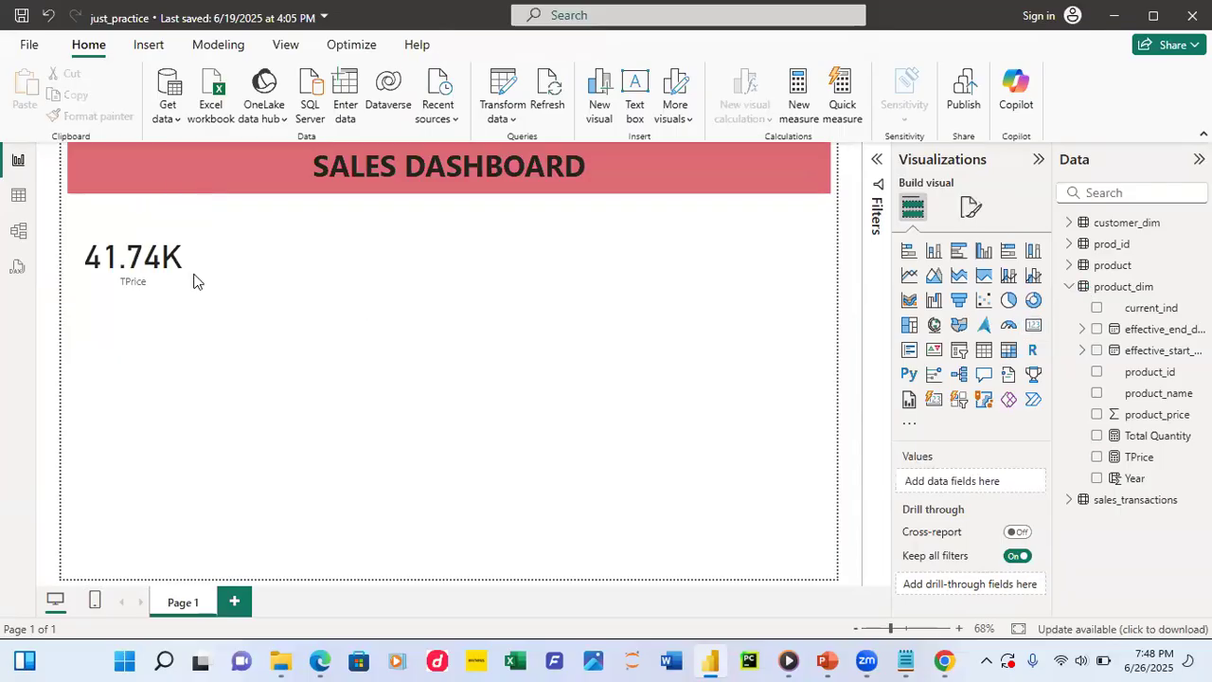
pyautogui.click(118, 231)
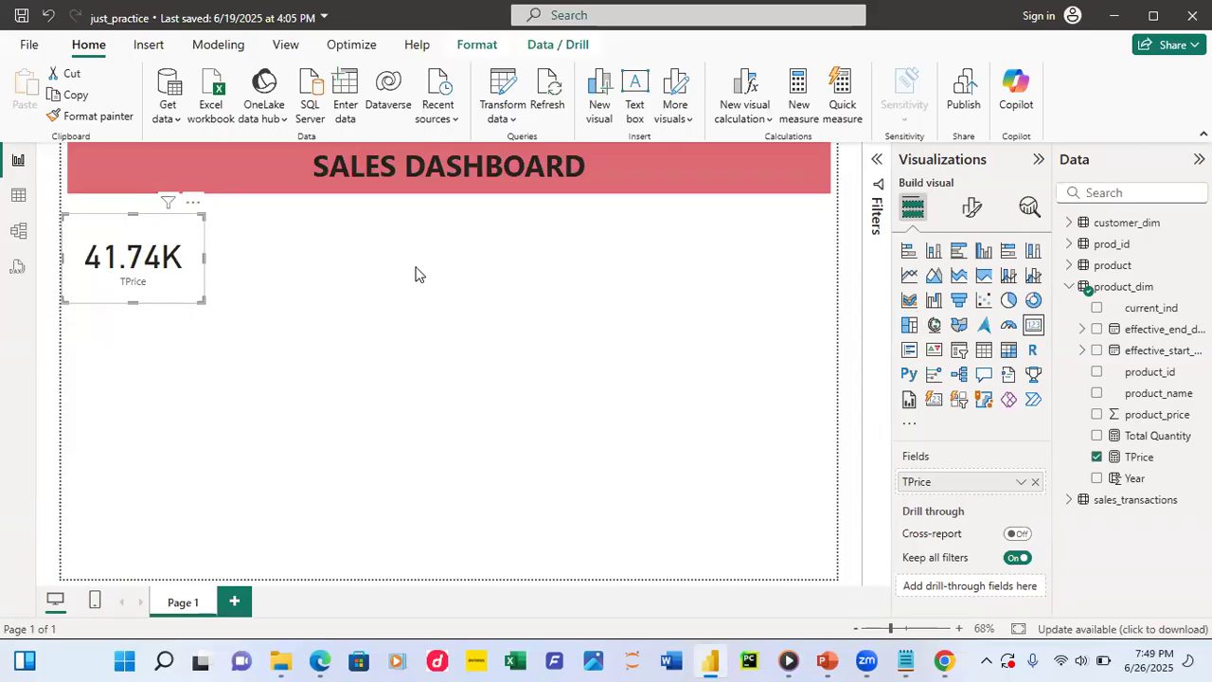
pyautogui.click(162, 267)
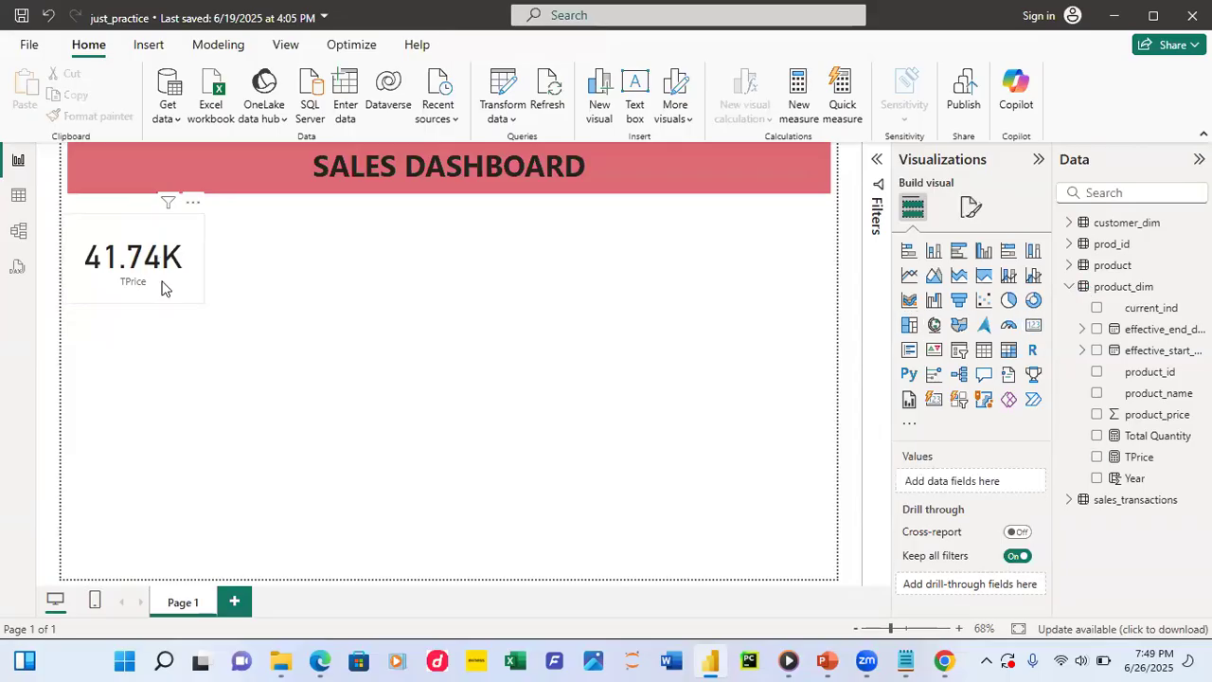
pyautogui.click(145, 232)
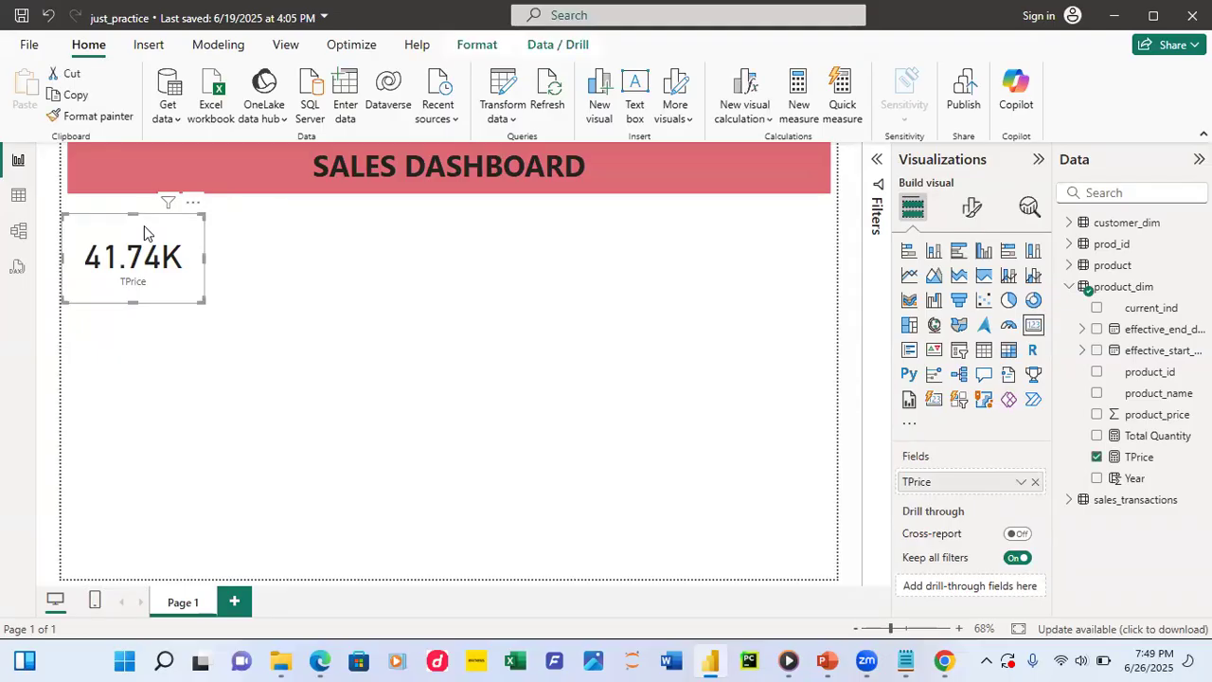
pyautogui.hotkey('ctrl', 'c')
pyautogui.press('Delete')
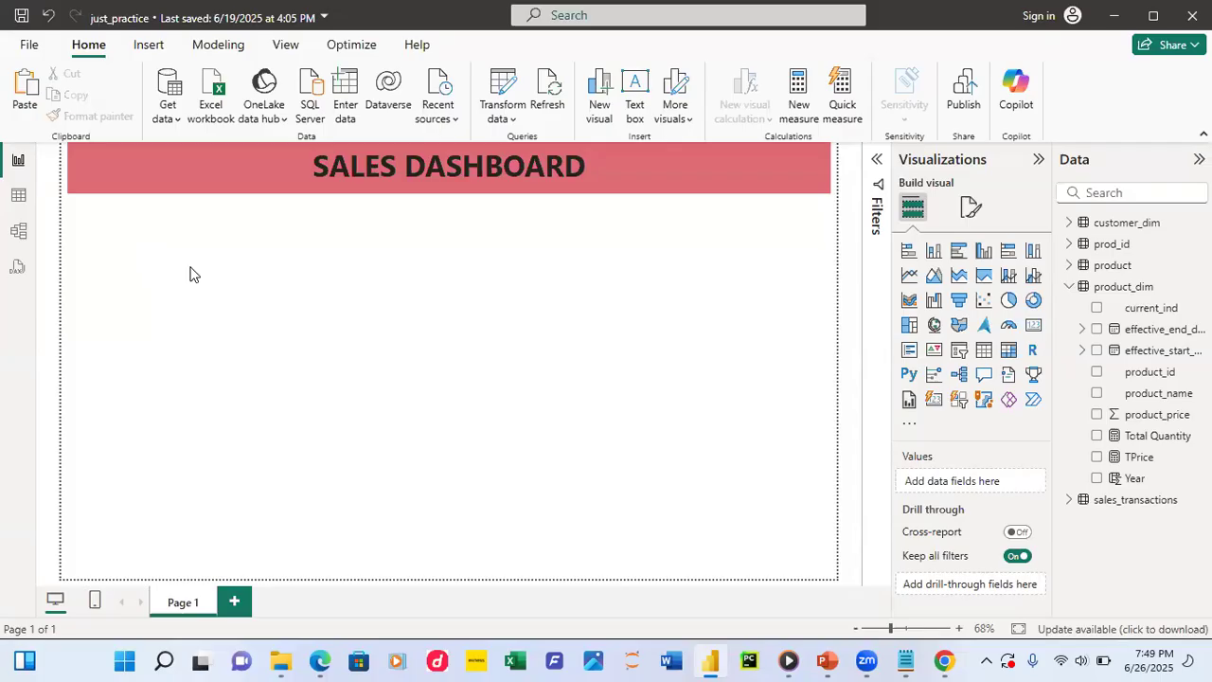
# - Insert a new card, narrow it to a small tile at the page's left, and show the TPrice measure in it
pyautogui.click(1033, 328)
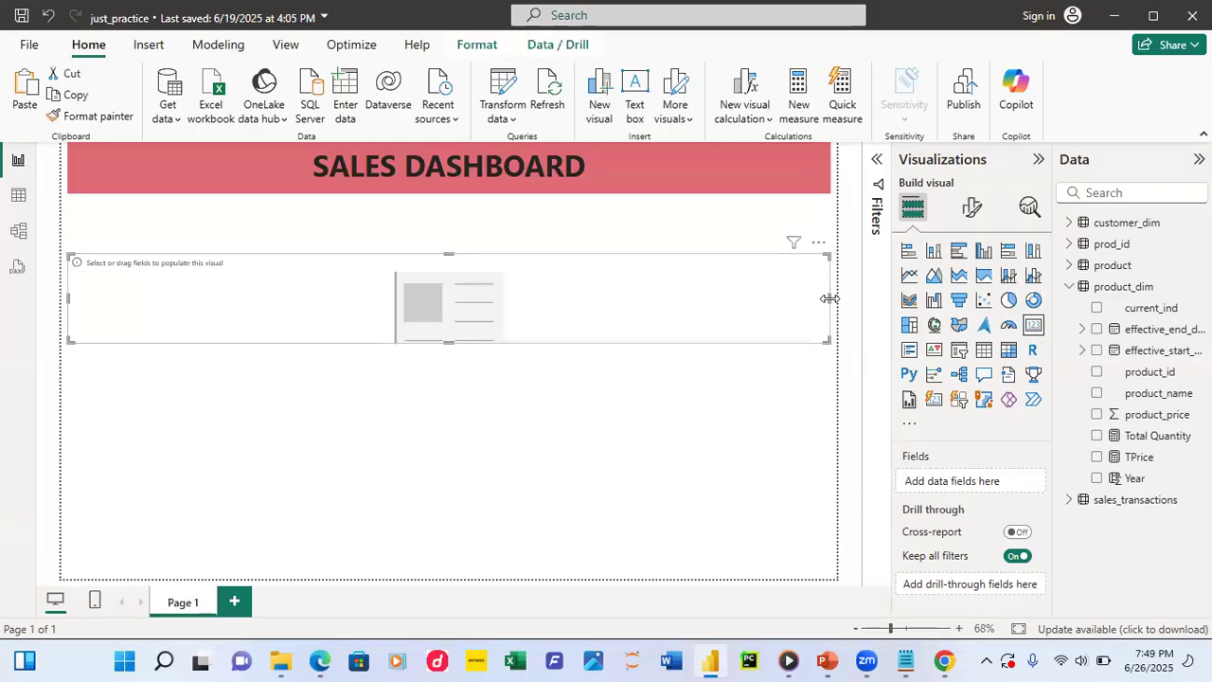
pyautogui.moveTo(830, 298); pyautogui.dragTo(212, 279)
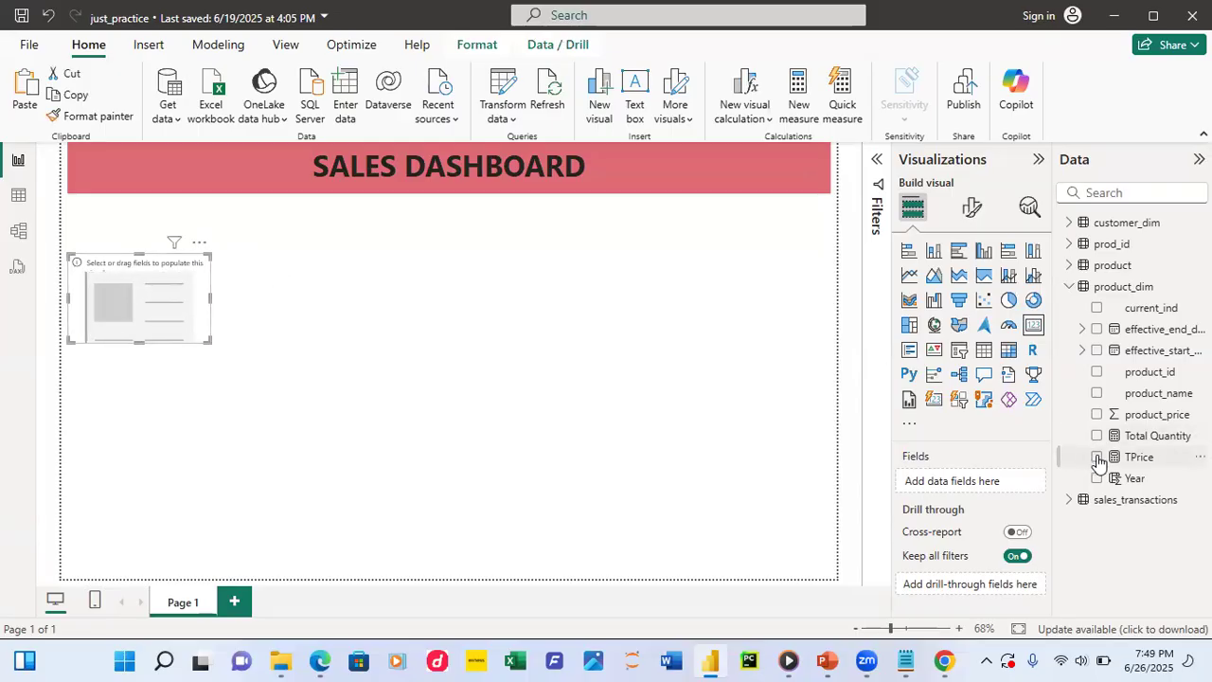
pyautogui.click(1098, 459)
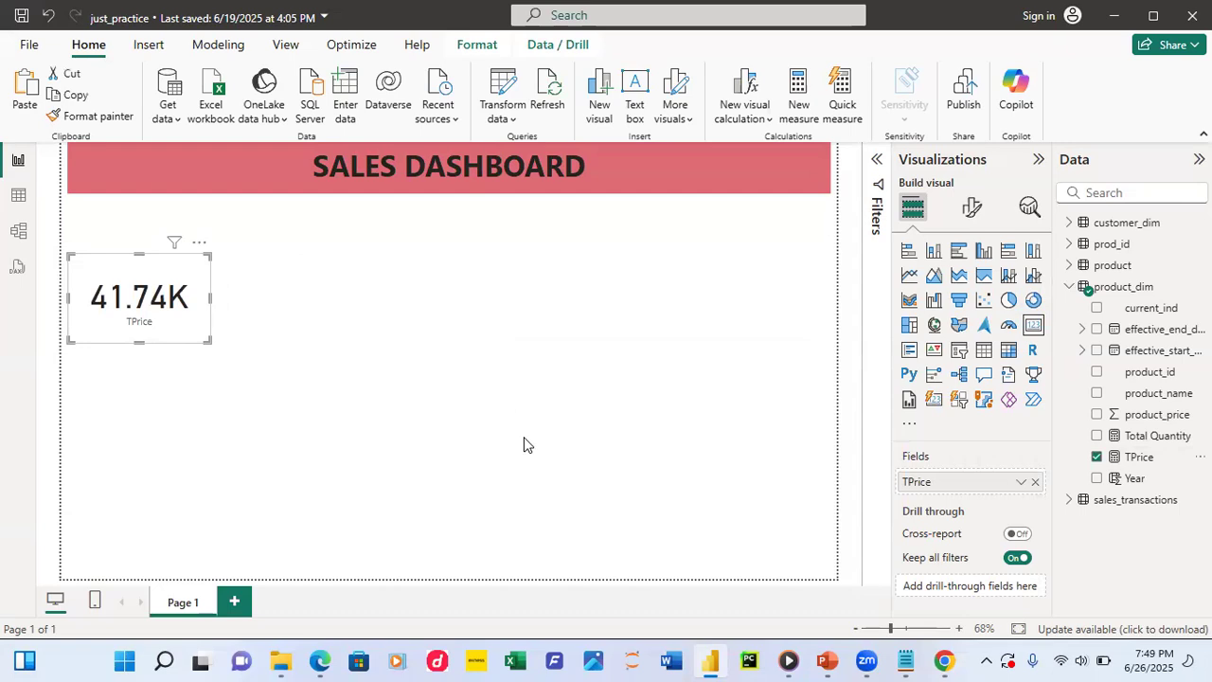
# - Paste a copy of the TPrice card beside the original and move the original up directly beneath the banner
pyautogui.hotkey('ctrl', 'v')
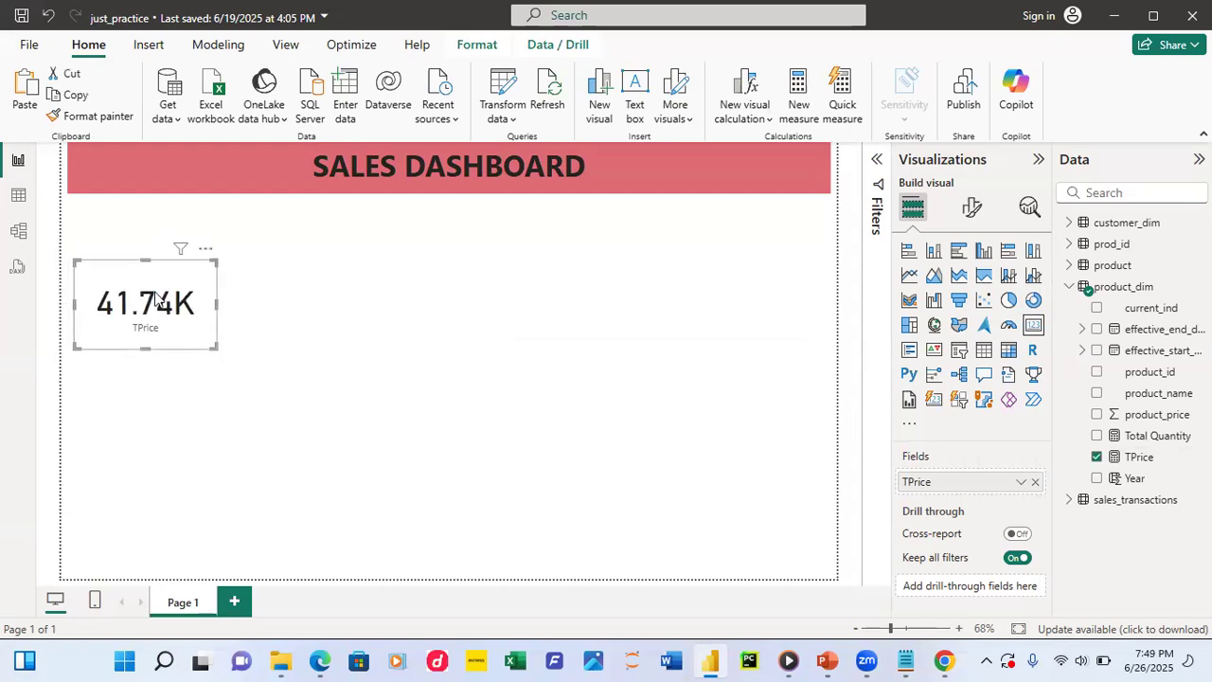
pyautogui.moveTo(156, 287); pyautogui.dragTo(328, 281)
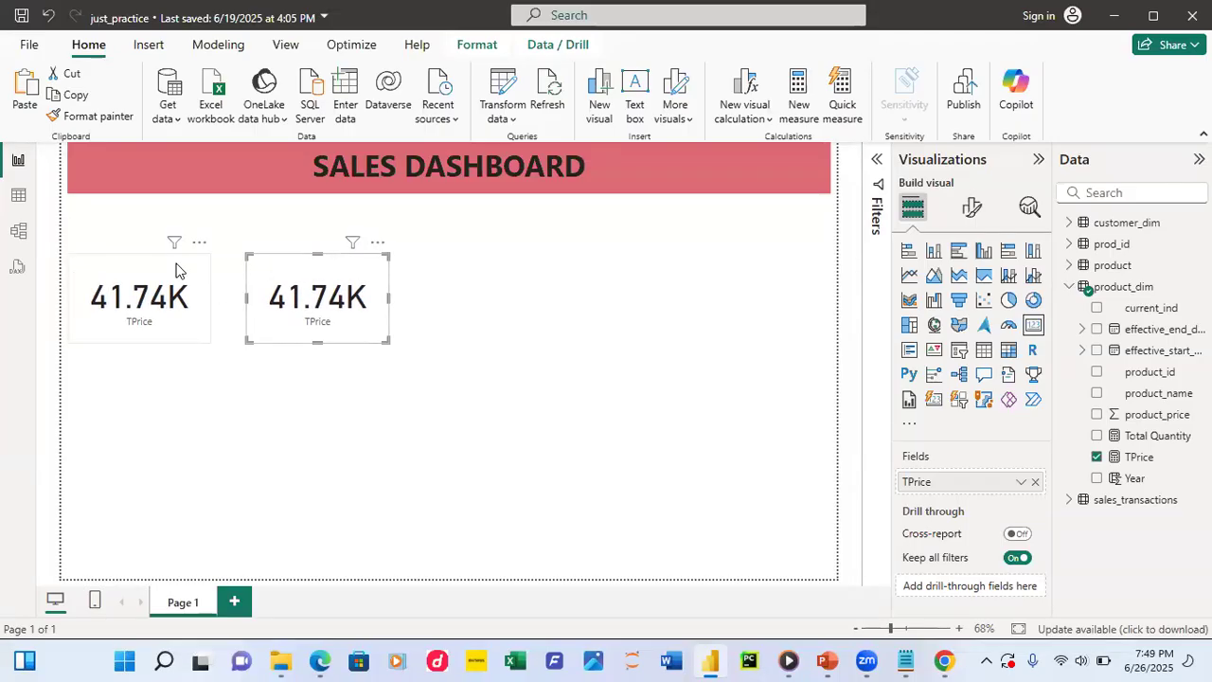
pyautogui.moveTo(153, 290); pyautogui.dragTo(149, 237)
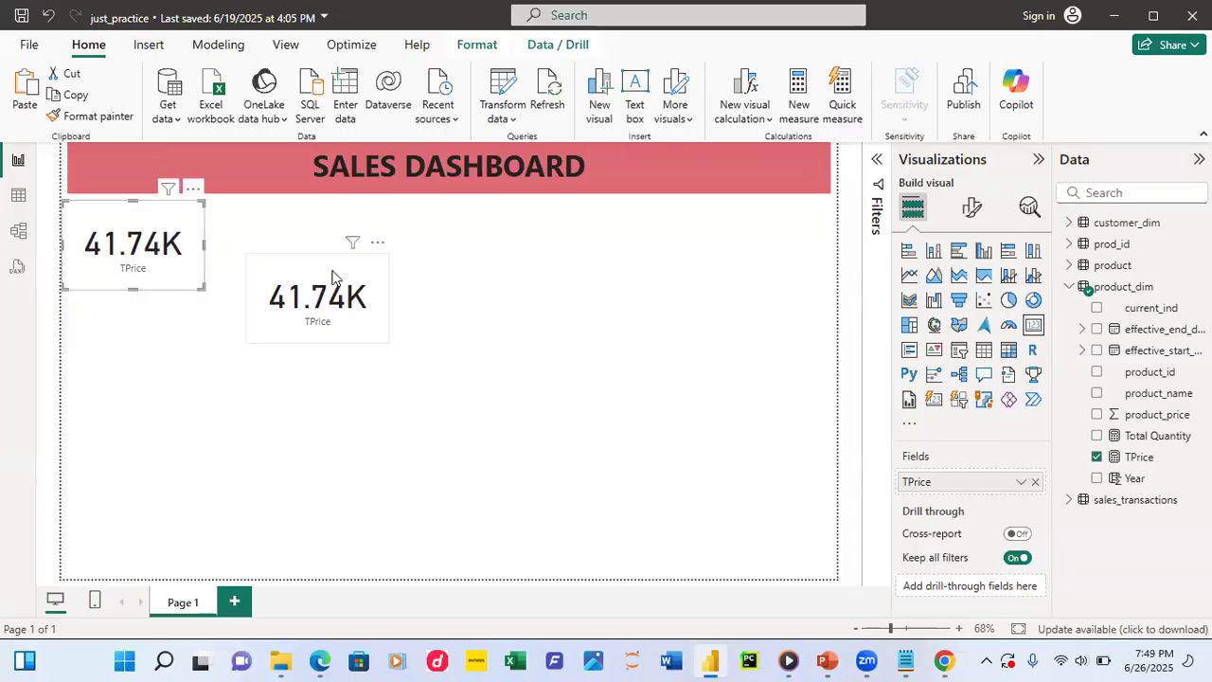
# - Move the copied card up level with the original and replace its TPrice field with the Total Quantity measure
pyautogui.moveTo(333, 275); pyautogui.dragTo(330, 228)
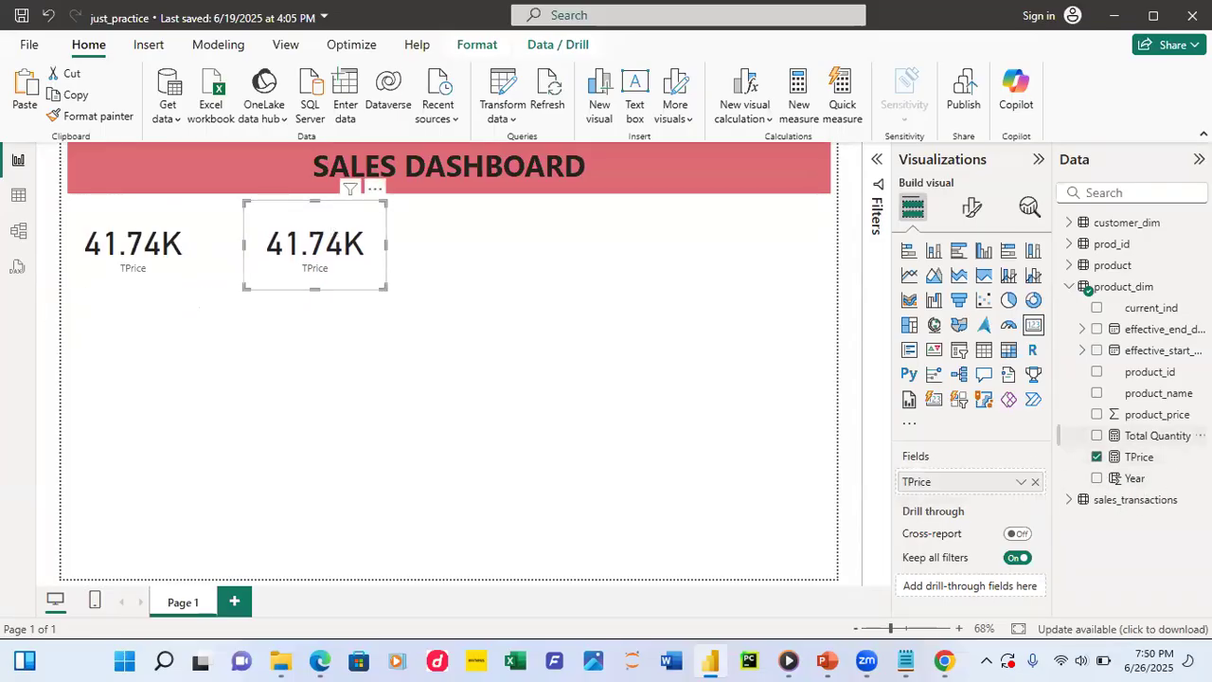
pyautogui.click(1096, 459)
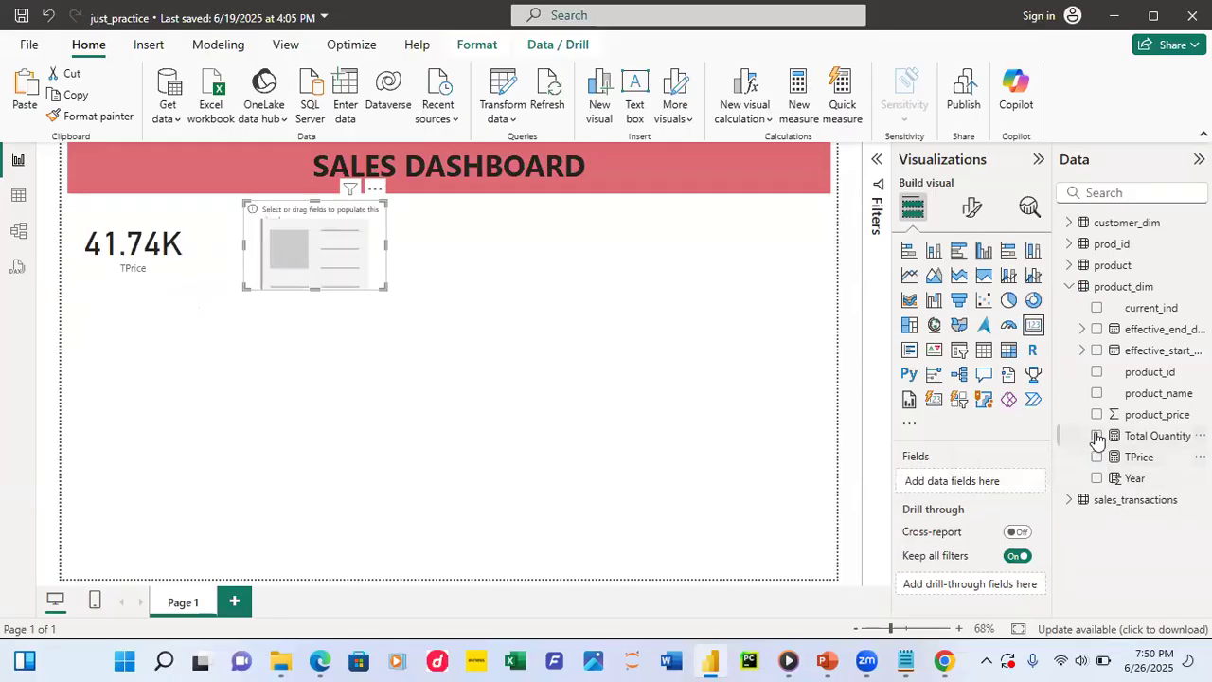
pyautogui.click(1096, 436)
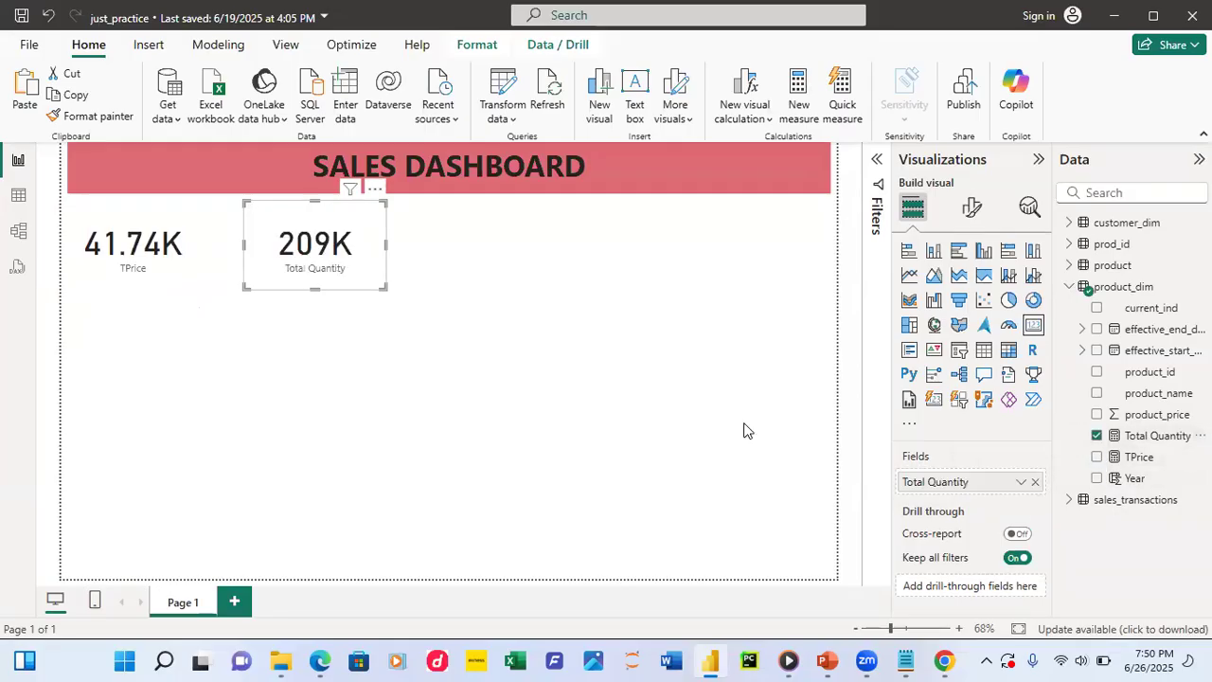
# - Make the callout value of the TPrice card bold
pyautogui.click(163, 227)
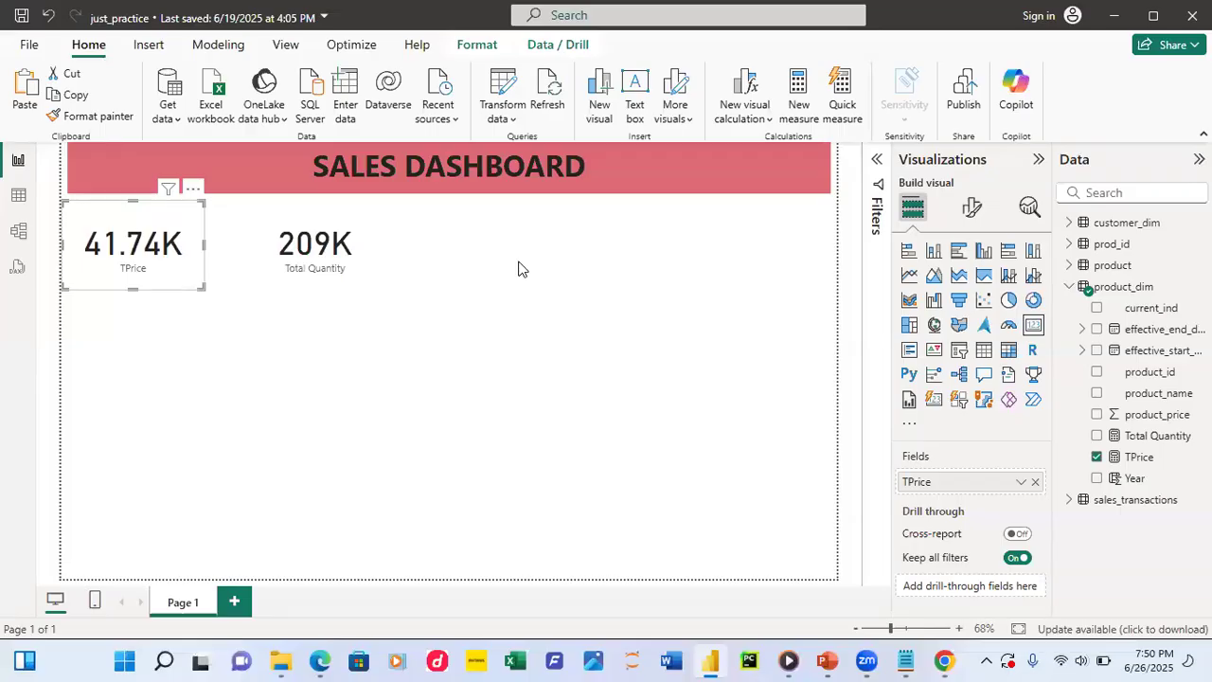
pyautogui.click(971, 209)
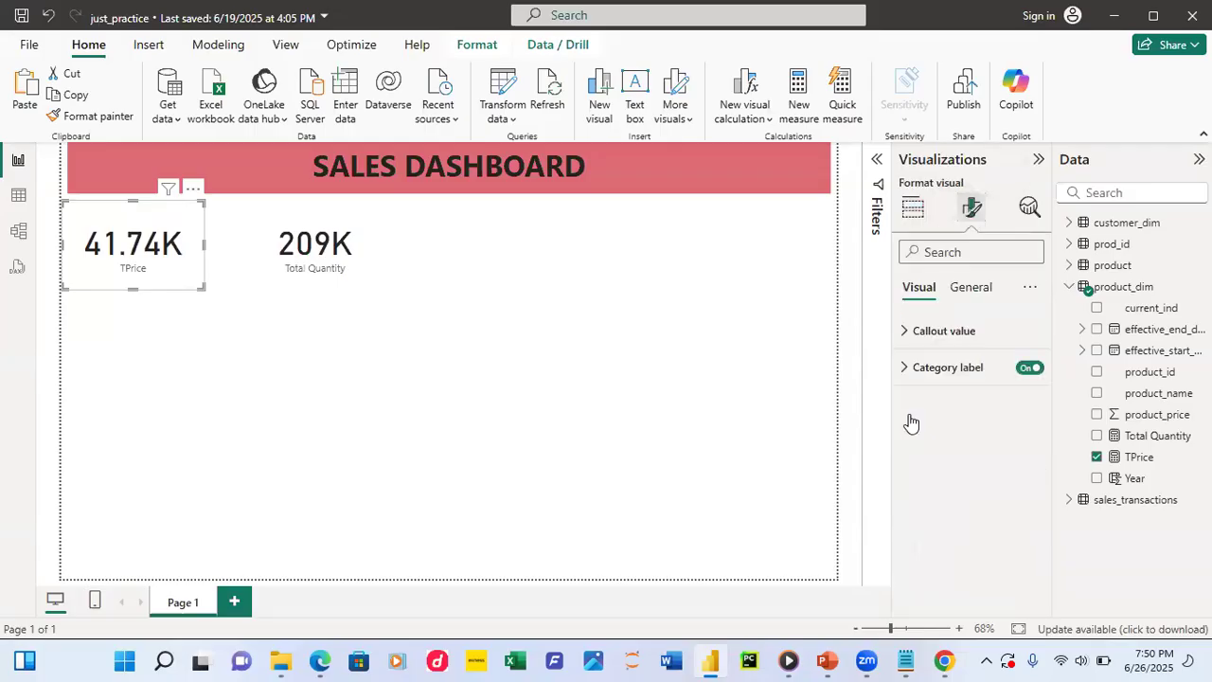
pyautogui.click(906, 334)
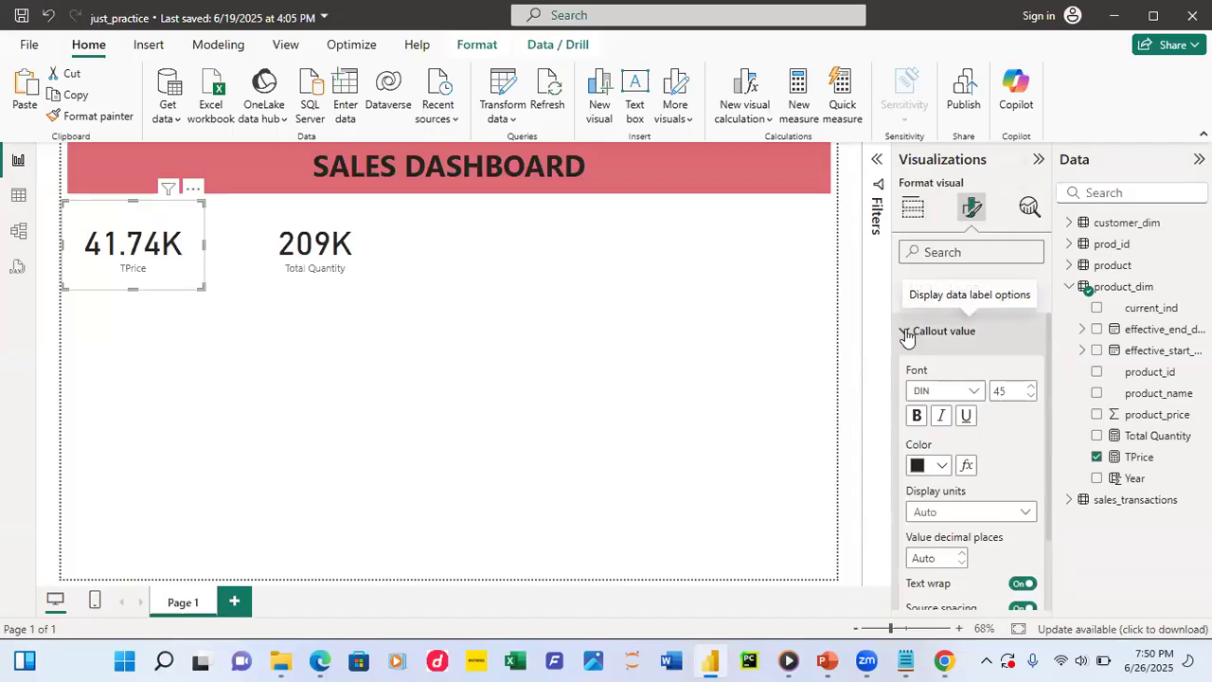
pyautogui.click(917, 417)
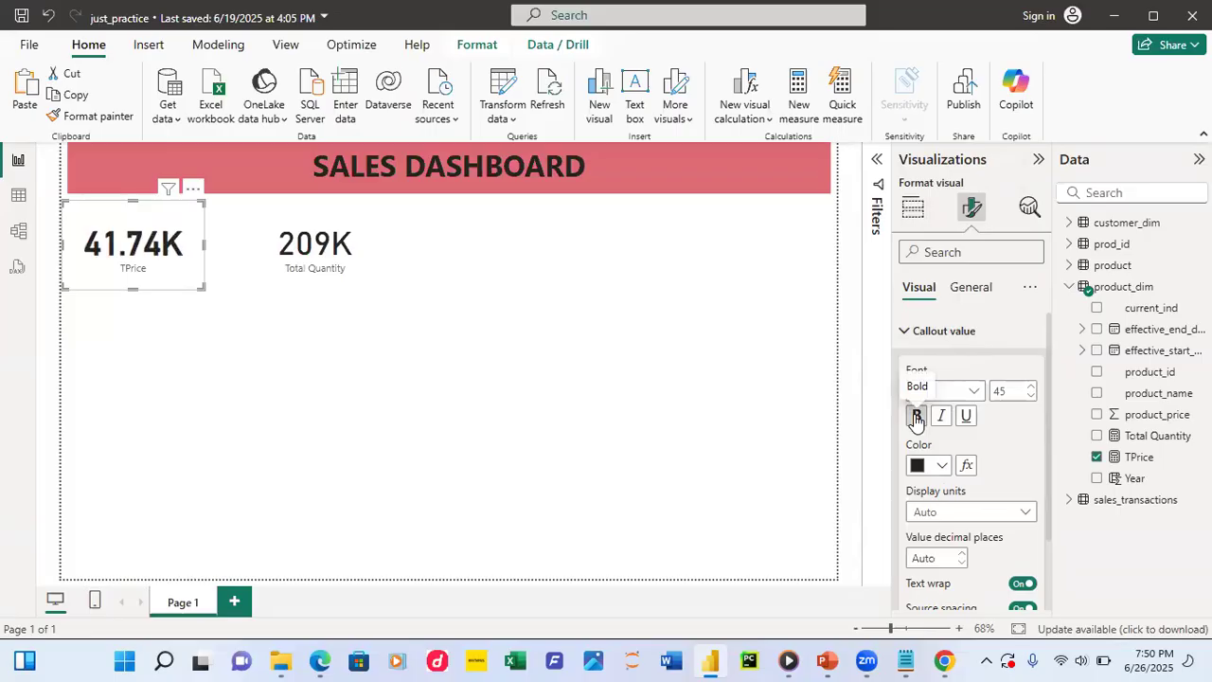
# - Turn on the TPrice card's title and set its text to "tOTAL pRICE"
pyautogui.click(981, 295)
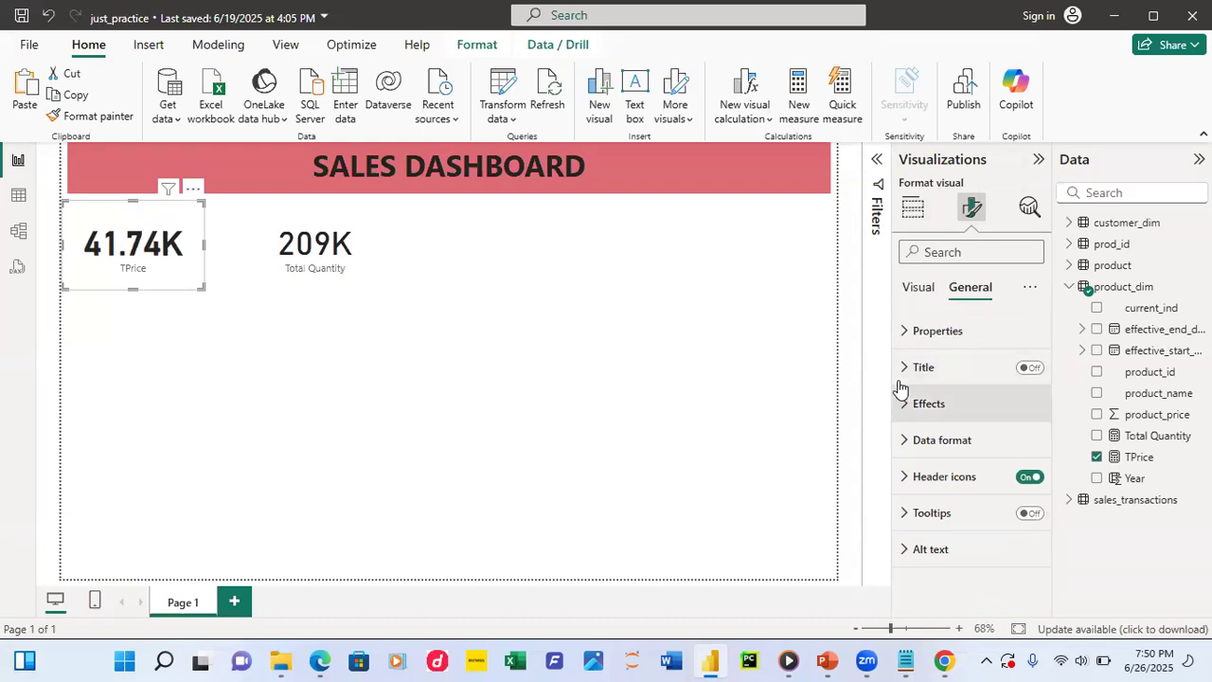
pyautogui.click(1029, 369)
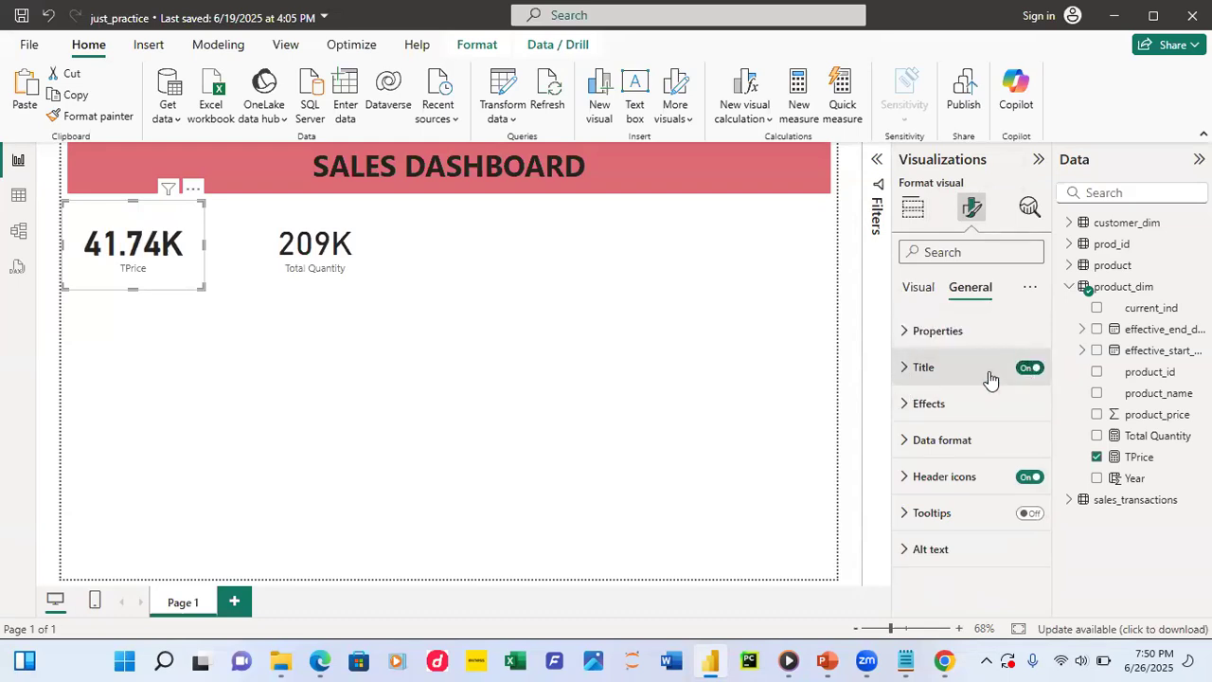
pyautogui.click(905, 373)
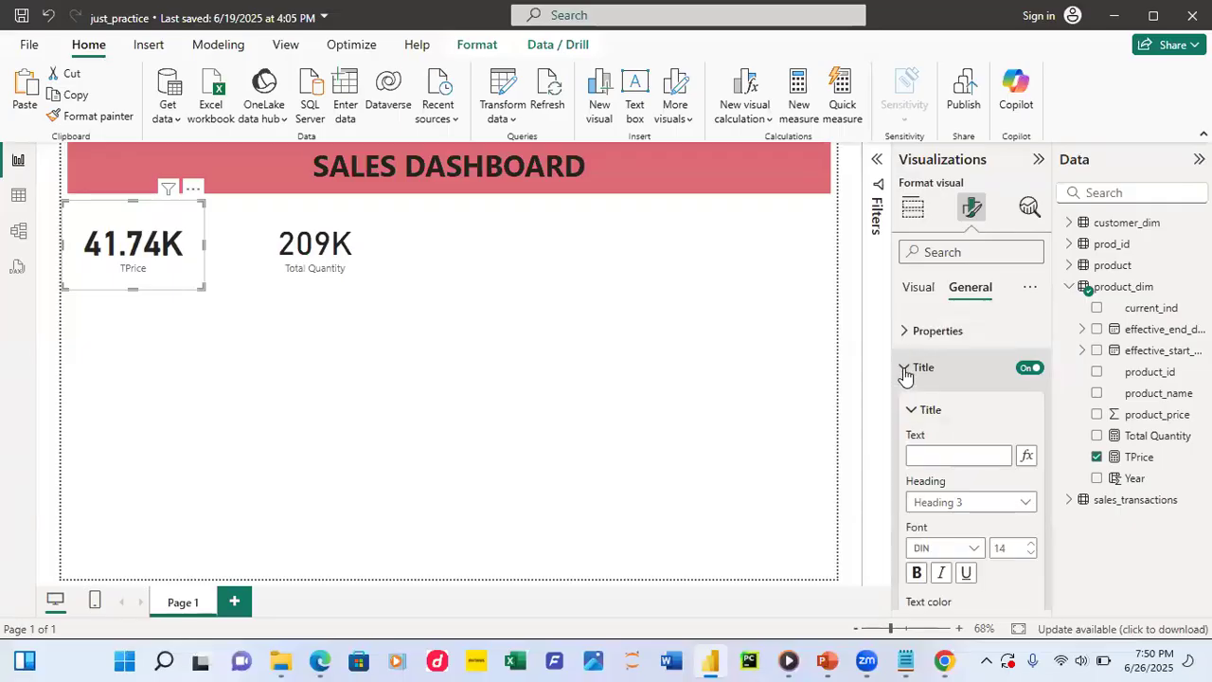
pyautogui.click(932, 454)
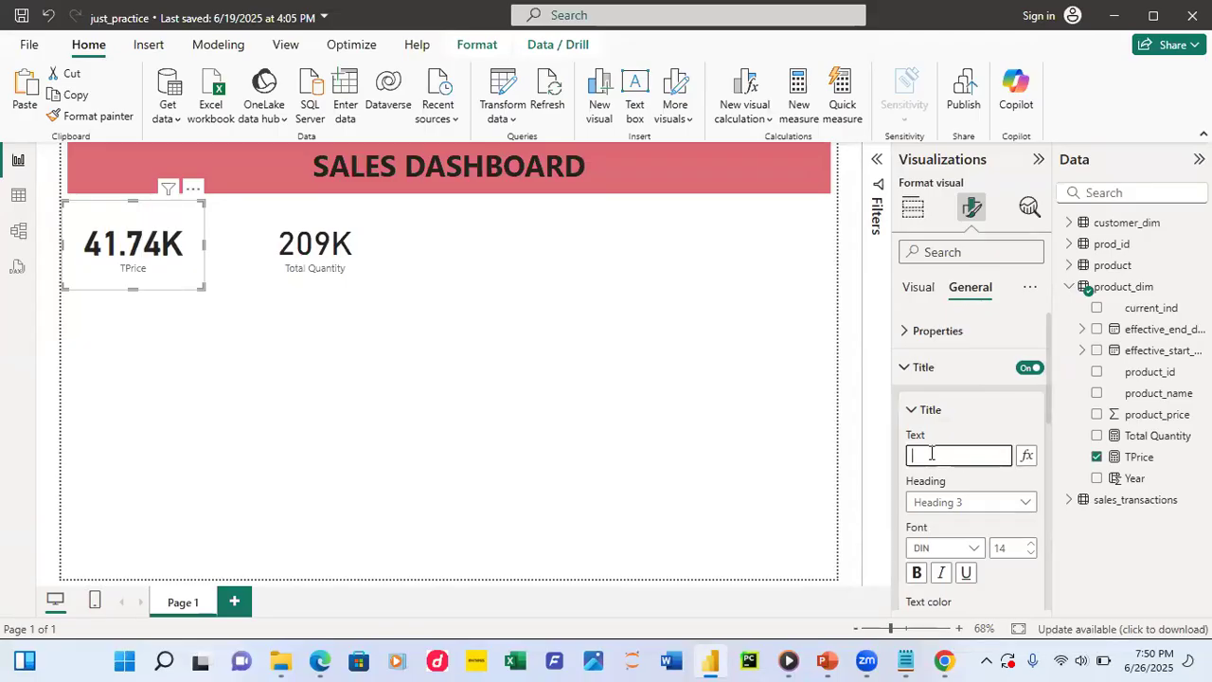
pyautogui.write('tO')
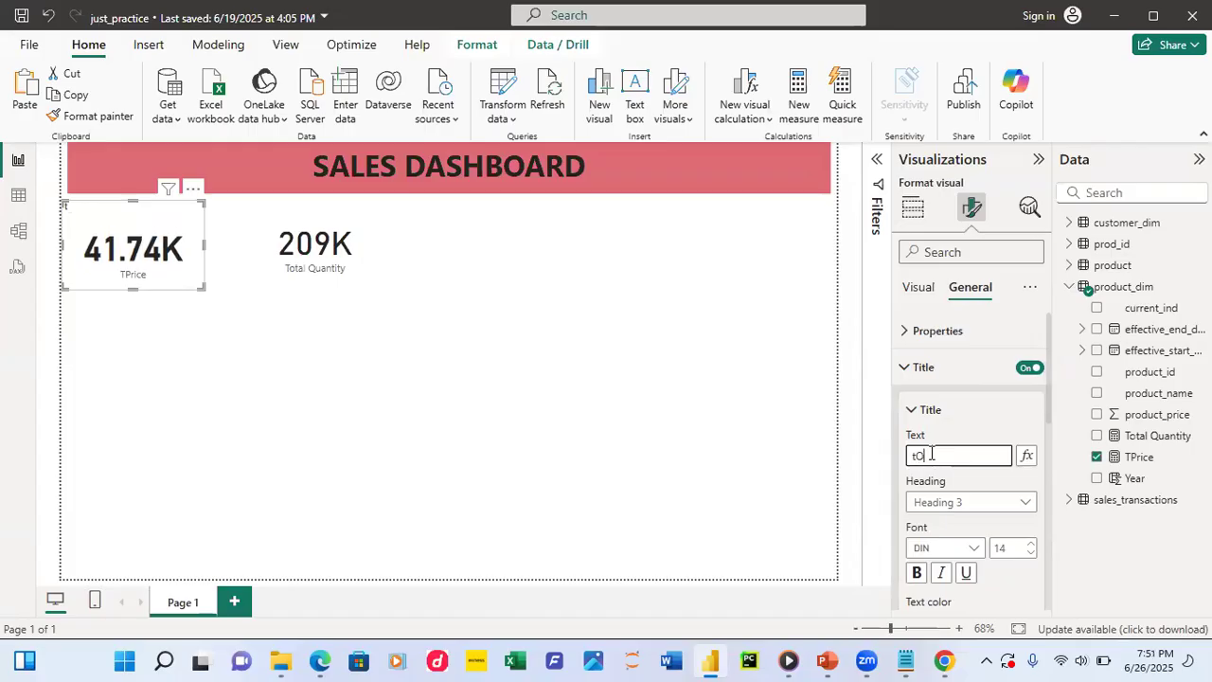
pyautogui.write('TAL pRICE')
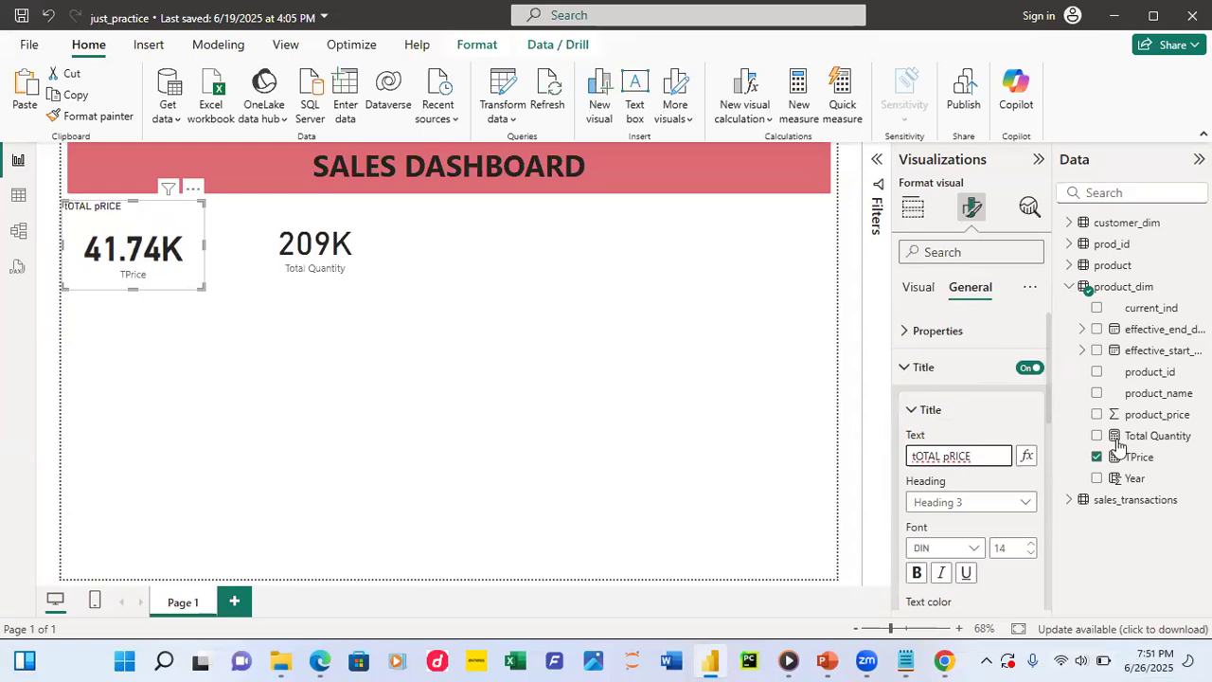
pyautogui.click(911, 410)
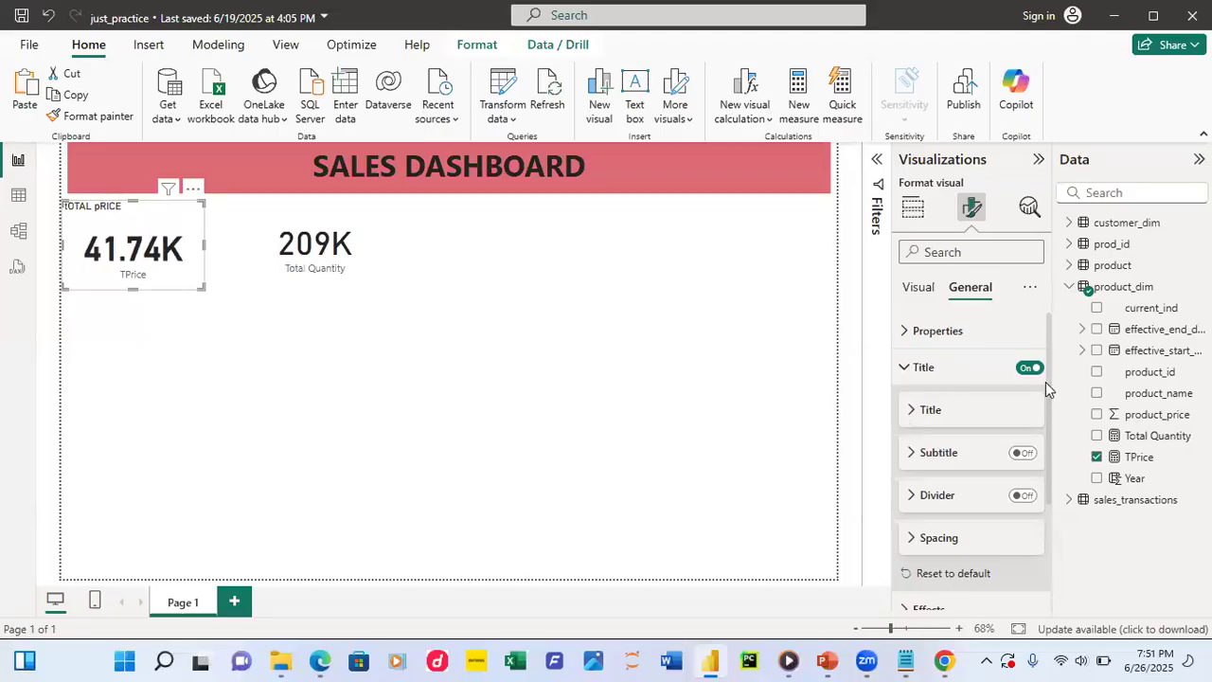
# - Set the TPrice card's background to a medium grey theme colour with no transparency
pyautogui.scroll(-1, 1045, 411)
pyautogui.scroll(1, 1056, 369)
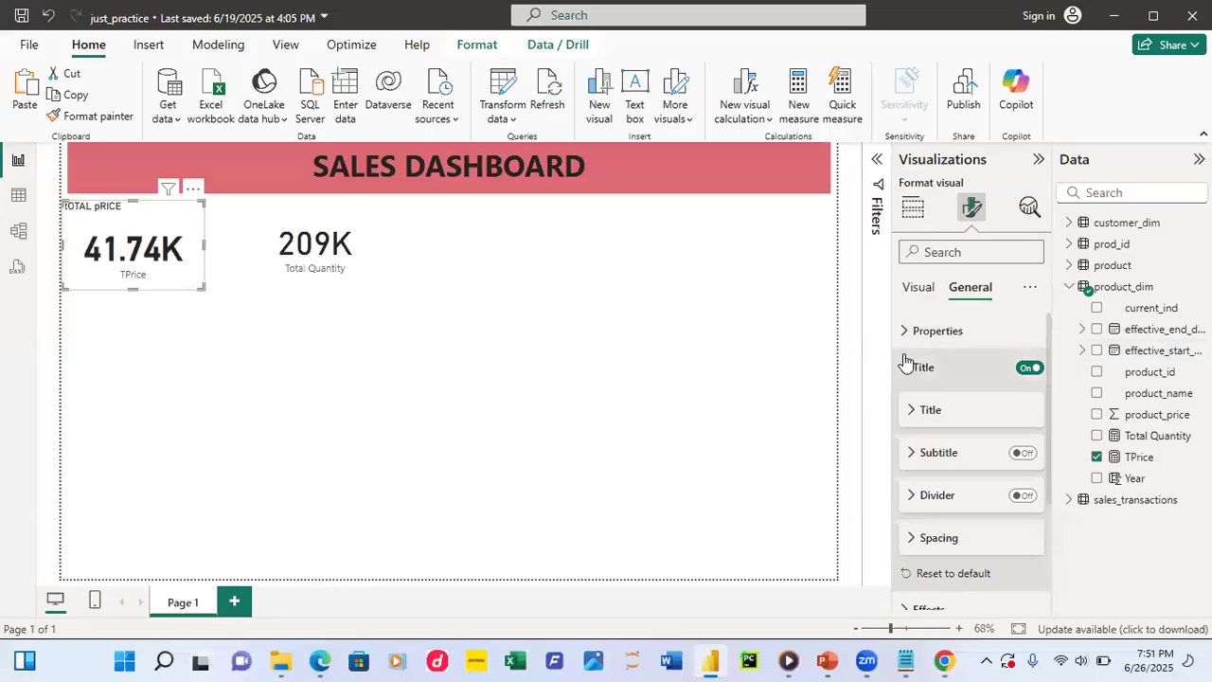
pyautogui.click(914, 289)
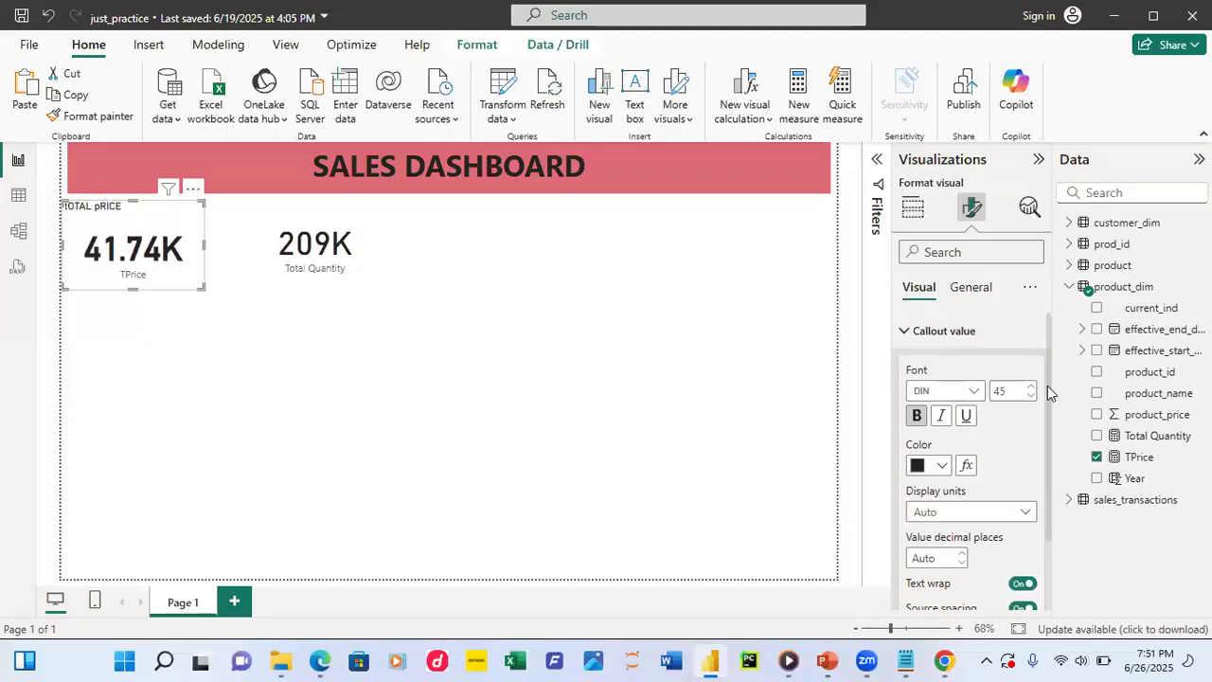
pyautogui.scroll(-2, 1047, 386)
pyautogui.scroll(2, 1044, 408)
pyautogui.click(971, 290)
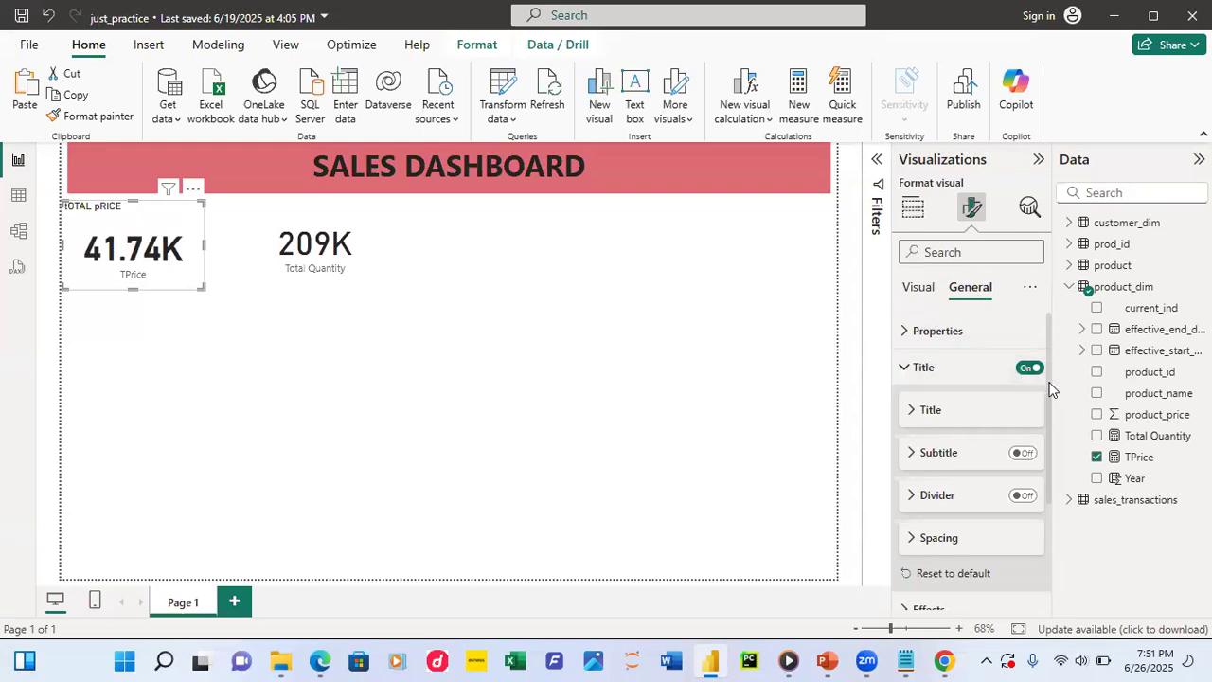
pyautogui.scroll(-3, 1042, 432)
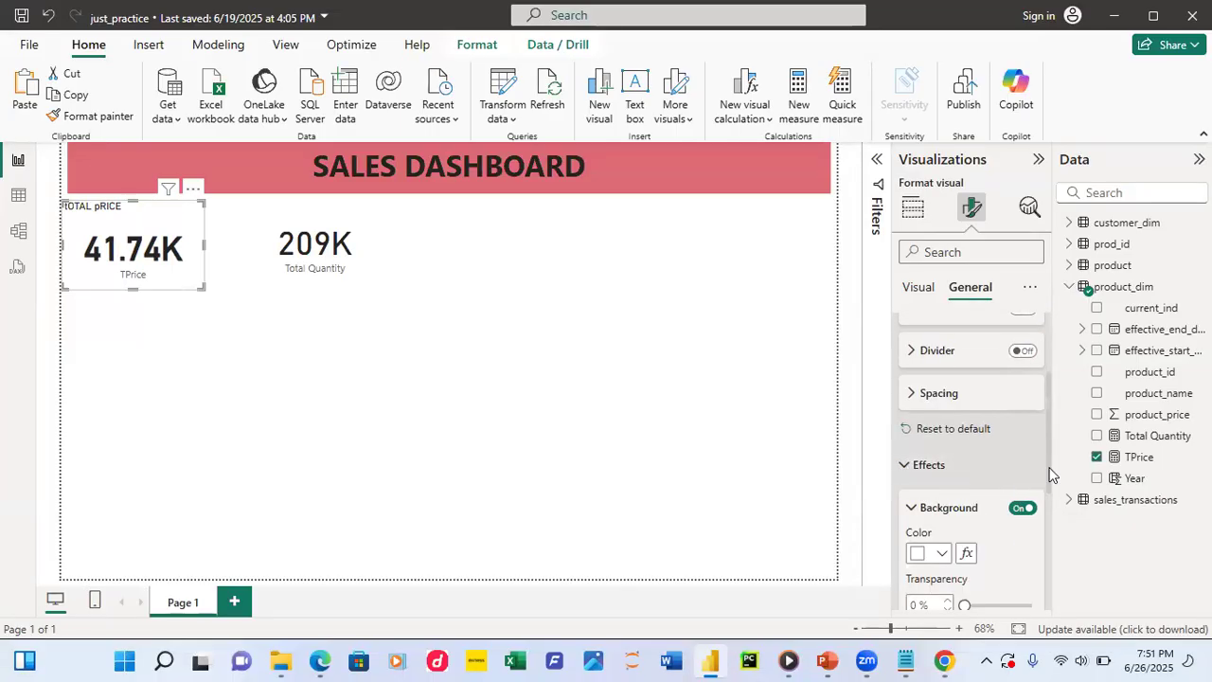
pyautogui.scroll(-2, 1041, 513)
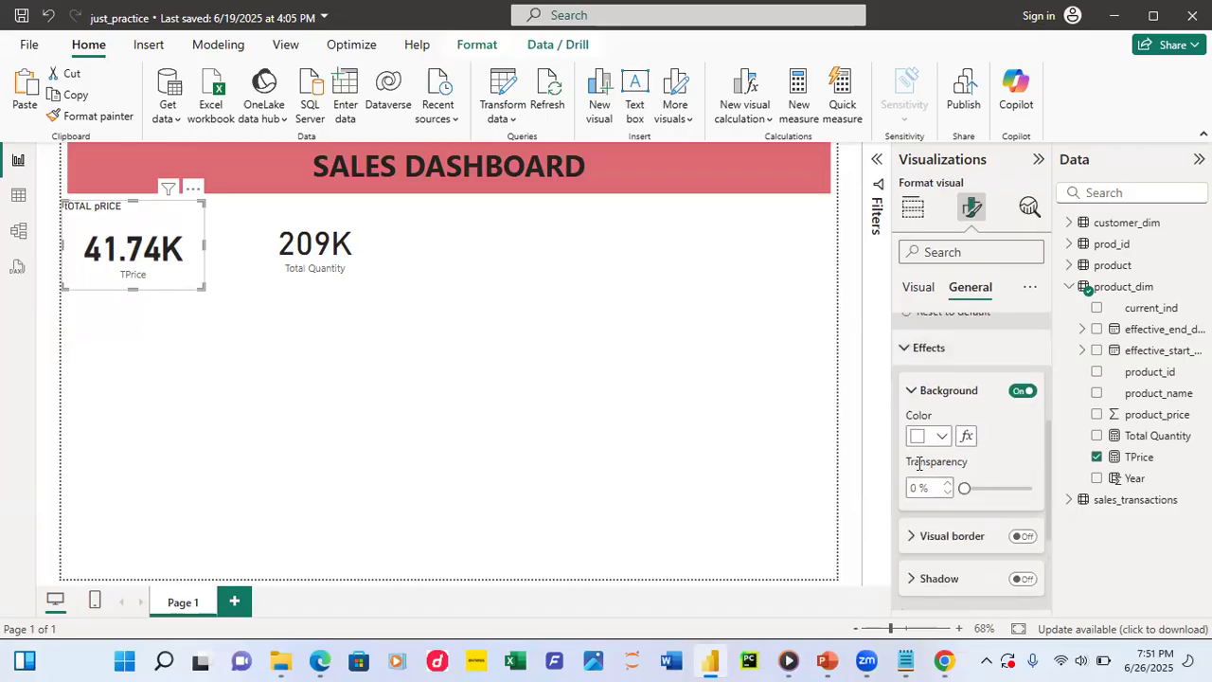
pyautogui.click(940, 437)
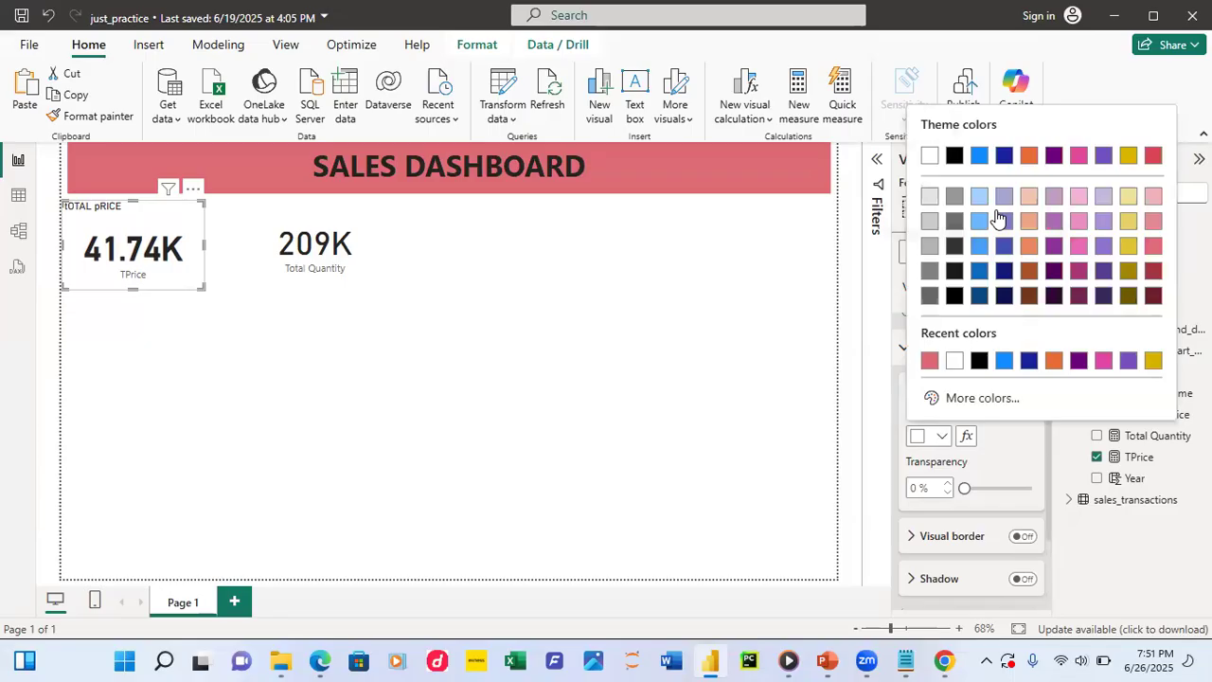
pyautogui.click(930, 245)
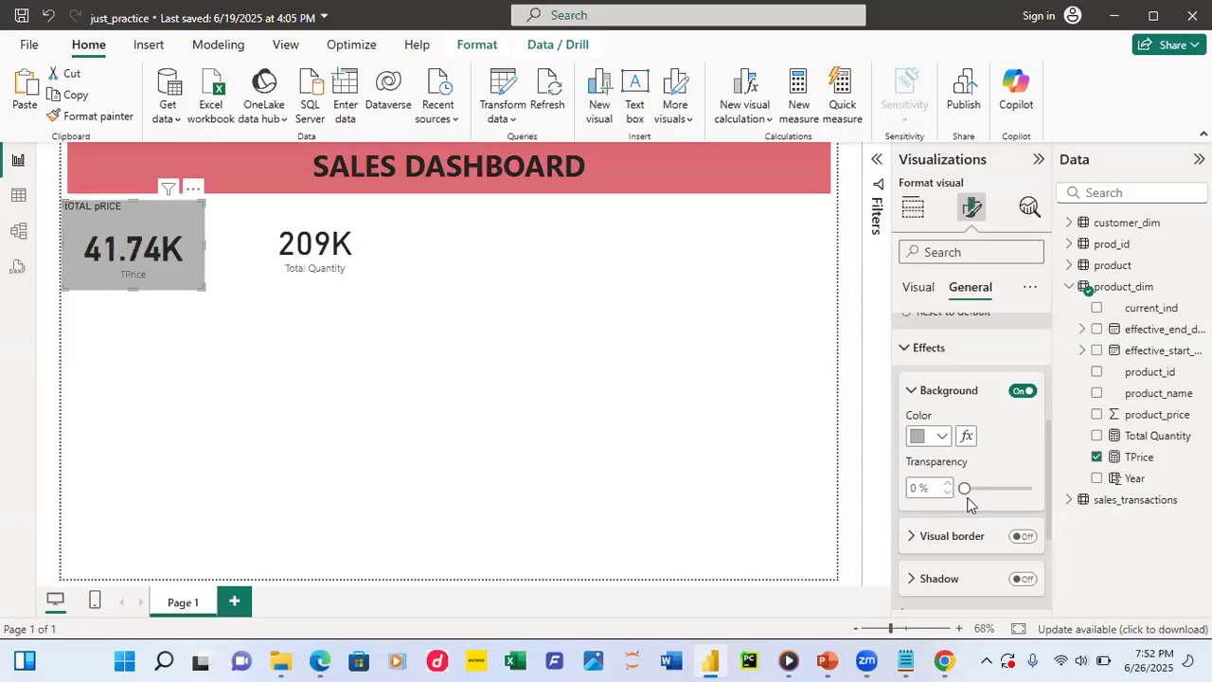
pyautogui.moveTo(963, 489); pyautogui.dragTo(997, 490)
pyautogui.moveTo(997, 489); pyautogui.dragTo(959, 489)
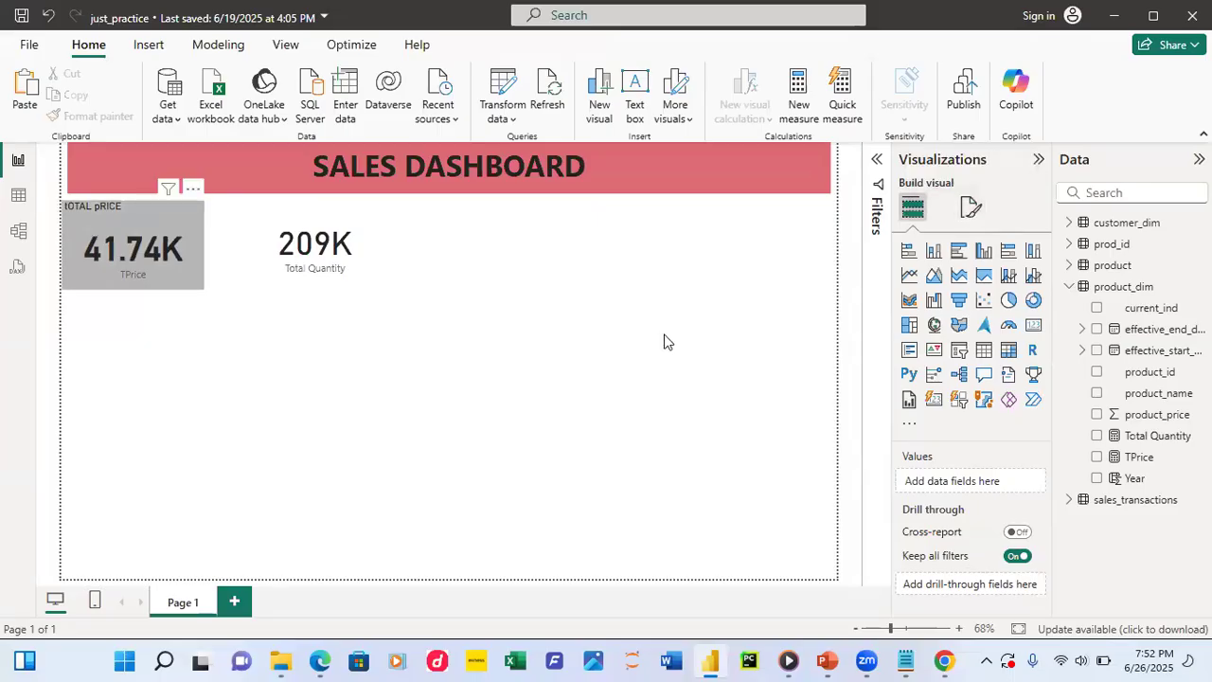
pyautogui.click(173, 221)
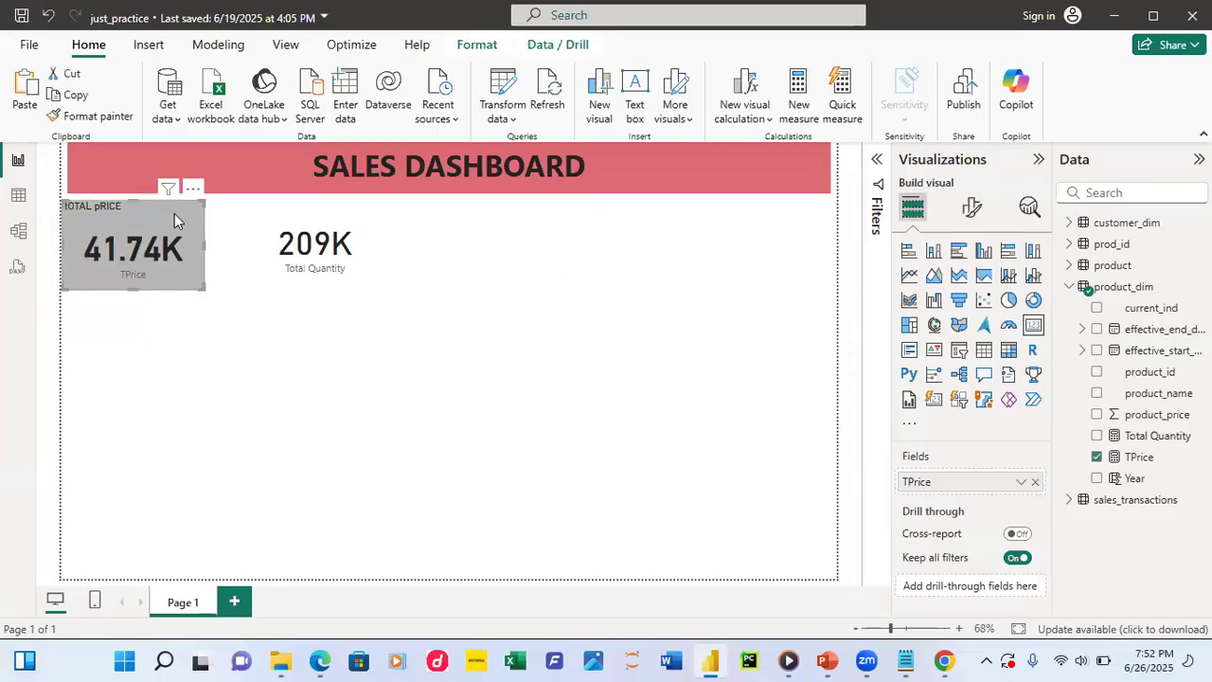
pyautogui.click(971, 212)
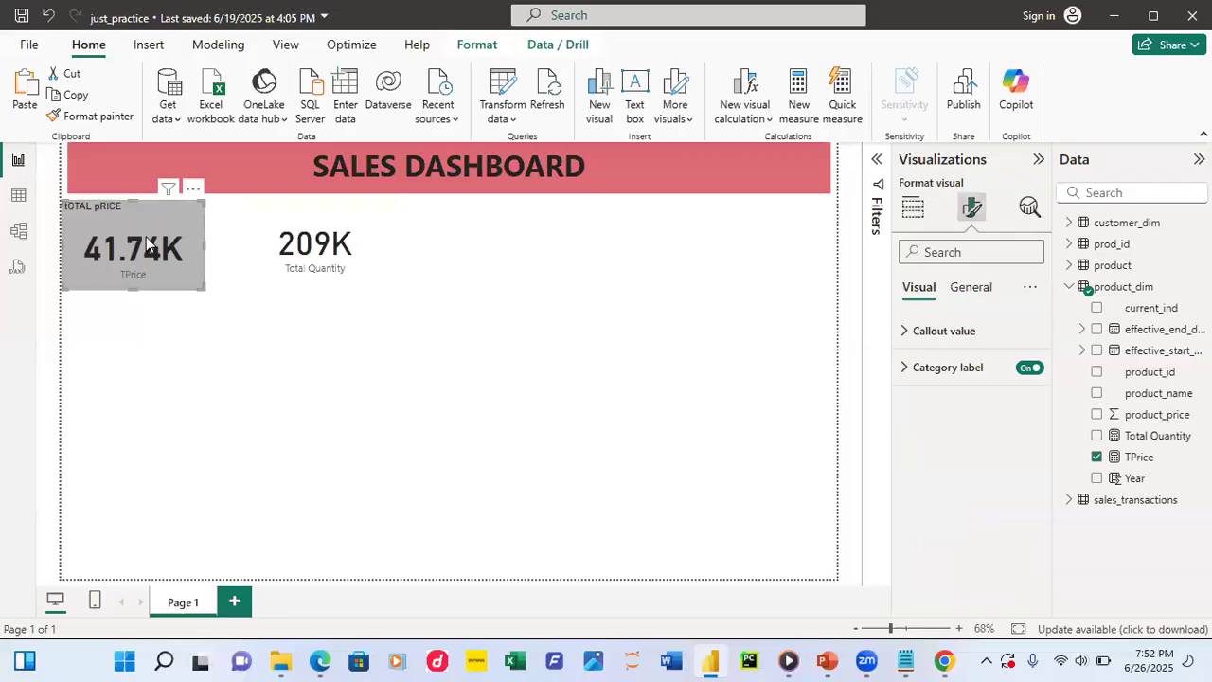
pyautogui.click(910, 214)
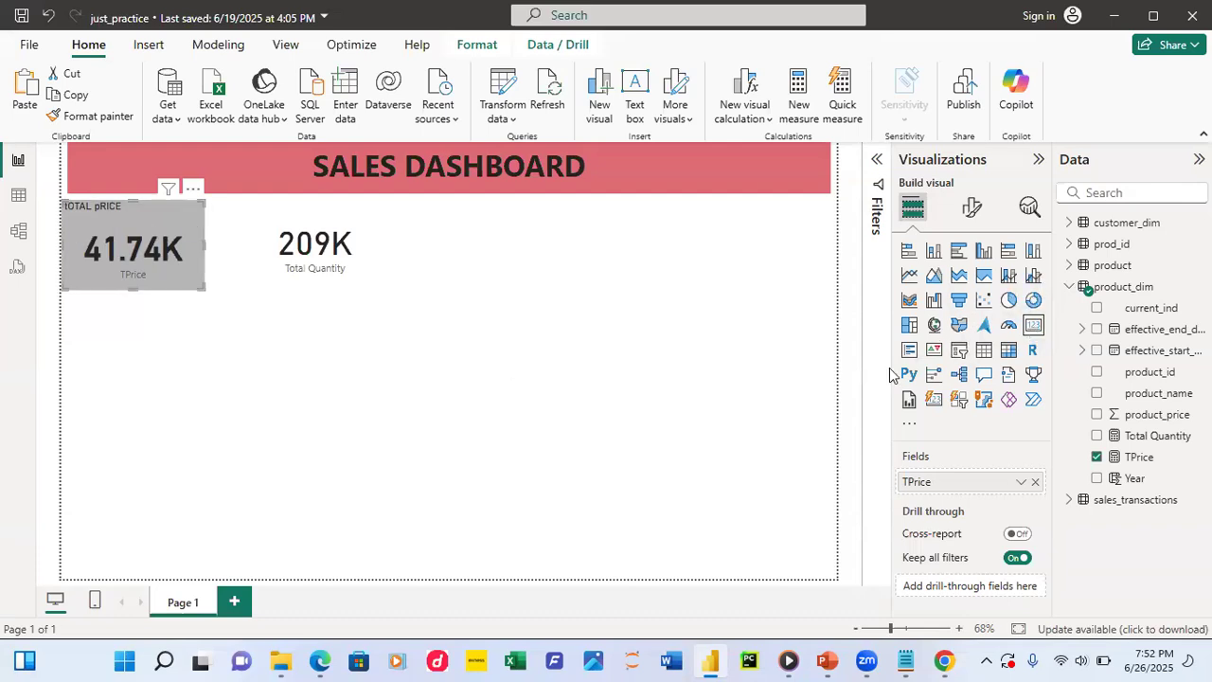
pyautogui.click(1007, 356)
pyautogui.click(428, 346)
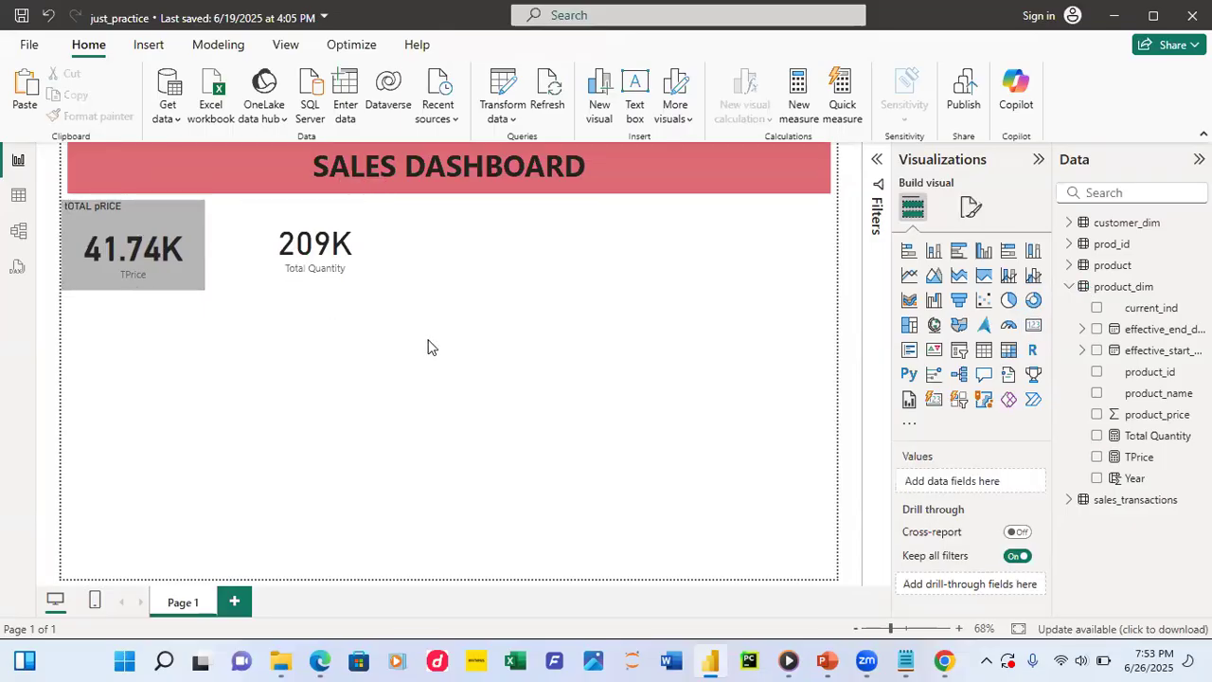
# - Copy the TPrice card's formatting onto the Total Quantity card with the Format painter
pyautogui.click(146, 213)
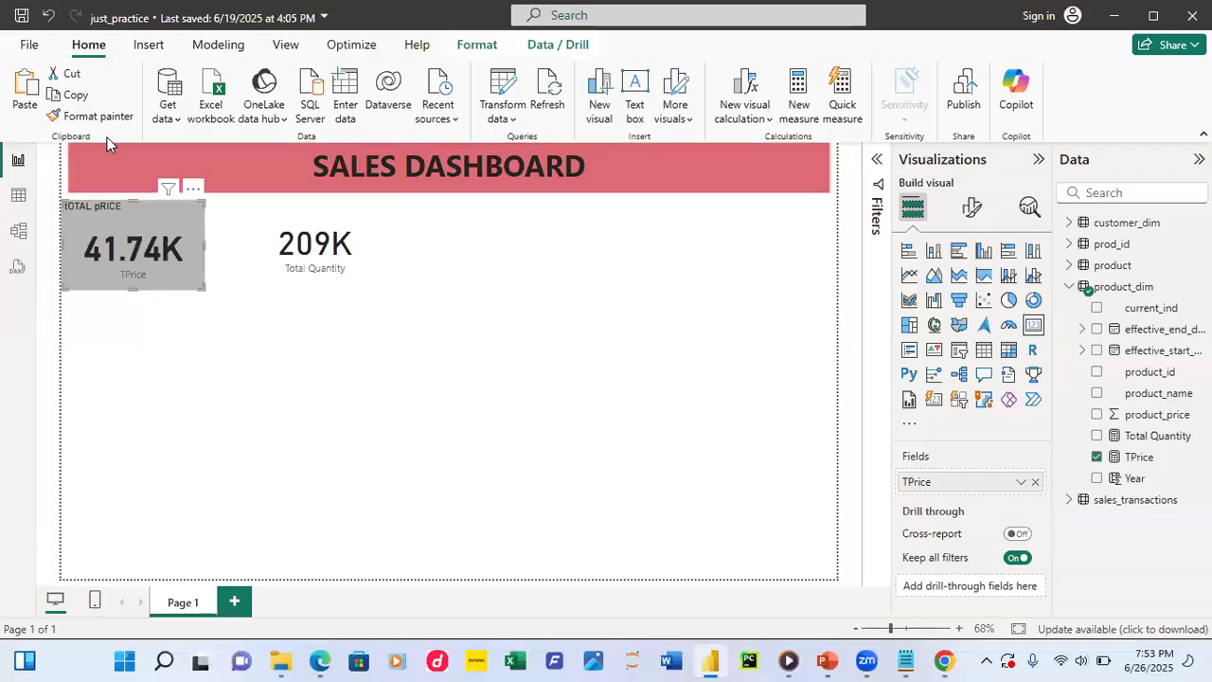
pyautogui.click(94, 116)
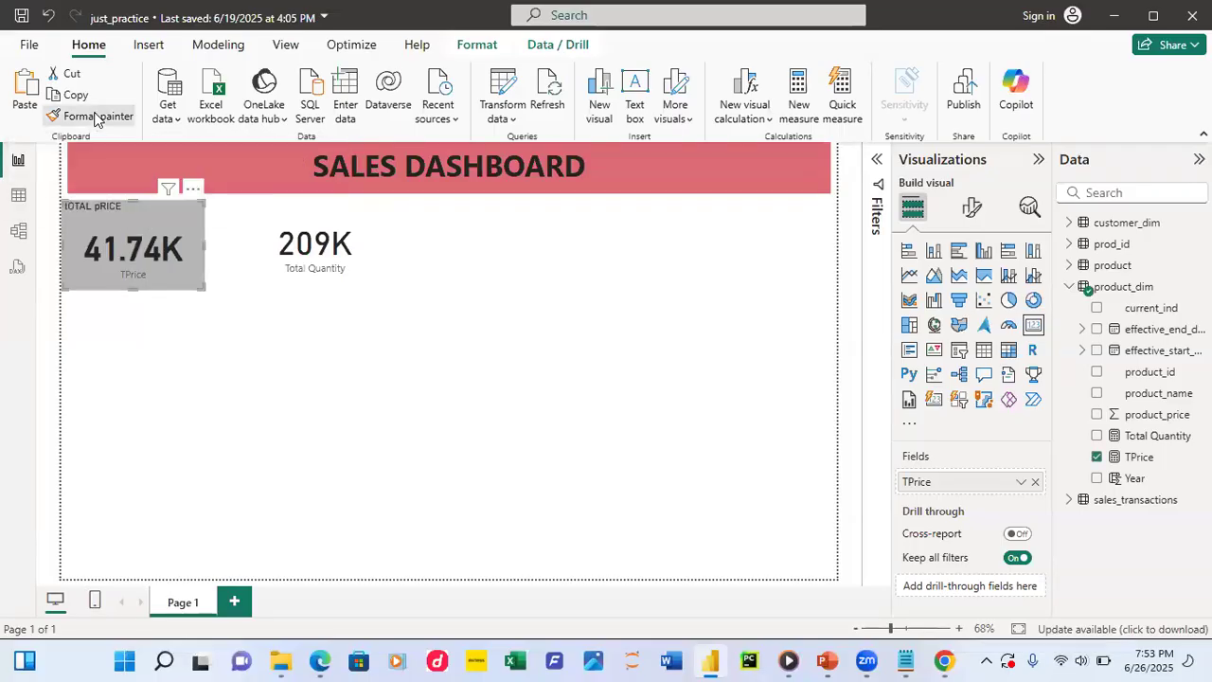
pyautogui.click(297, 229)
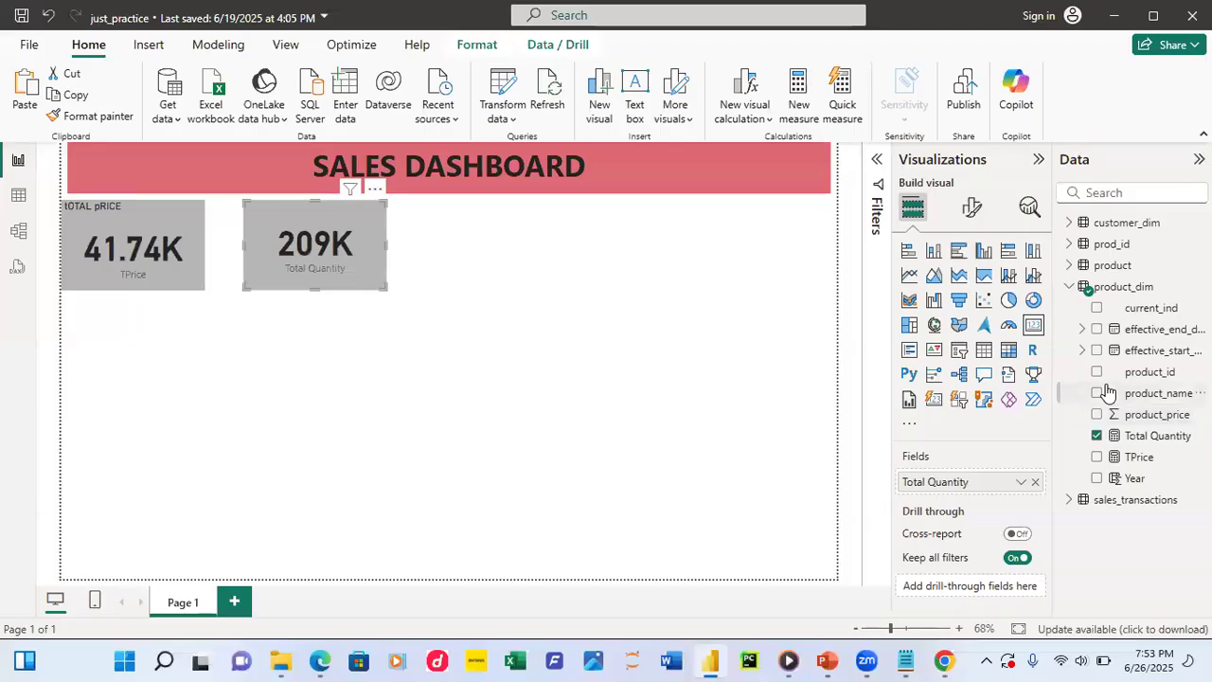
# - Look through the fields of the customer_dim, sales_transactions, product and product_dim tables
pyautogui.click(1069, 287)
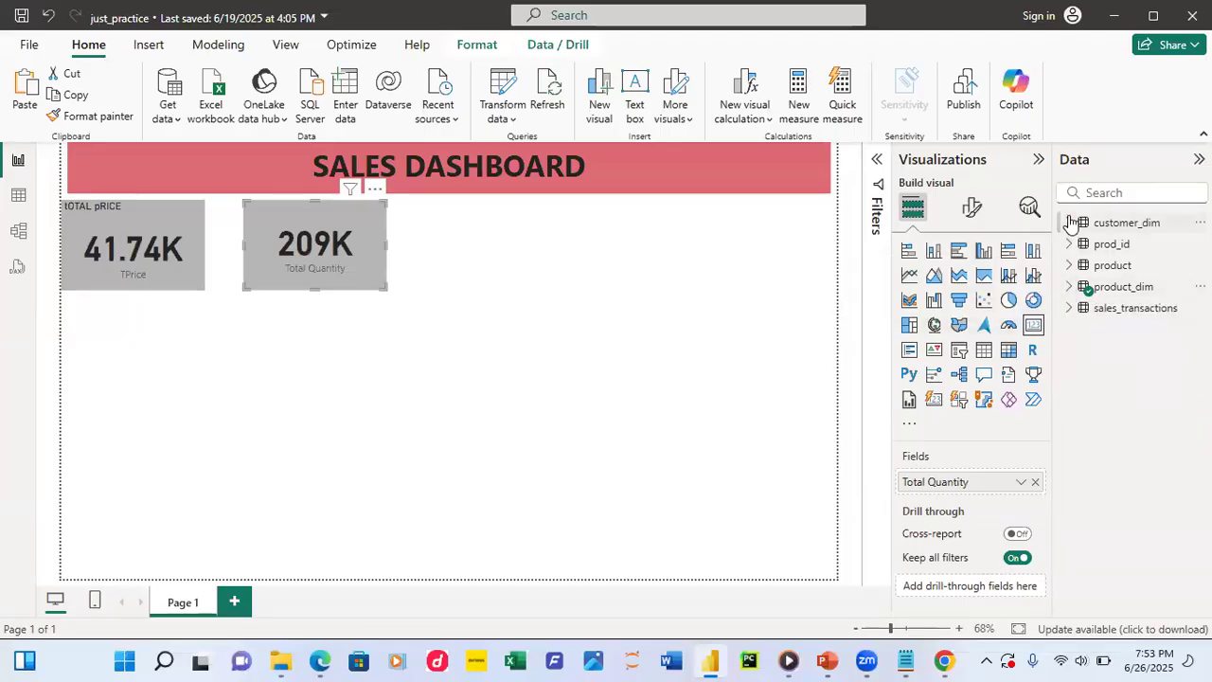
pyautogui.click(1070, 223)
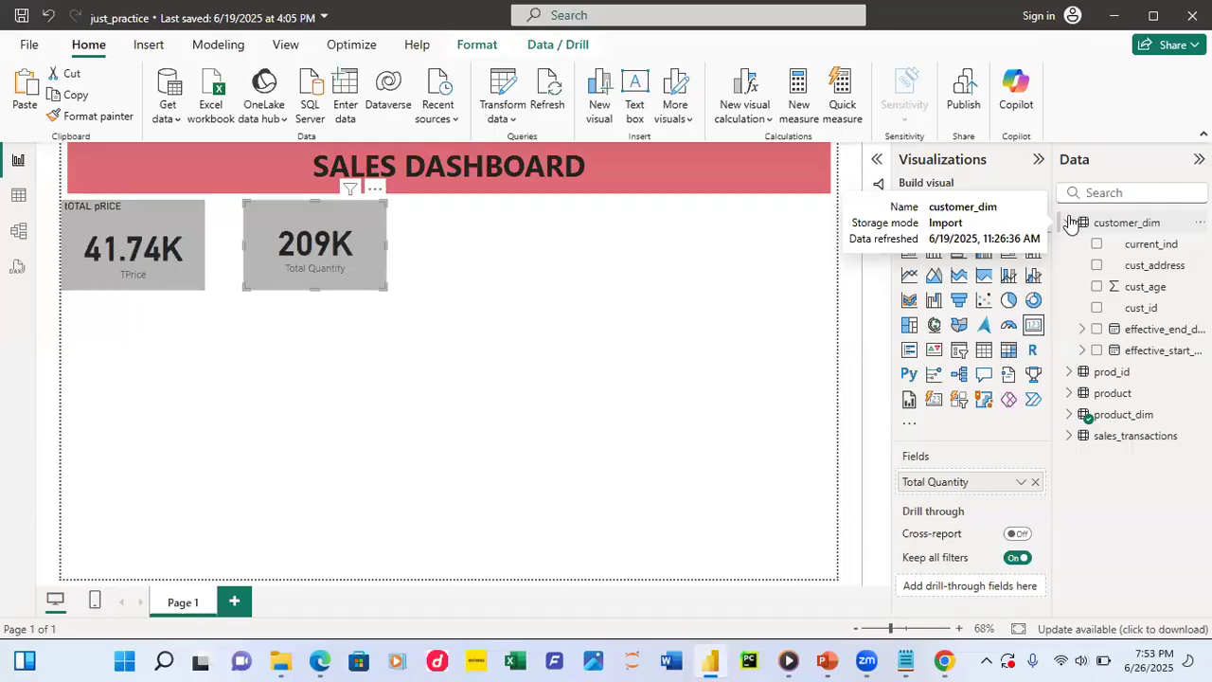
pyautogui.click(1070, 223)
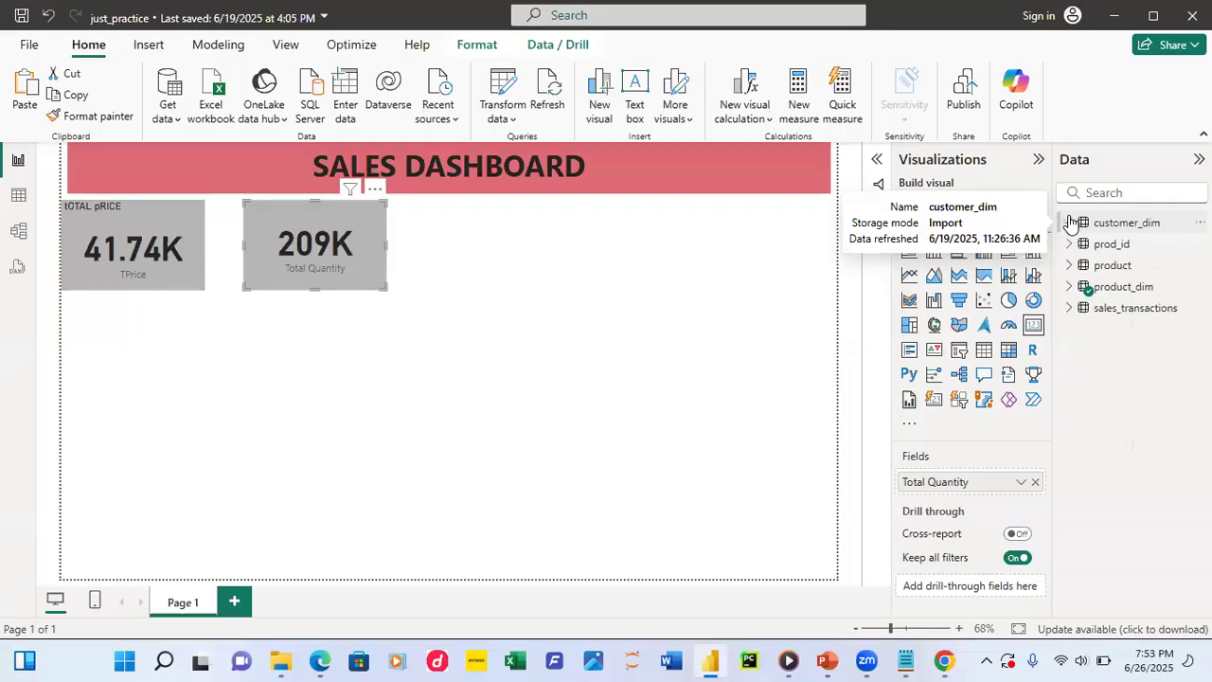
pyautogui.click(1070, 310)
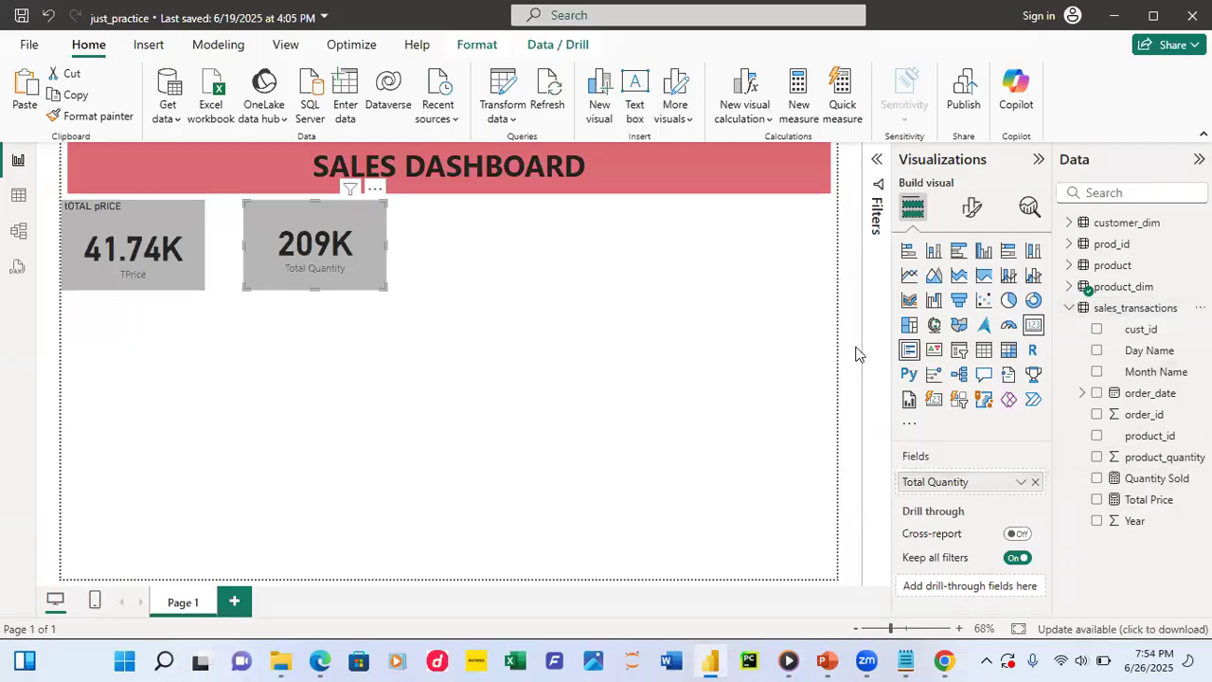
pyautogui.click(1070, 309)
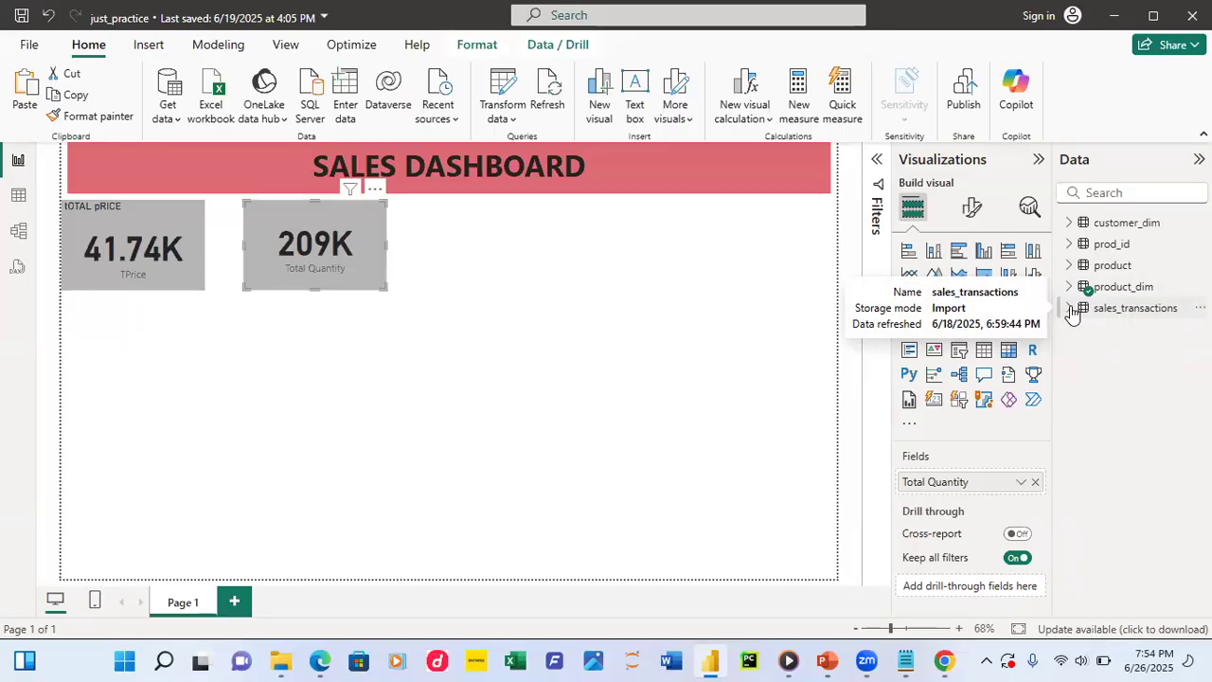
pyautogui.click(1070, 266)
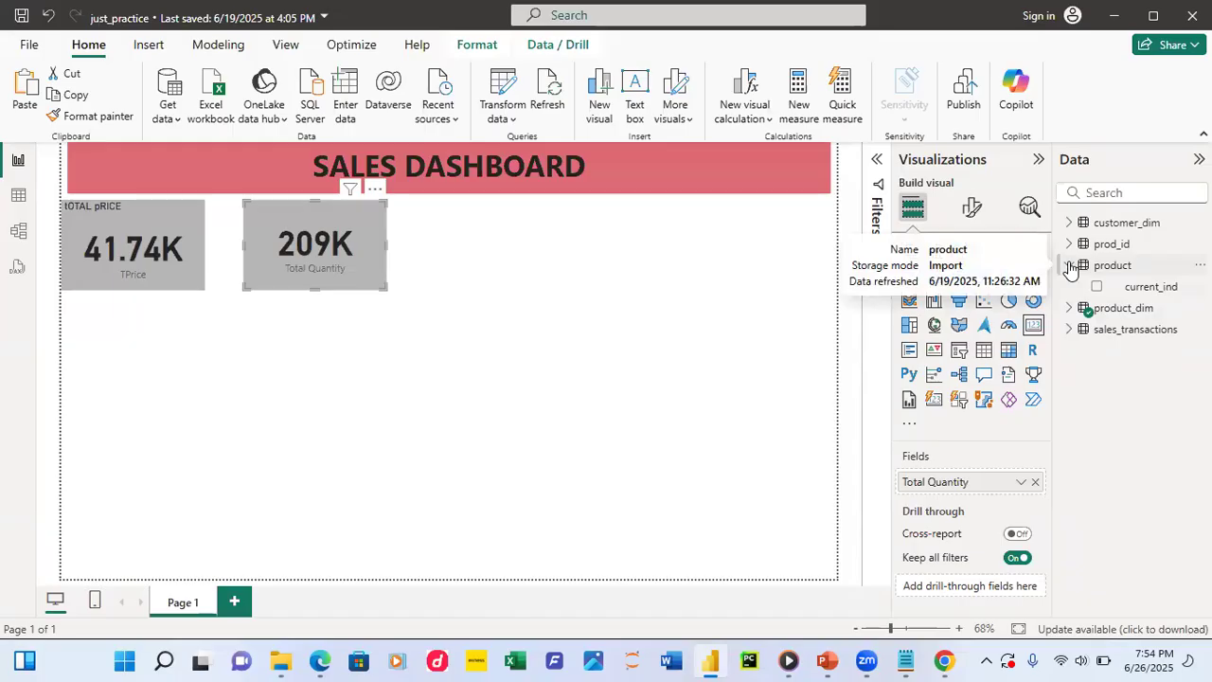
pyautogui.click(1070, 266)
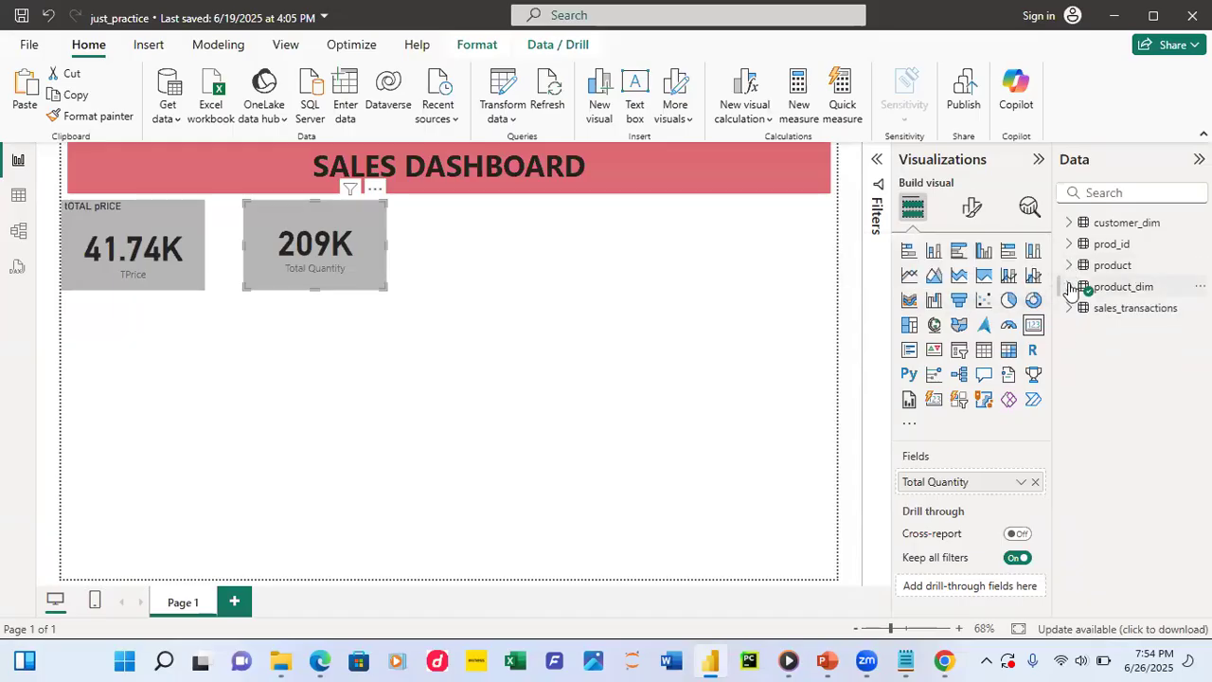
pyautogui.click(1070, 288)
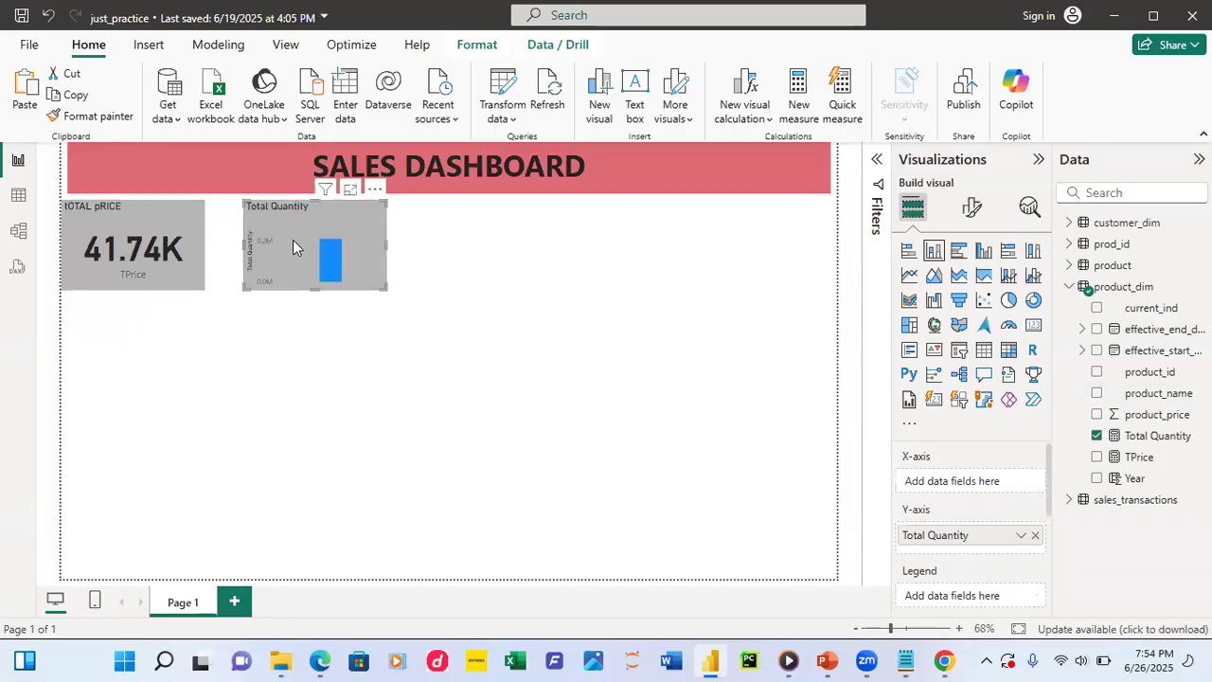
# - Turn the Total Quantity chart back into a card and deselect it
pyautogui.click(1032, 326)
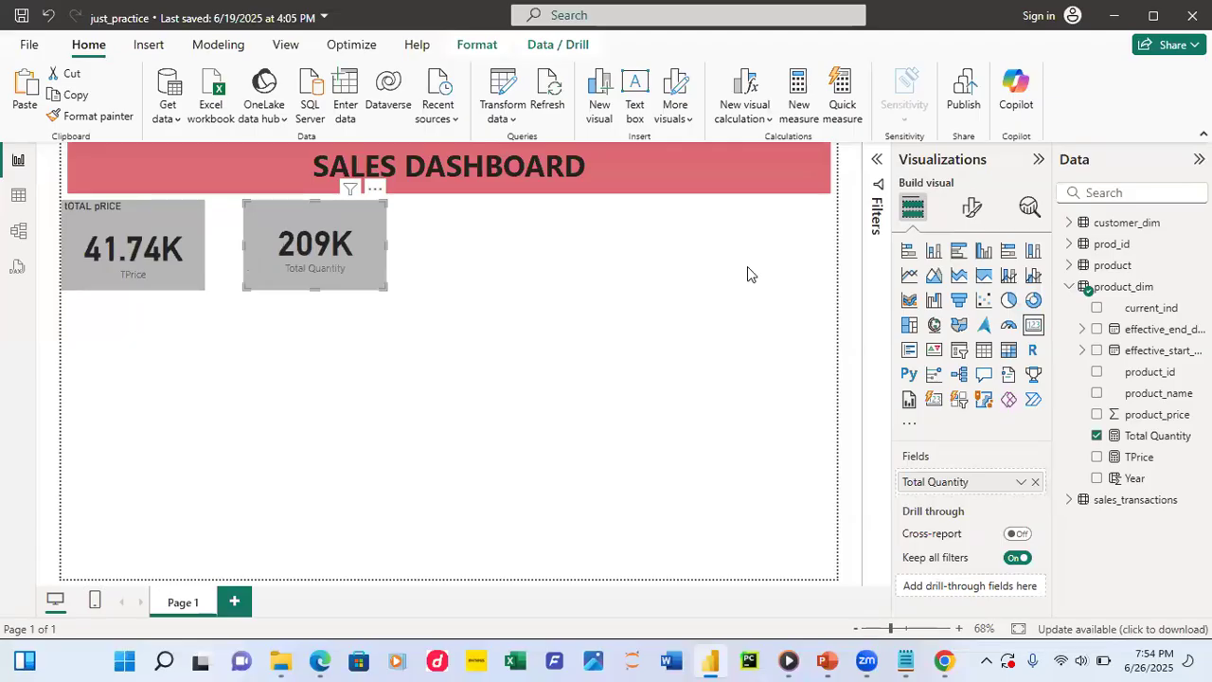
pyautogui.click(430, 244)
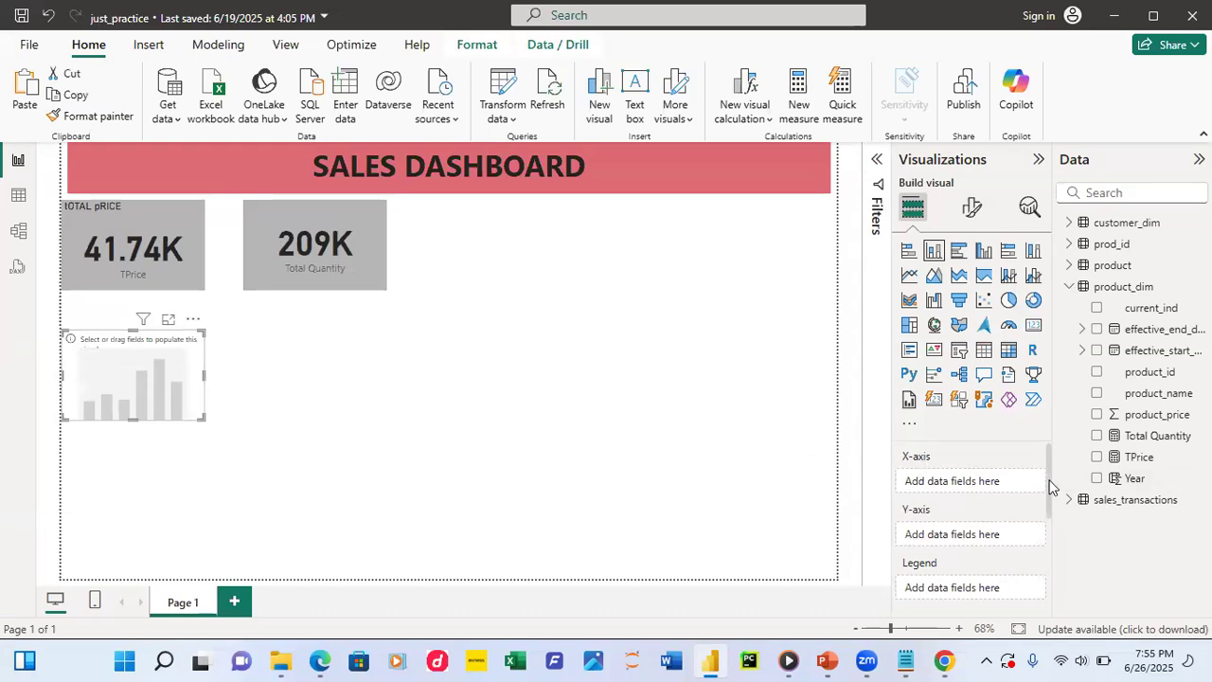
# - Make the empty visual below the TPrice card a matrix with product_name as rows and TPrice as values
pyautogui.scroll(-1, 1050, 486)
pyautogui.scroll(1, 1049, 484)
pyautogui.moveTo(1048, 486)
pyautogui.mouseDown()
pyautogui.moveTo(1047, 517)
pyautogui.moveTo(1051, 481)
pyautogui.mouseUp()
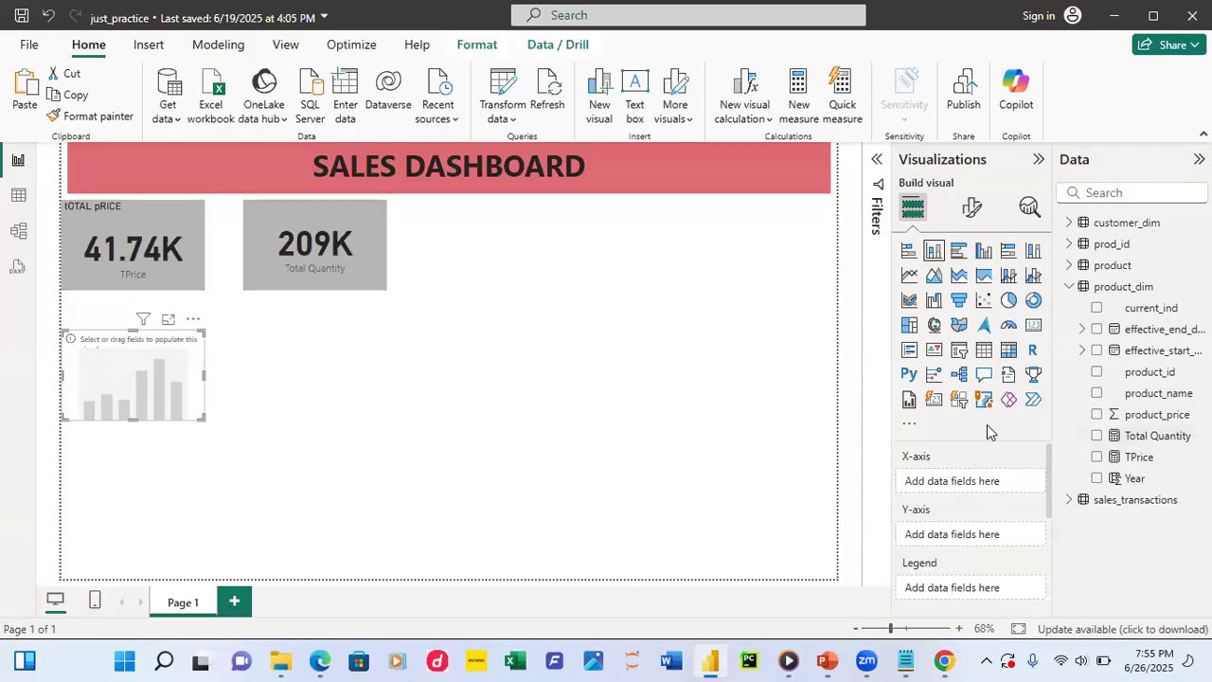
pyautogui.click(1010, 351)
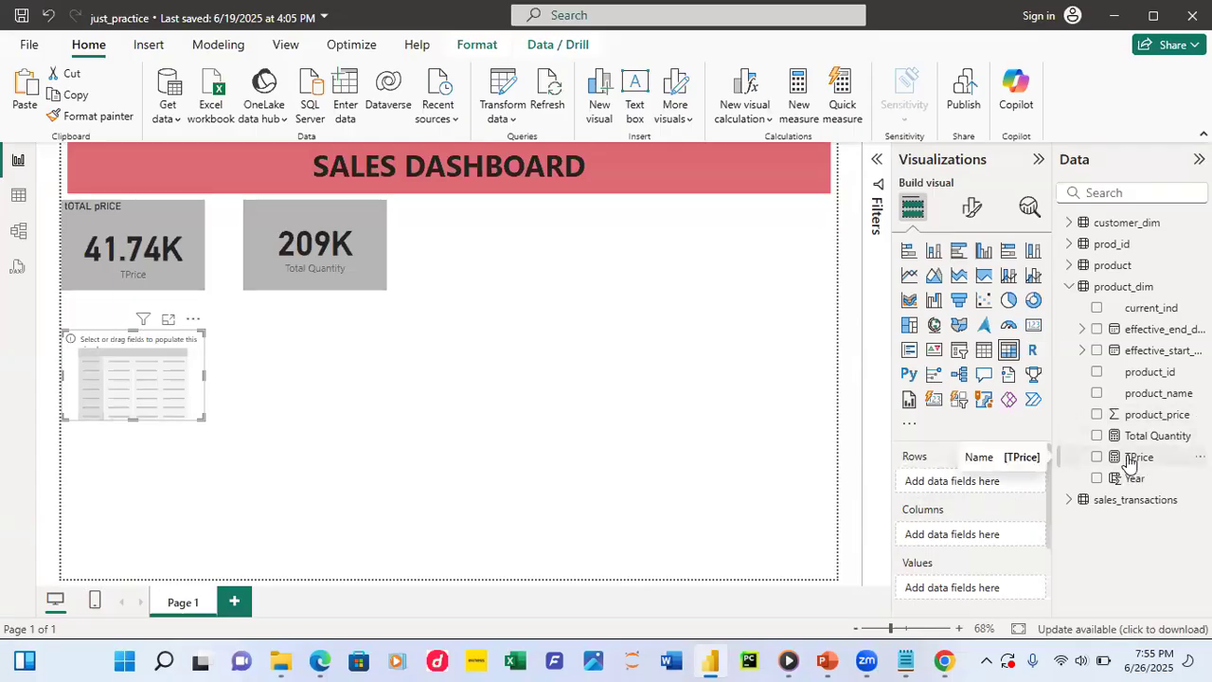
pyautogui.moveTo(1129, 460); pyautogui.dragTo(937, 591)
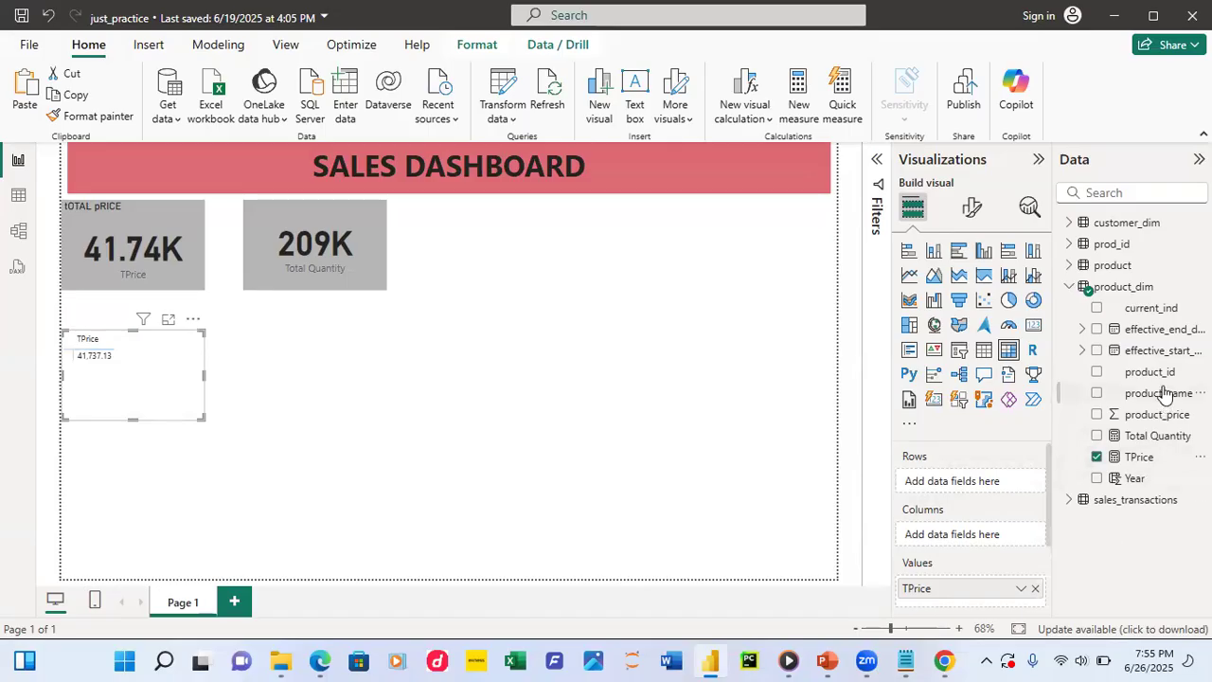
pyautogui.moveTo(1159, 395); pyautogui.dragTo(952, 541)
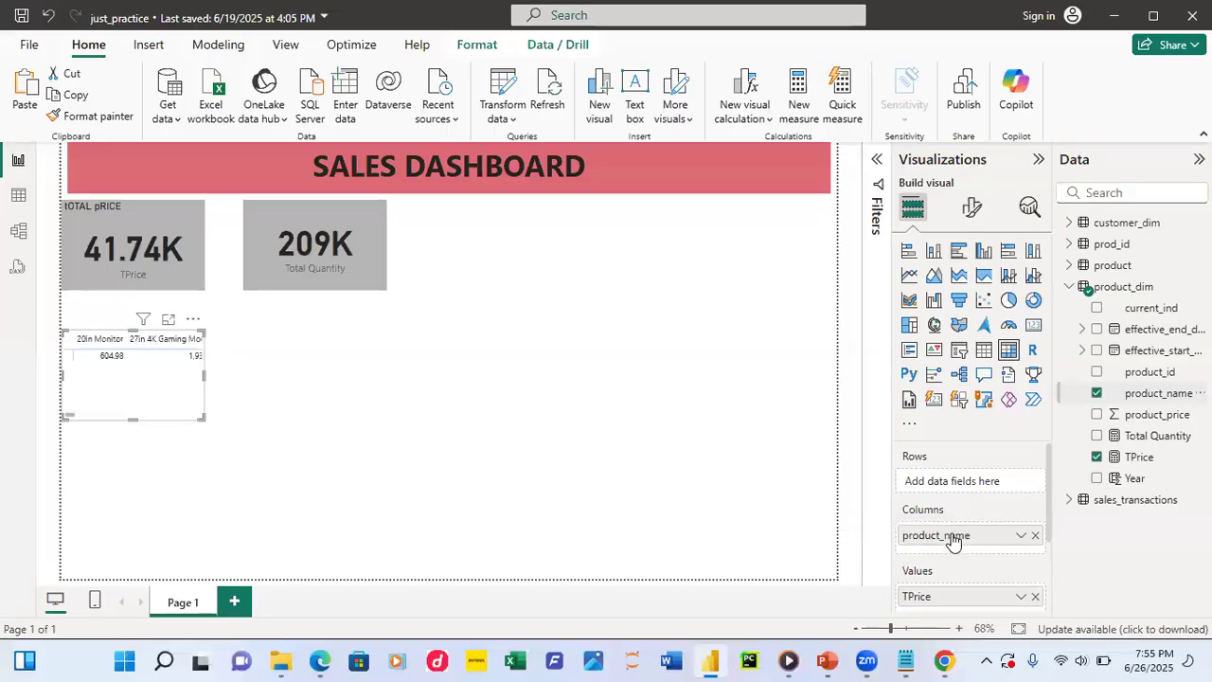
pyautogui.moveTo(952, 538); pyautogui.dragTo(952, 483)
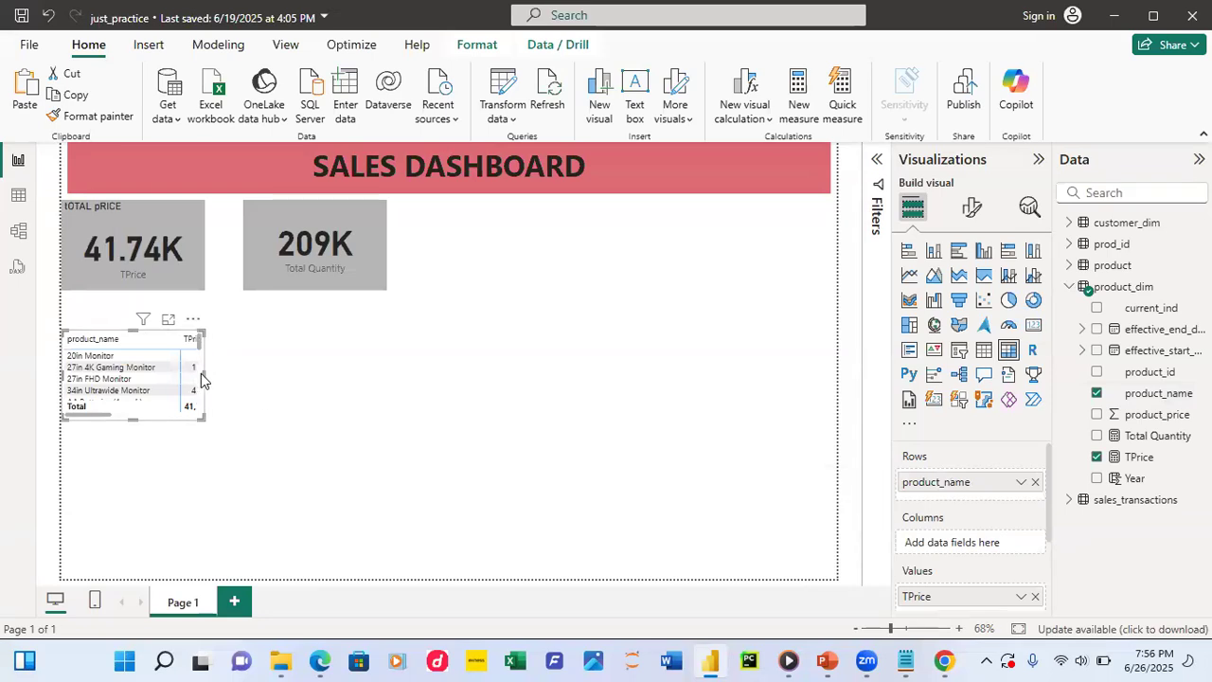
# - Enlarge the matrix by widening it and extending it down to near the lower edge of the page
pyautogui.moveTo(205, 373); pyautogui.dragTo(270, 373)
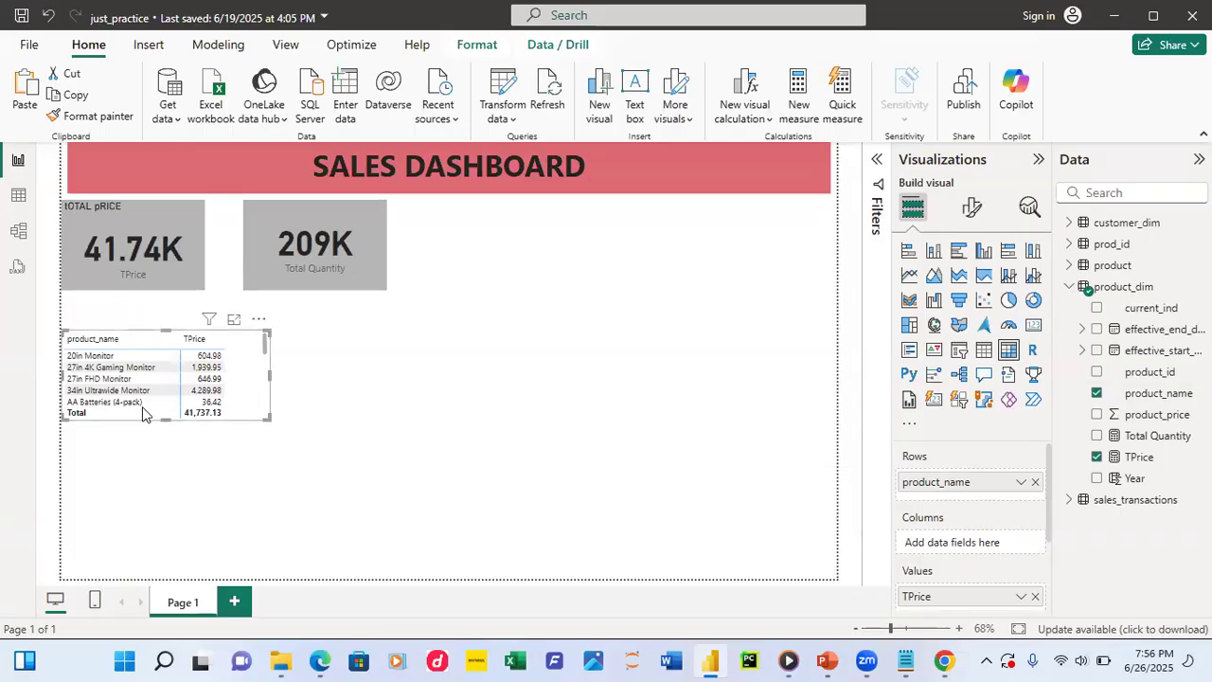
pyautogui.moveTo(165, 420); pyautogui.dragTo(162, 564)
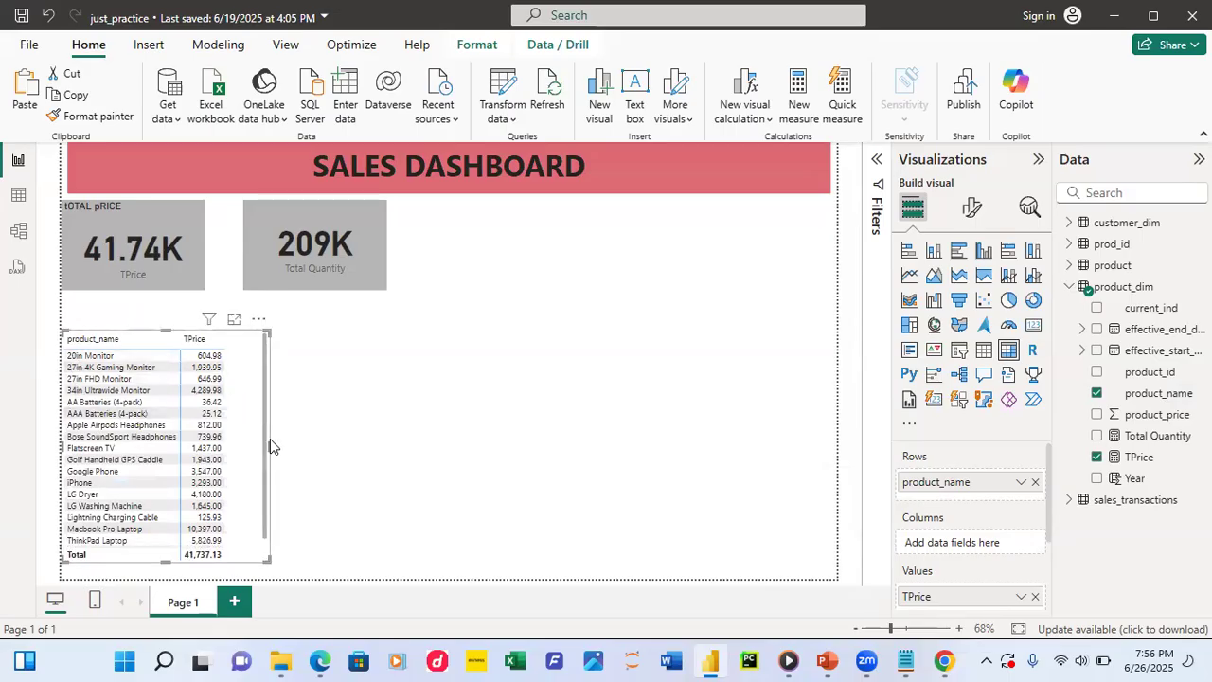
pyautogui.moveTo(271, 447); pyautogui.dragTo(304, 447)
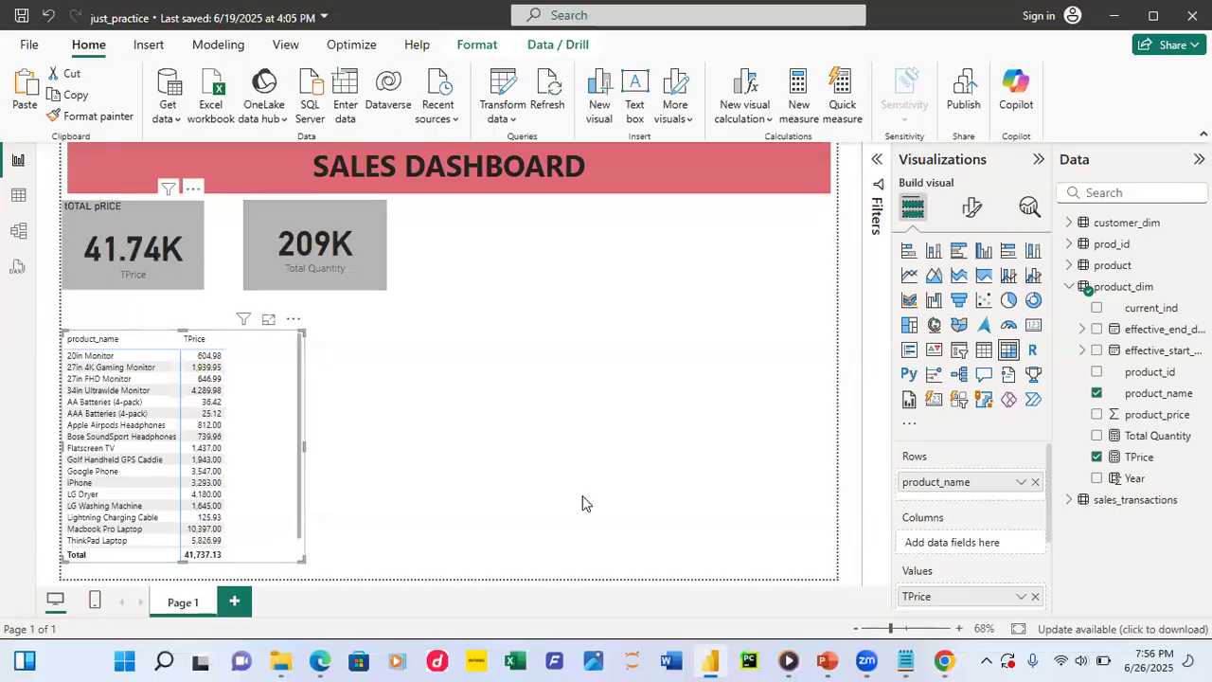
# - Build a stacked column chart beside the matrix with product_name on the X-axis and TPrice on the Y-axis, and shift it closer to the matrix
pyautogui.click(390, 374)
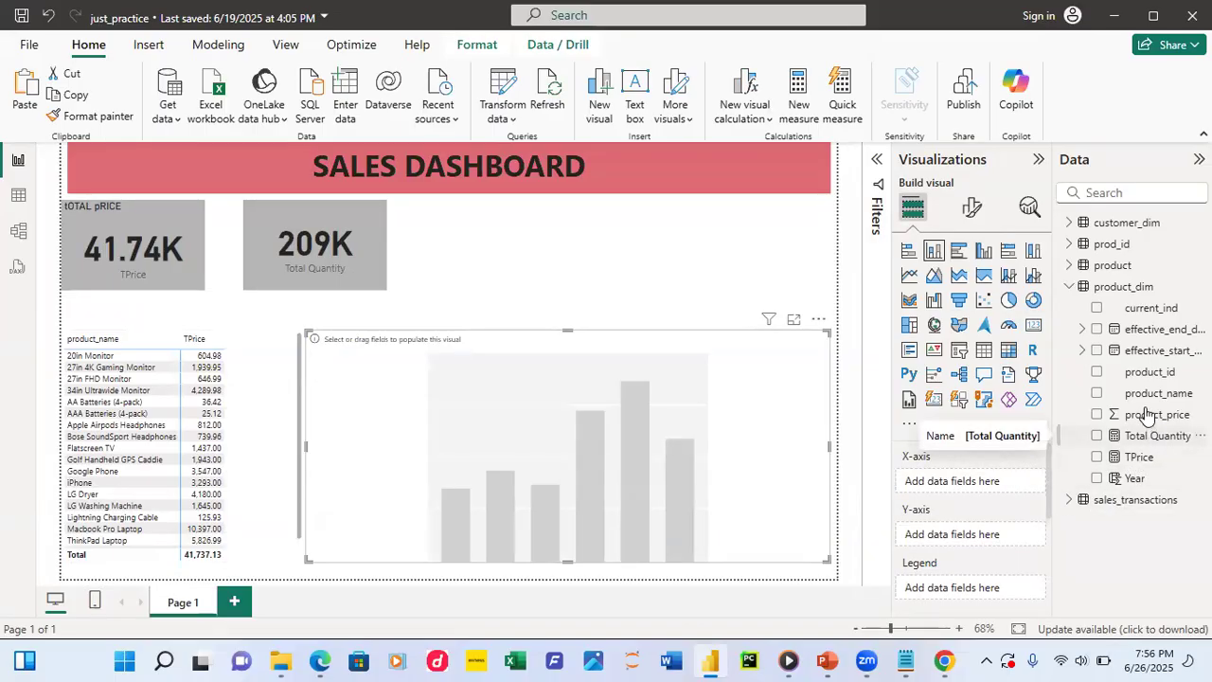
pyautogui.moveTo(1146, 398); pyautogui.dragTo(961, 488)
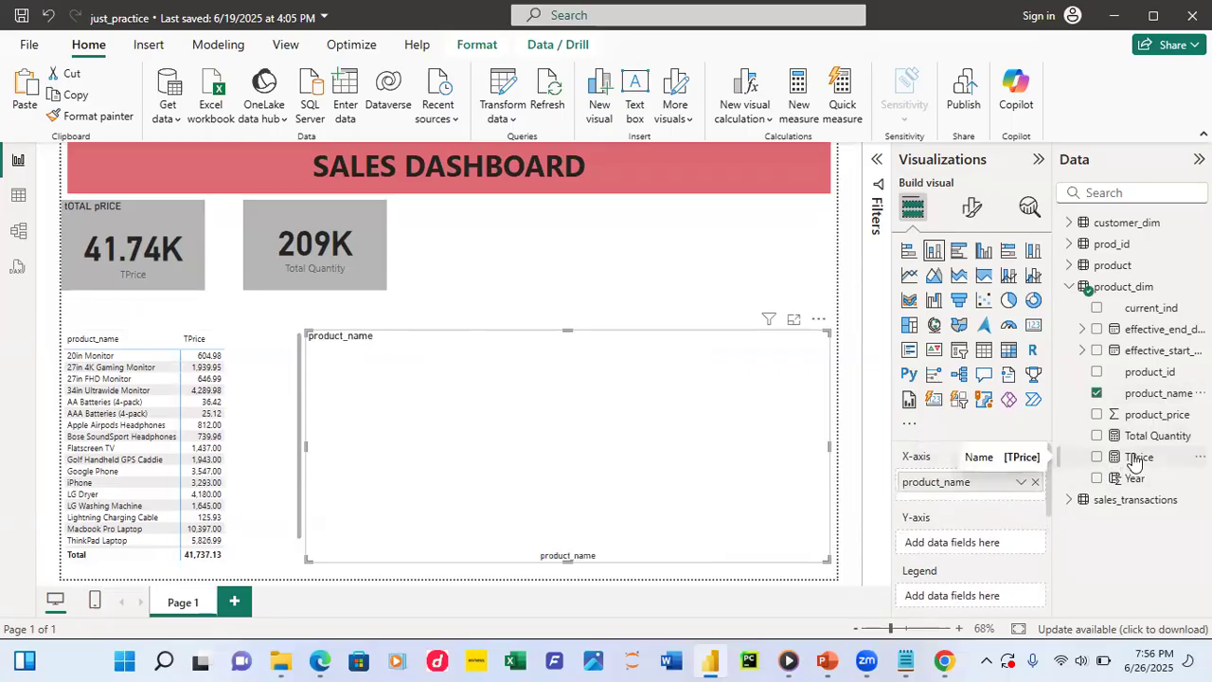
pyautogui.moveTo(1135, 461); pyautogui.dragTo(961, 546)
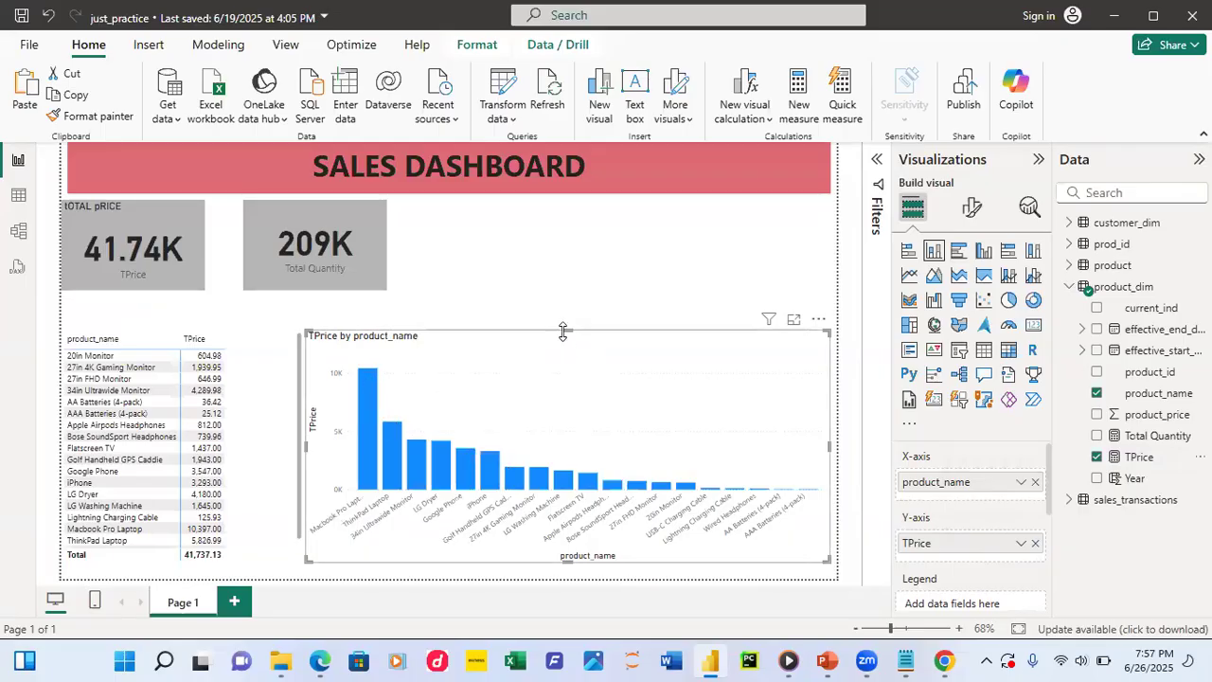
pyautogui.moveTo(544, 365); pyautogui.dragTo(530, 361)
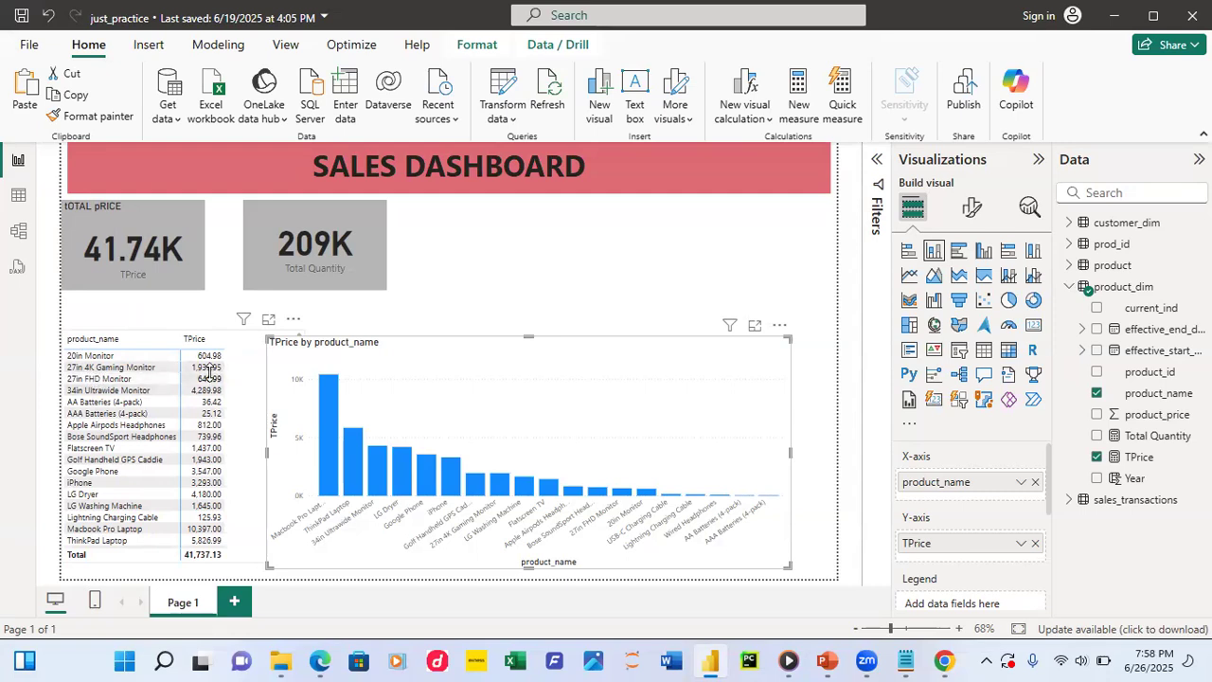
pyautogui.click(488, 292)
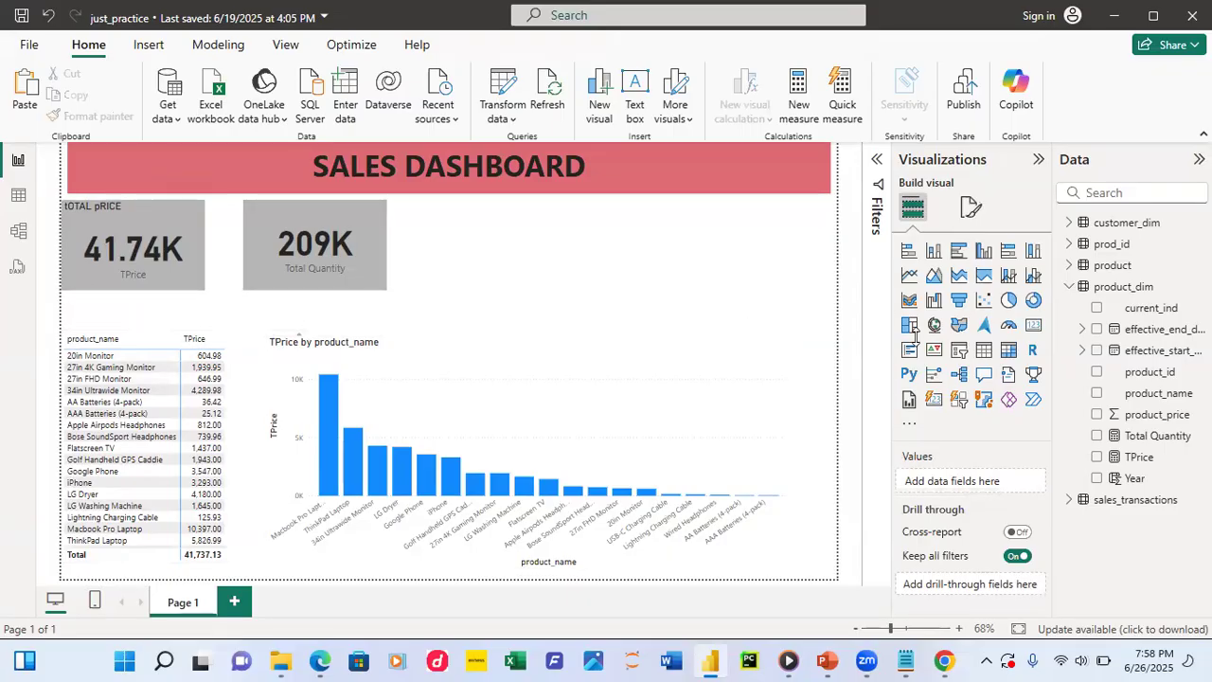
# - Set the format of the TPrice measure to Currency in dollars
pyautogui.click(1139, 458)
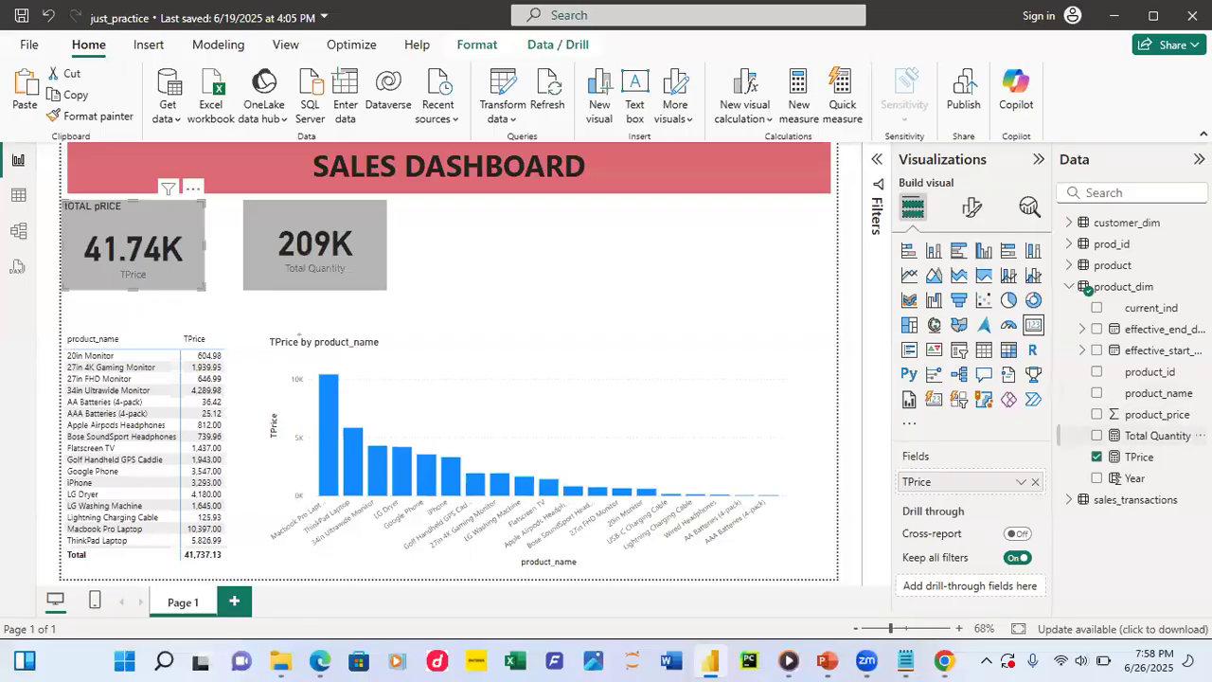
pyautogui.click(1139, 457)
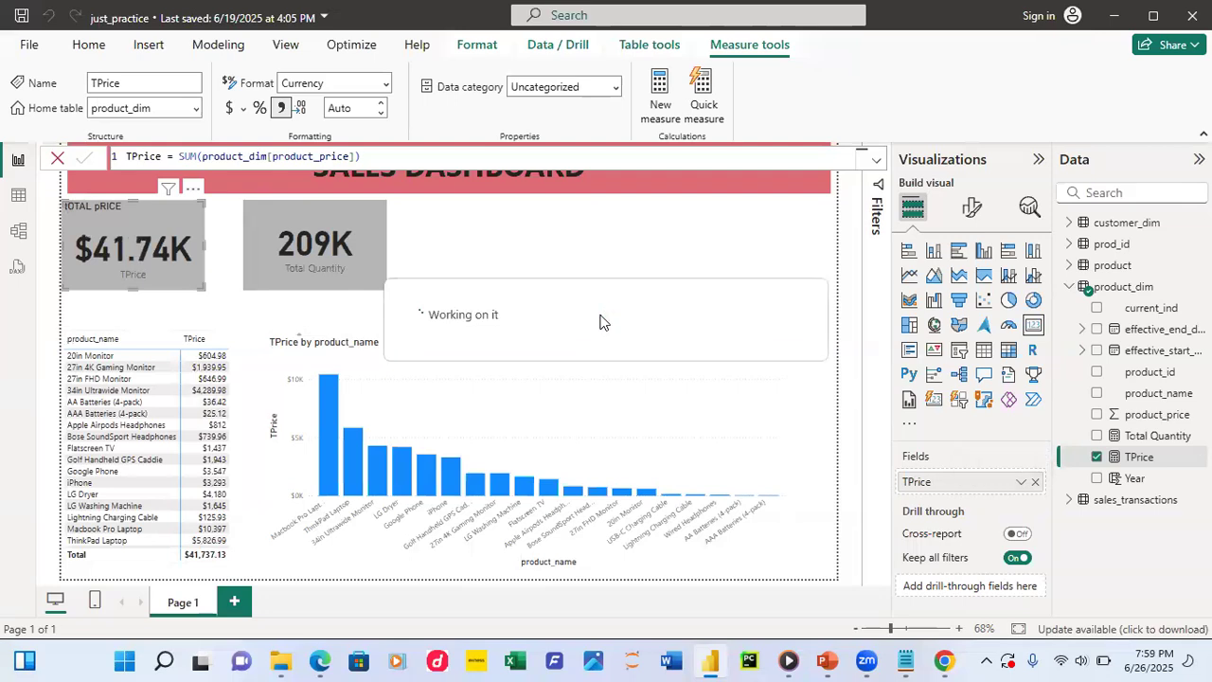
pyautogui.click(598, 226)
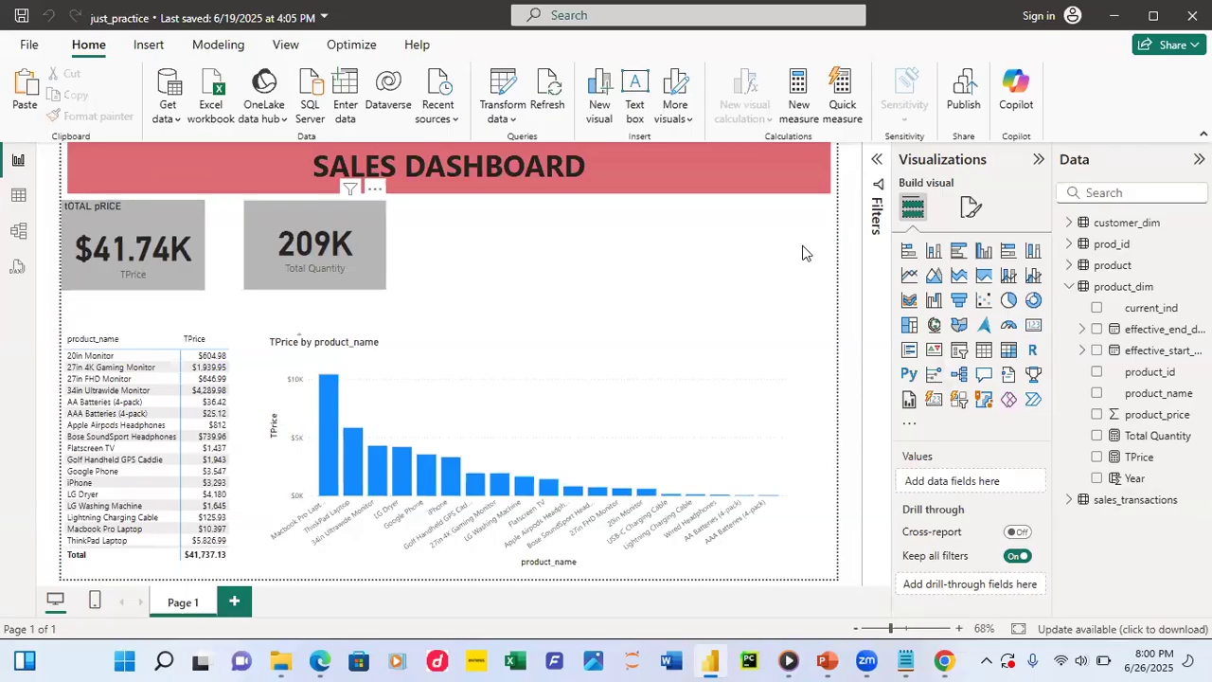
# - Set the title text of the Total Quantity card to "TOTAL QUANTITY"
pyautogui.click(973, 210)
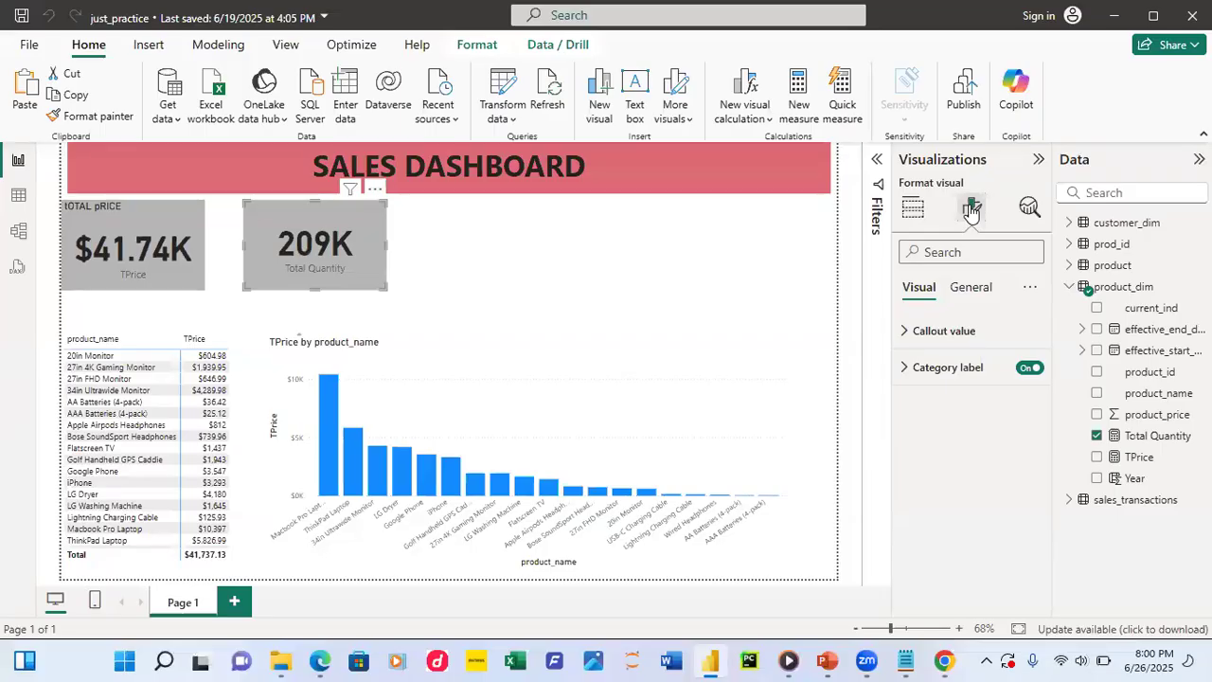
pyautogui.click(971, 288)
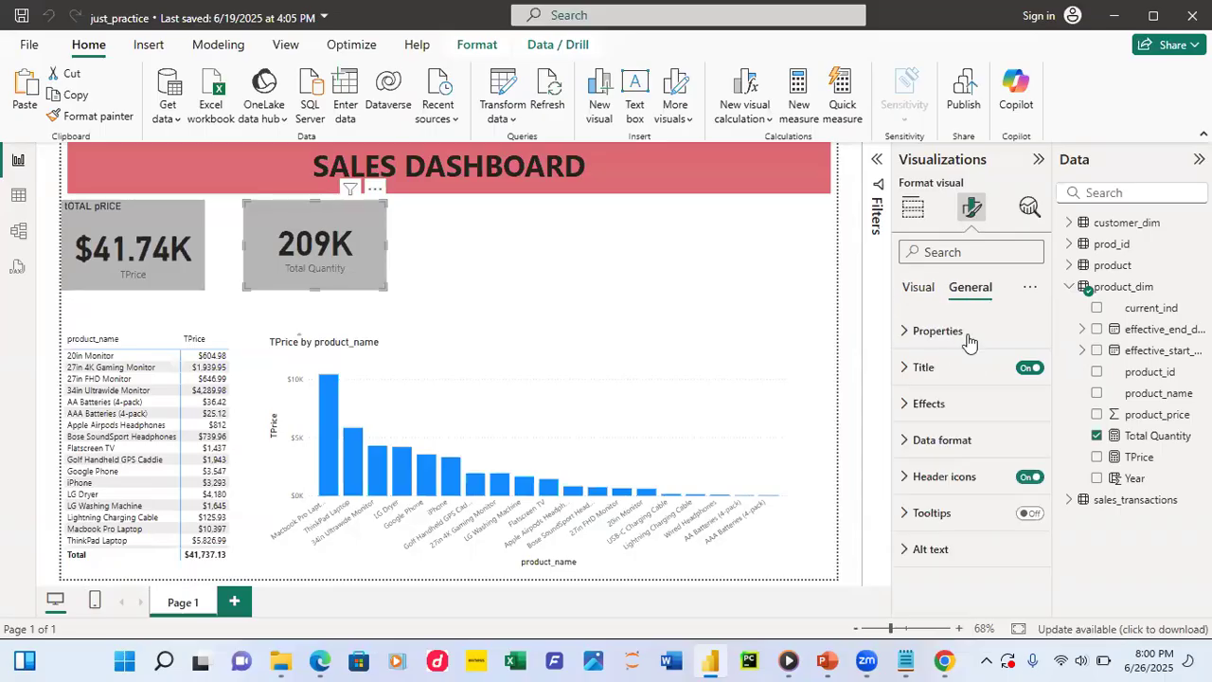
pyautogui.click(907, 368)
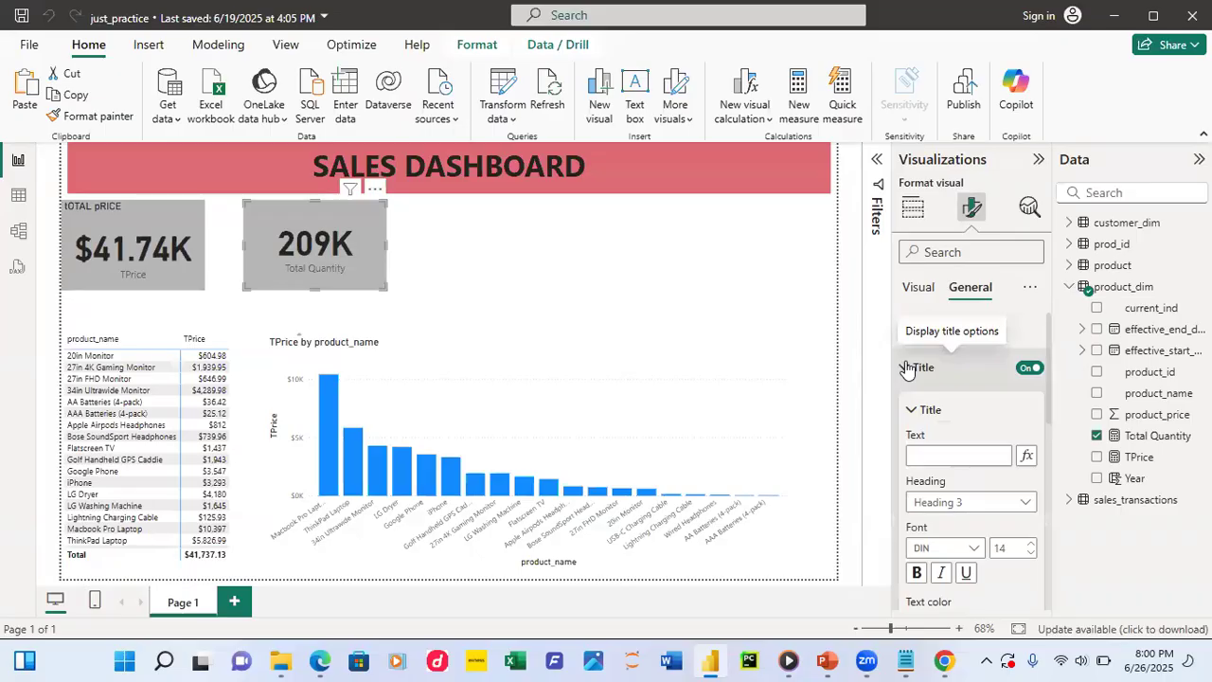
pyautogui.click(947, 455)
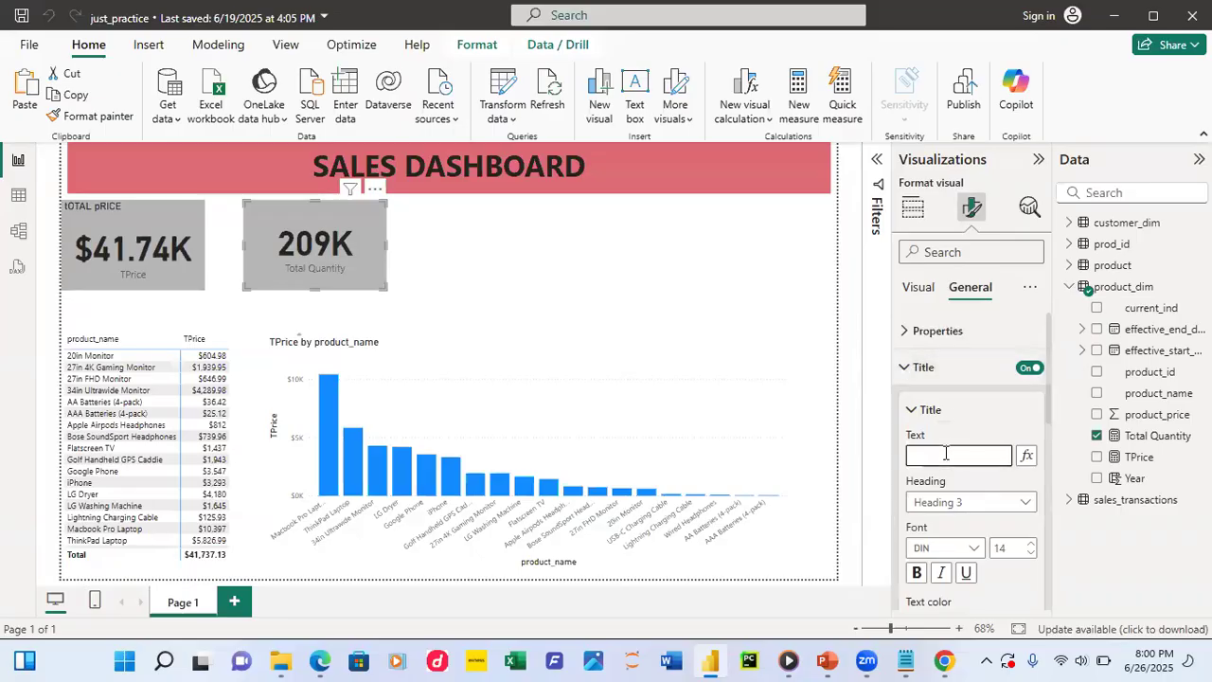
pyautogui.write('T')
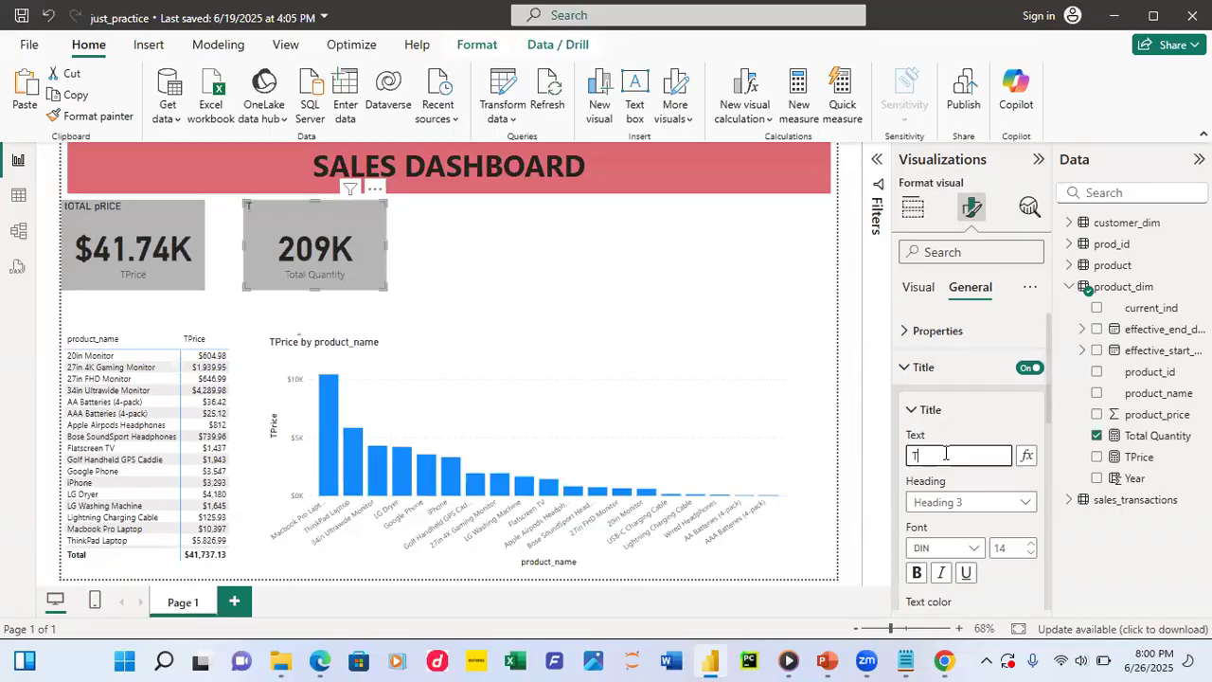
pyautogui.write('OTAL QUANTITY')
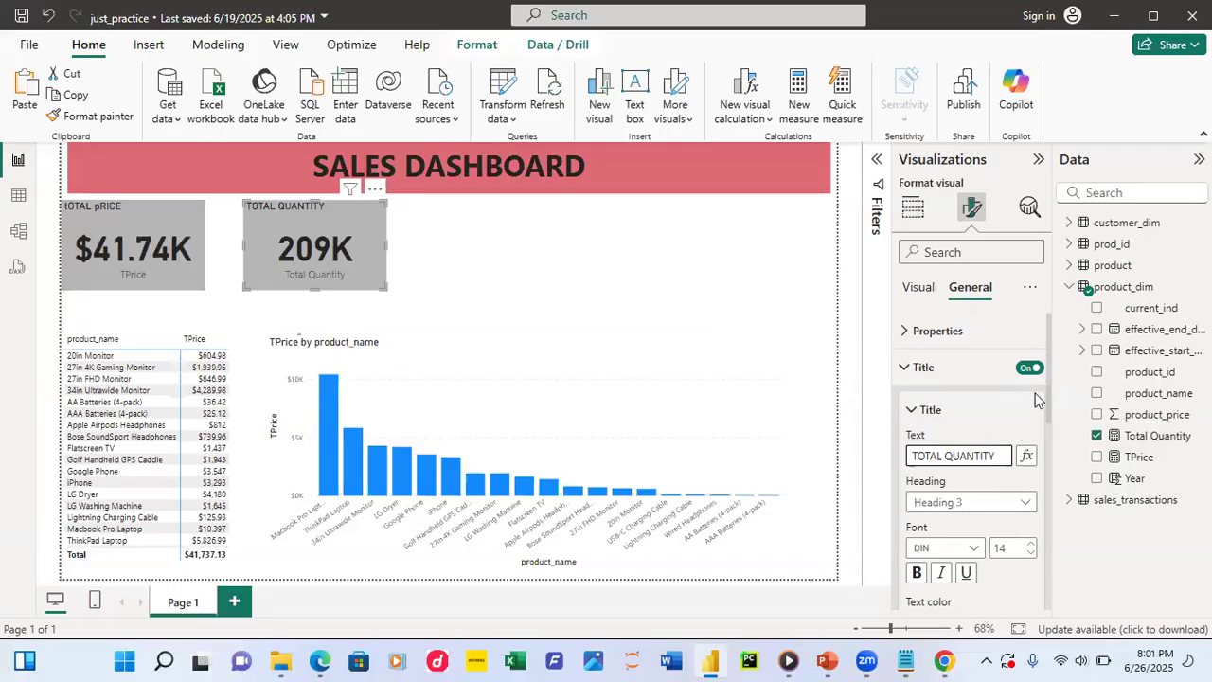
pyautogui.click(1045, 448)
pyautogui.moveTo(1047, 405)
pyautogui.mouseDown()
pyautogui.moveTo(1045, 497)
pyautogui.moveTo(1047, 426)
pyautogui.mouseUp()
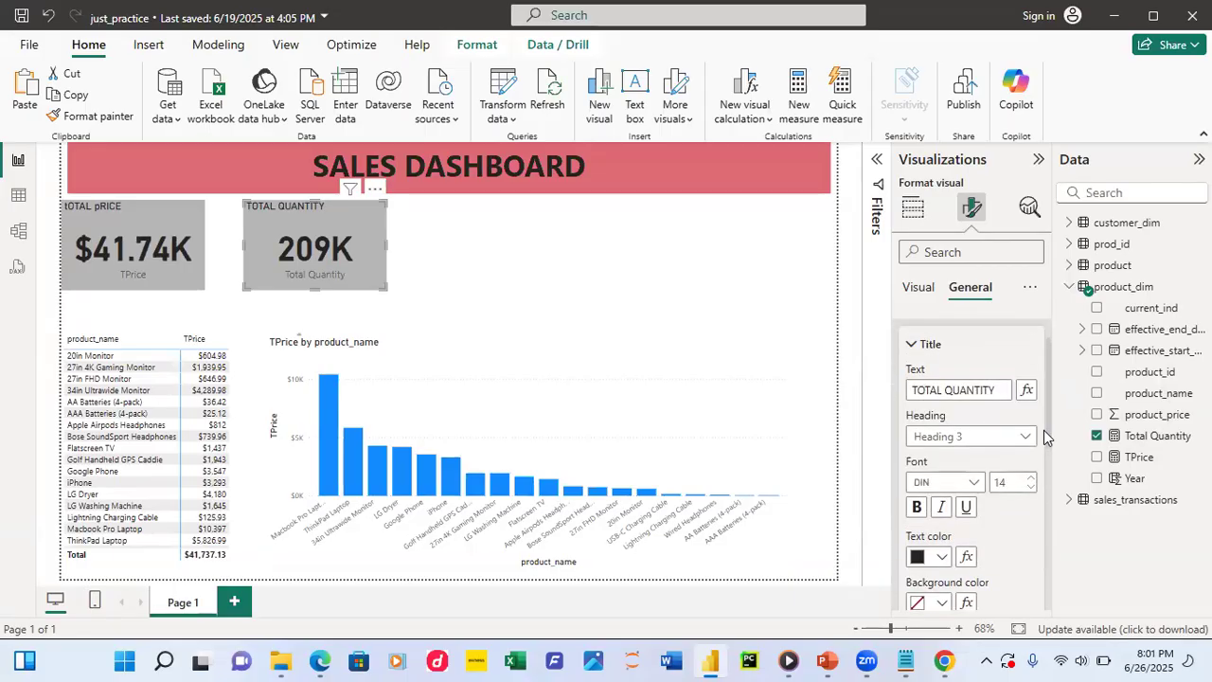
pyautogui.click(743, 358)
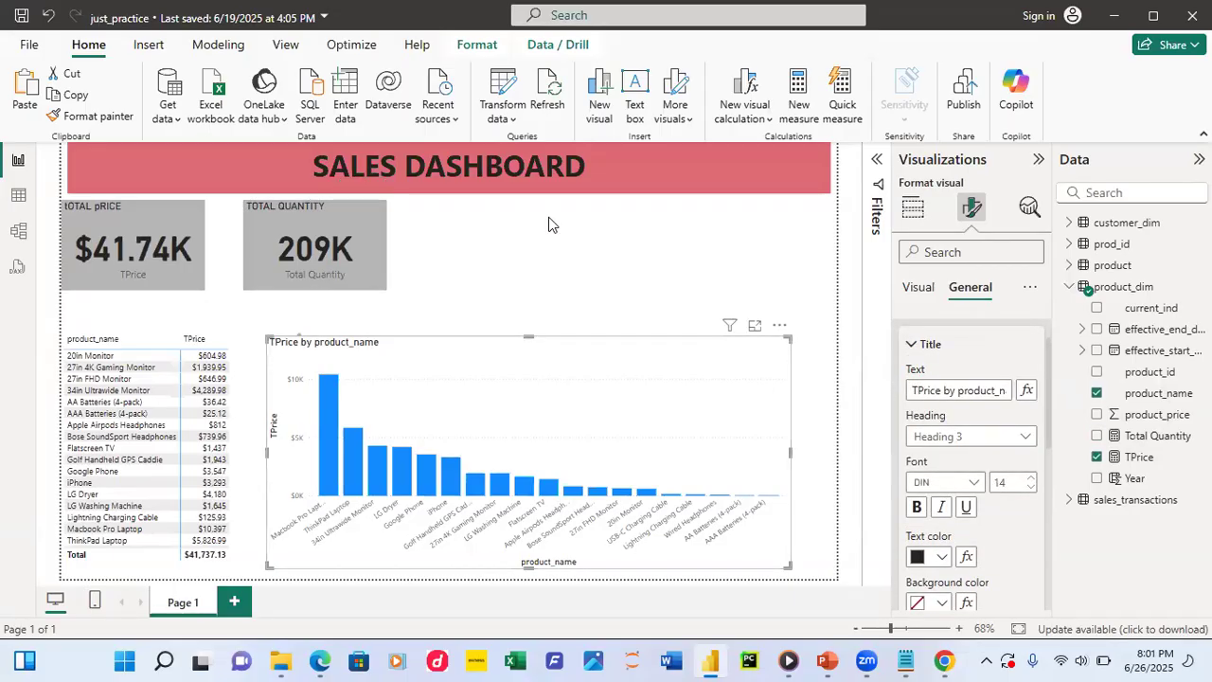
pyautogui.click(548, 224)
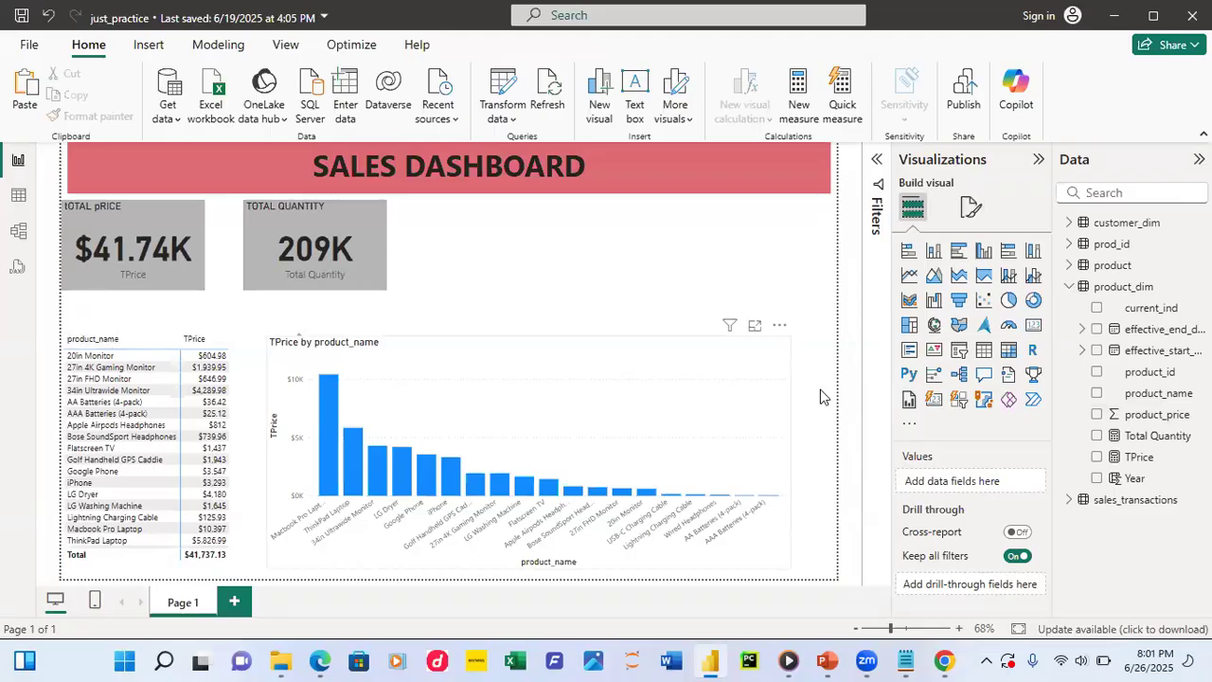
# - Turn on data labels for the TPrice by product_name column chart
pyautogui.click(786, 397)
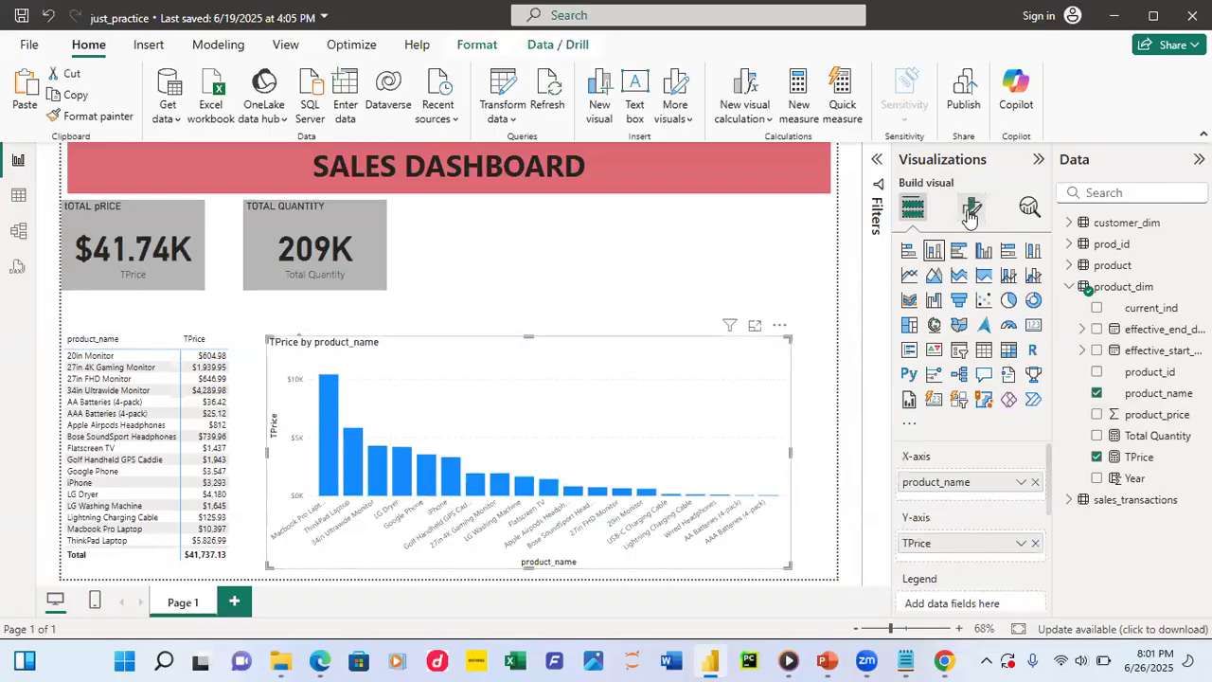
pyautogui.click(970, 210)
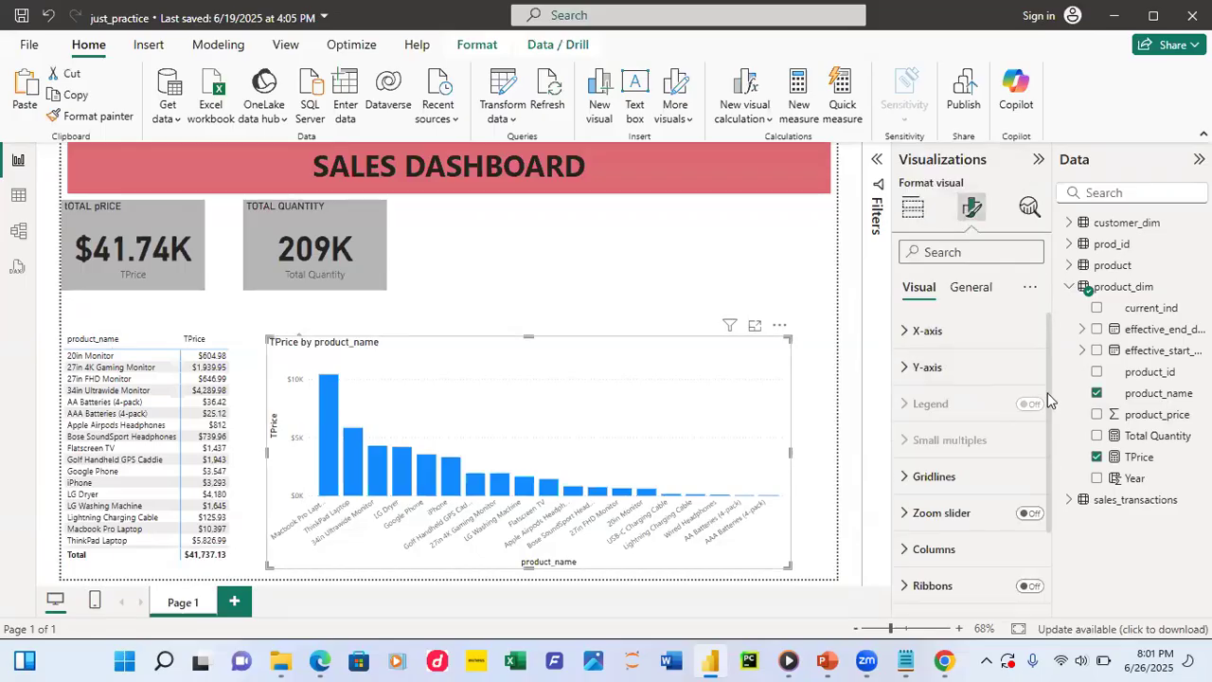
pyautogui.scroll(-2, 1042, 516)
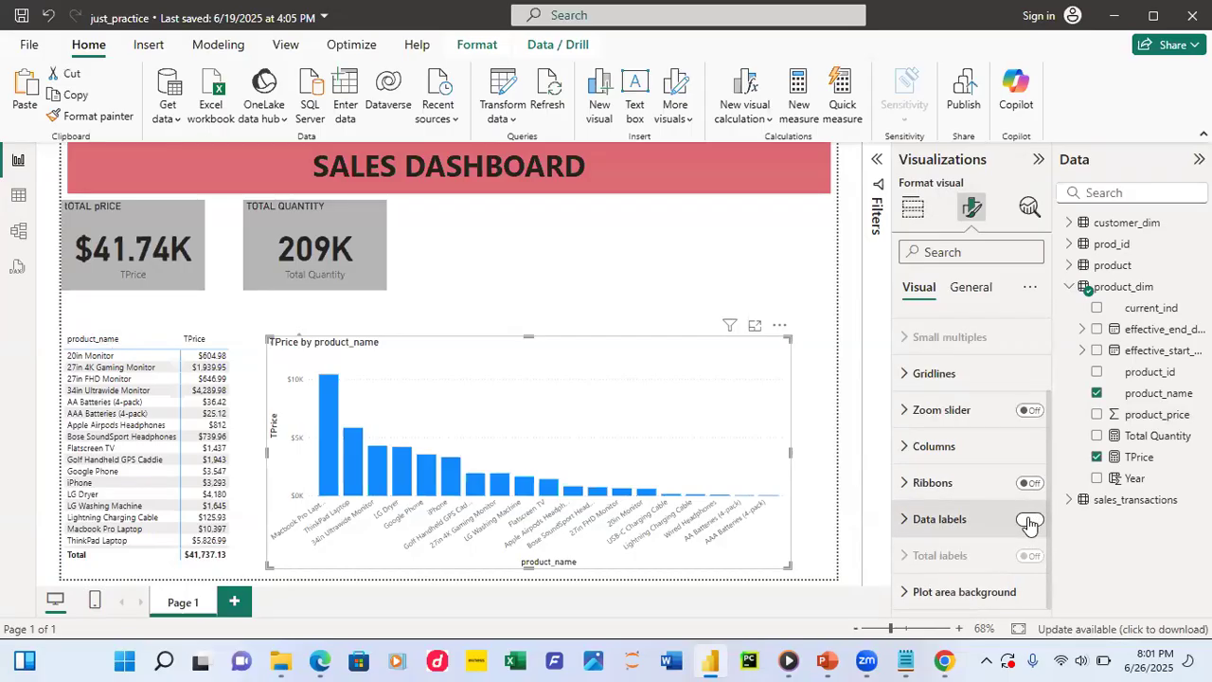
pyautogui.click(1029, 519)
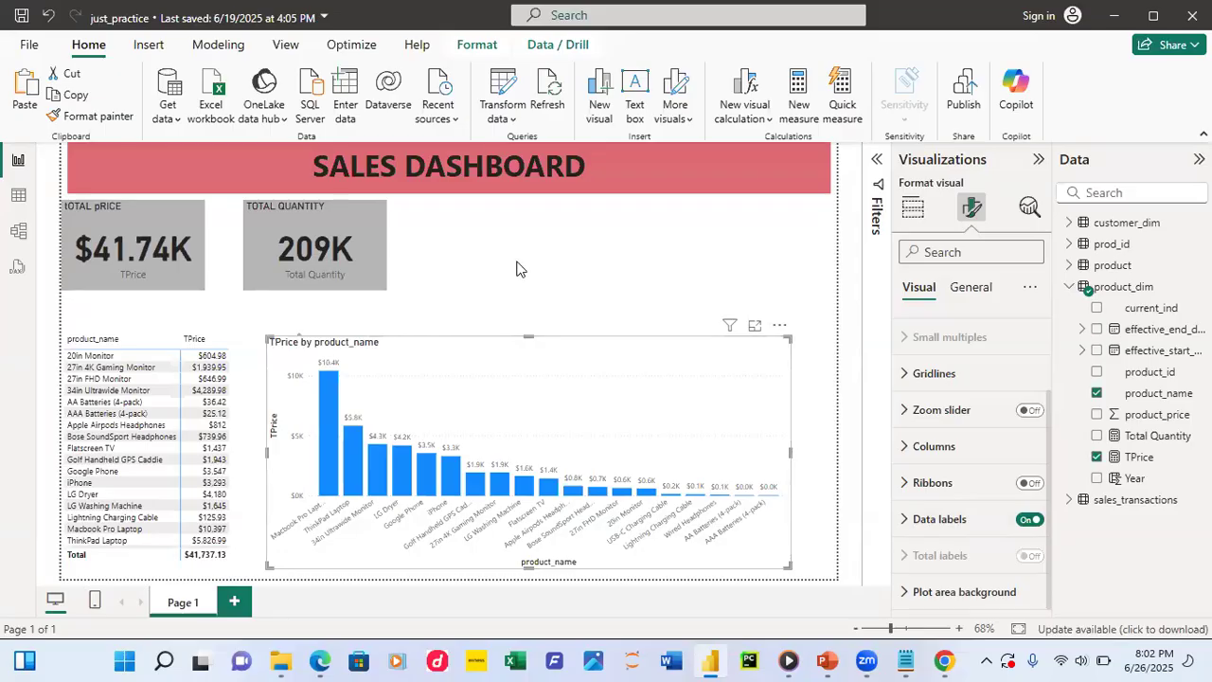
# - Add a treemap to the page and fit it between the banner and the column chart, beside the Total Quantity card
pyautogui.click(913, 206)
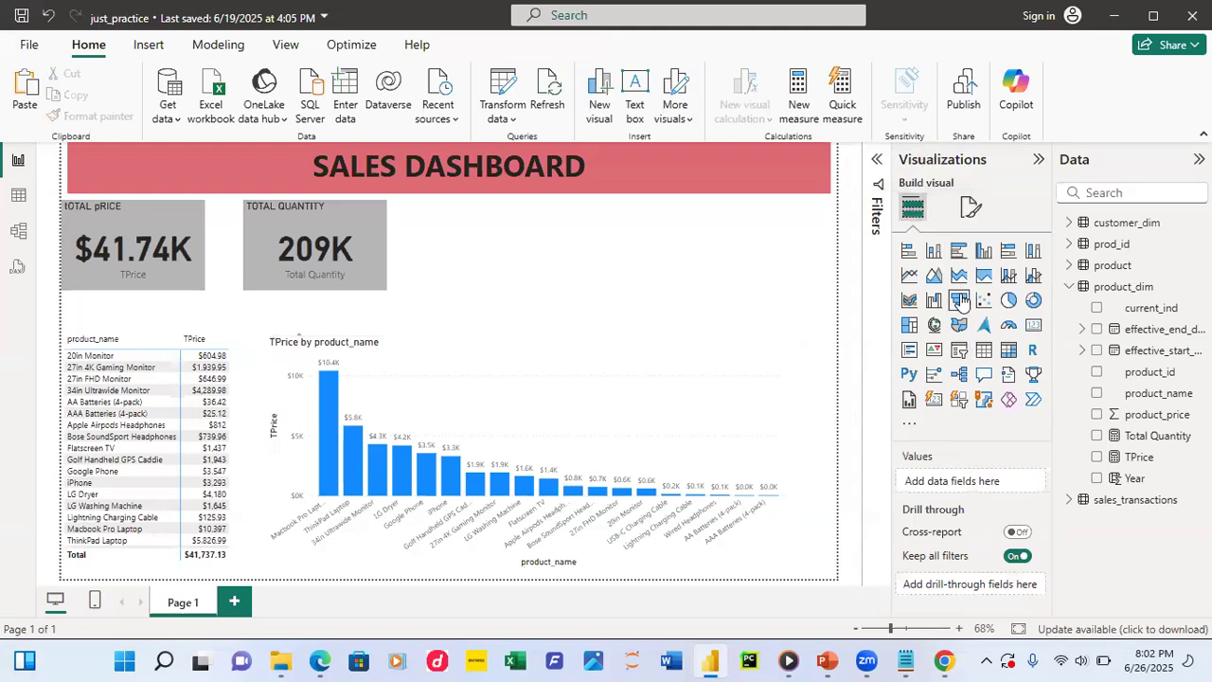
pyautogui.click(910, 325)
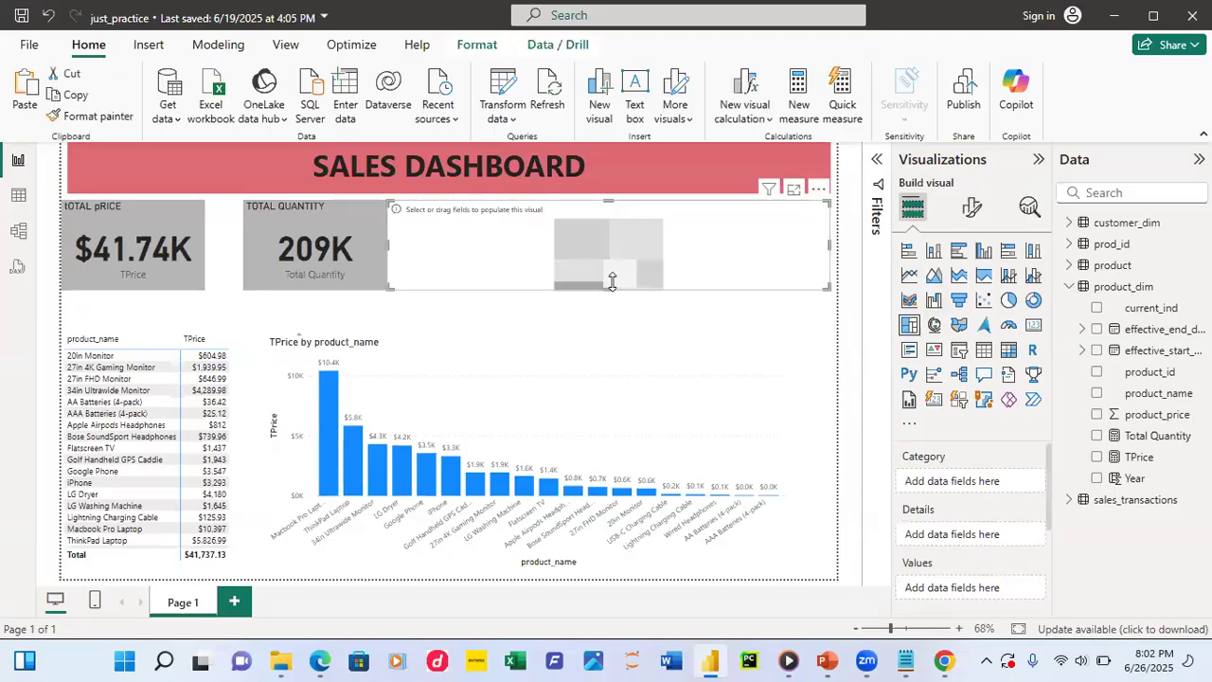
pyautogui.moveTo(612, 282); pyautogui.dragTo(621, 371)
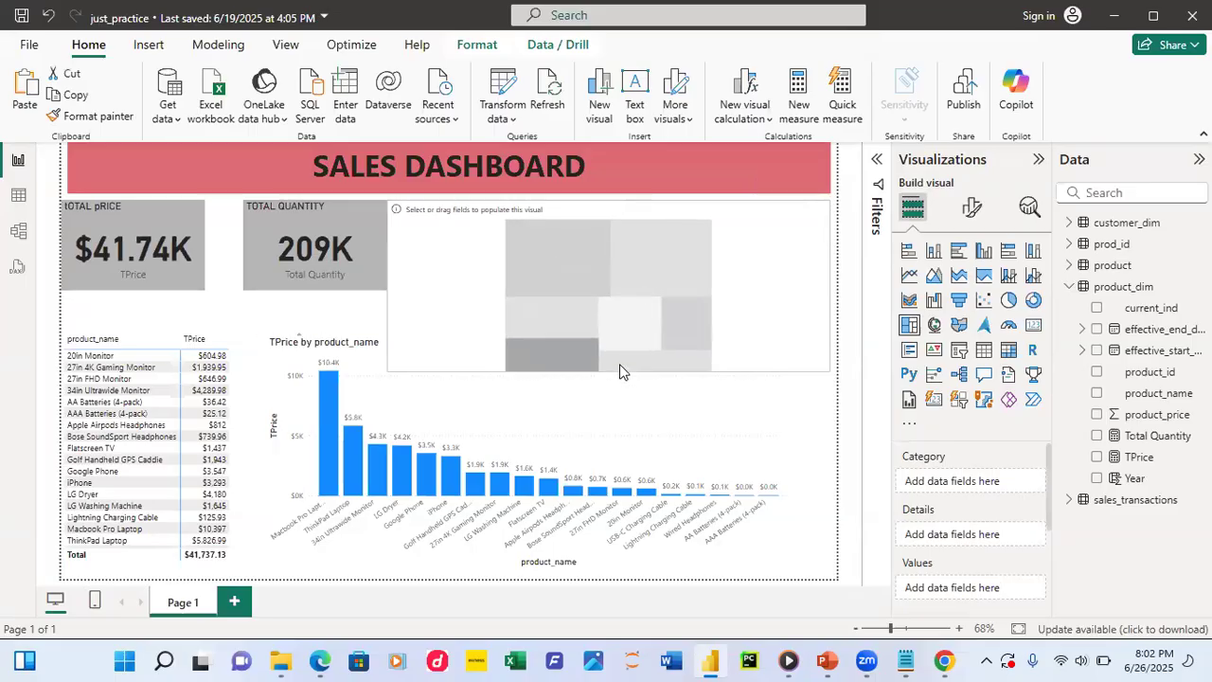
pyautogui.moveTo(617, 243); pyautogui.dragTo(639, 254)
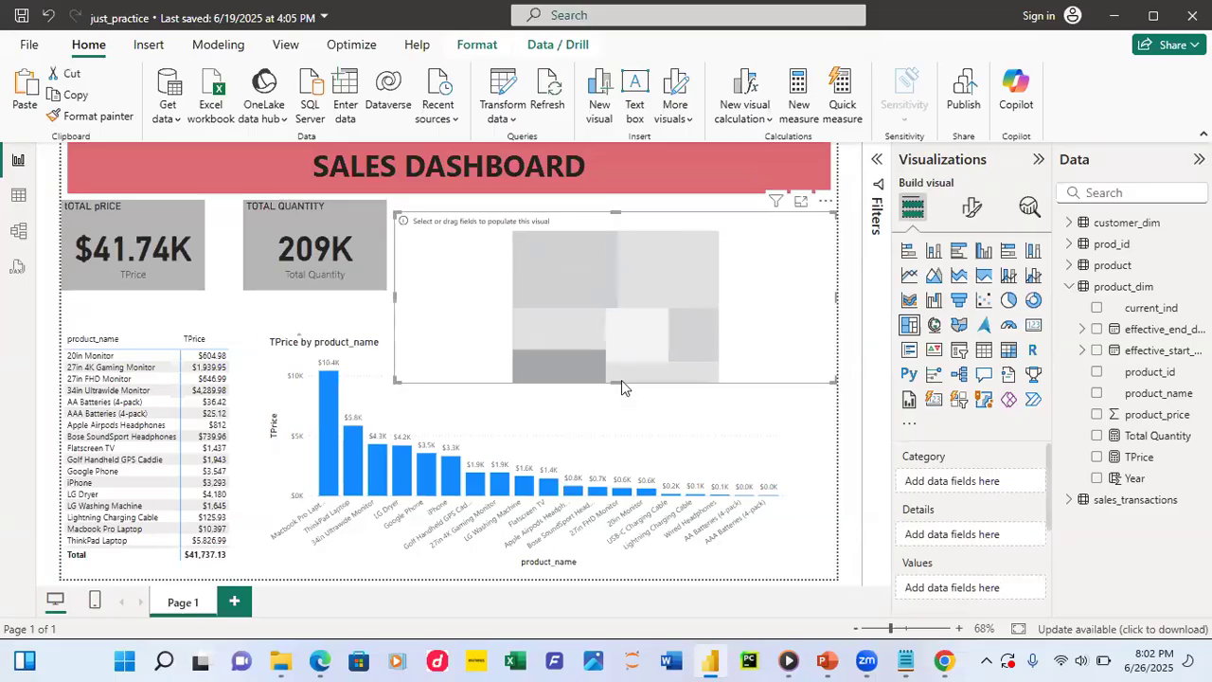
pyautogui.moveTo(620, 381); pyautogui.dragTo(627, 331)
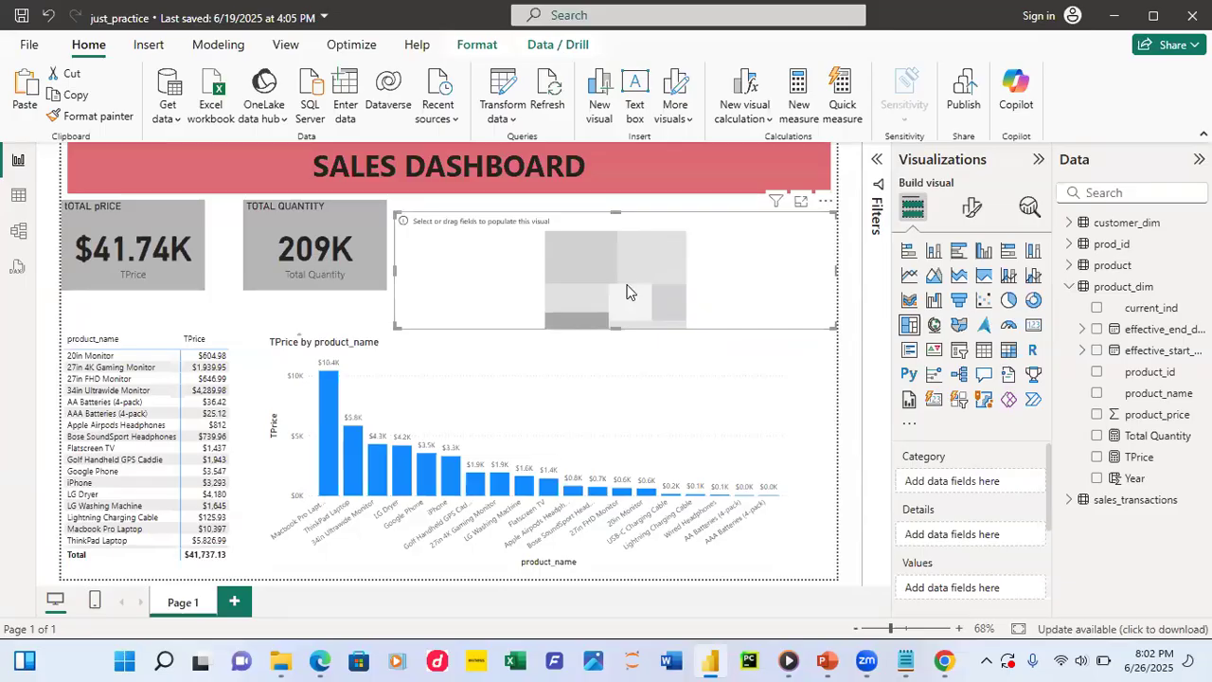
pyautogui.moveTo(626, 286); pyautogui.dragTo(631, 268)
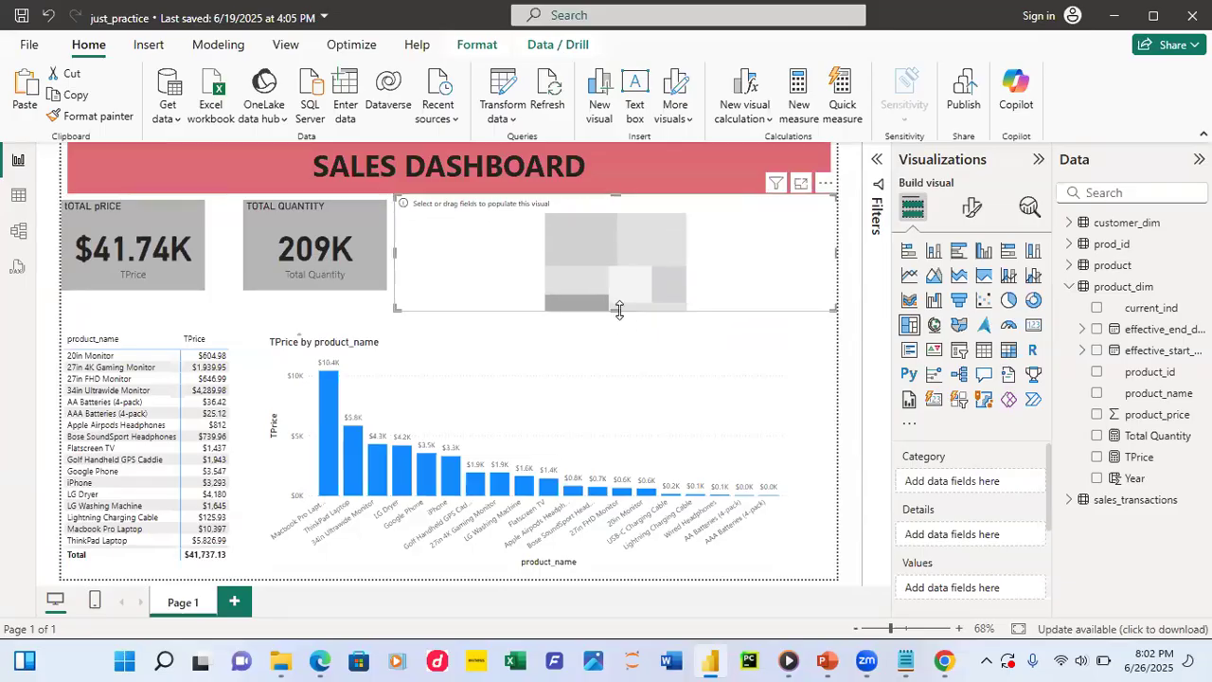
pyautogui.moveTo(618, 311); pyautogui.dragTo(619, 317)
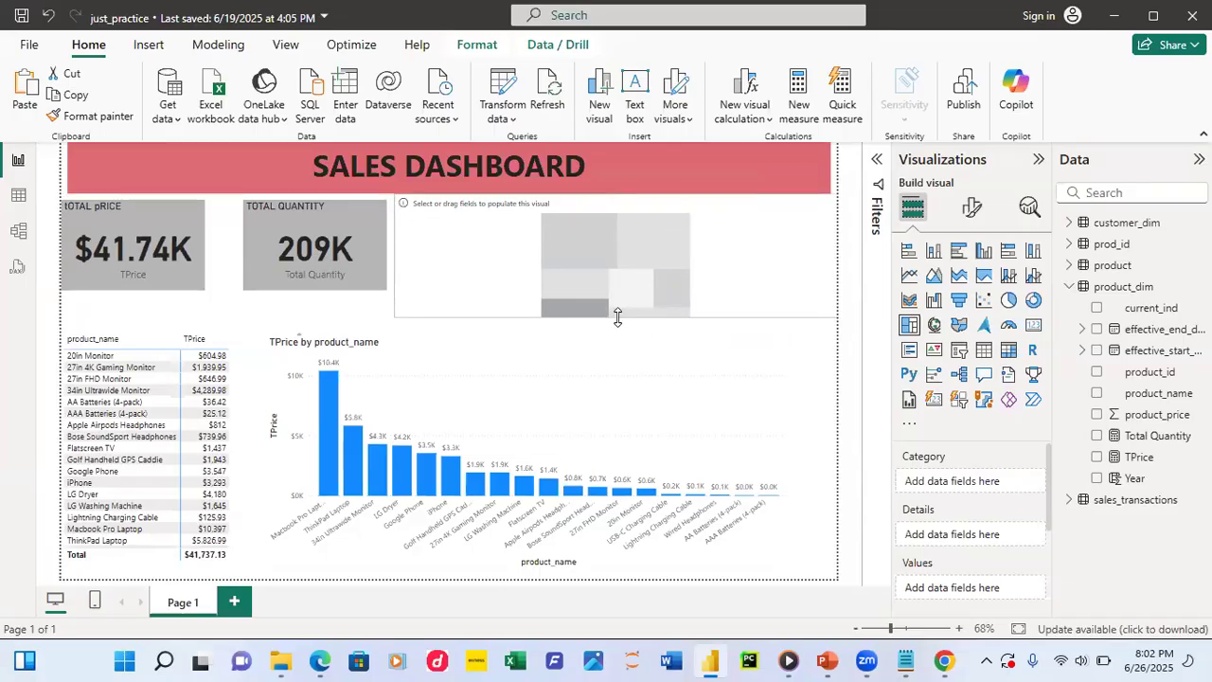
# - Extend the Total Quantity and TPrice cards downward to the same height and align the TPrice card with the matrix's outer edge
pyautogui.click(329, 217)
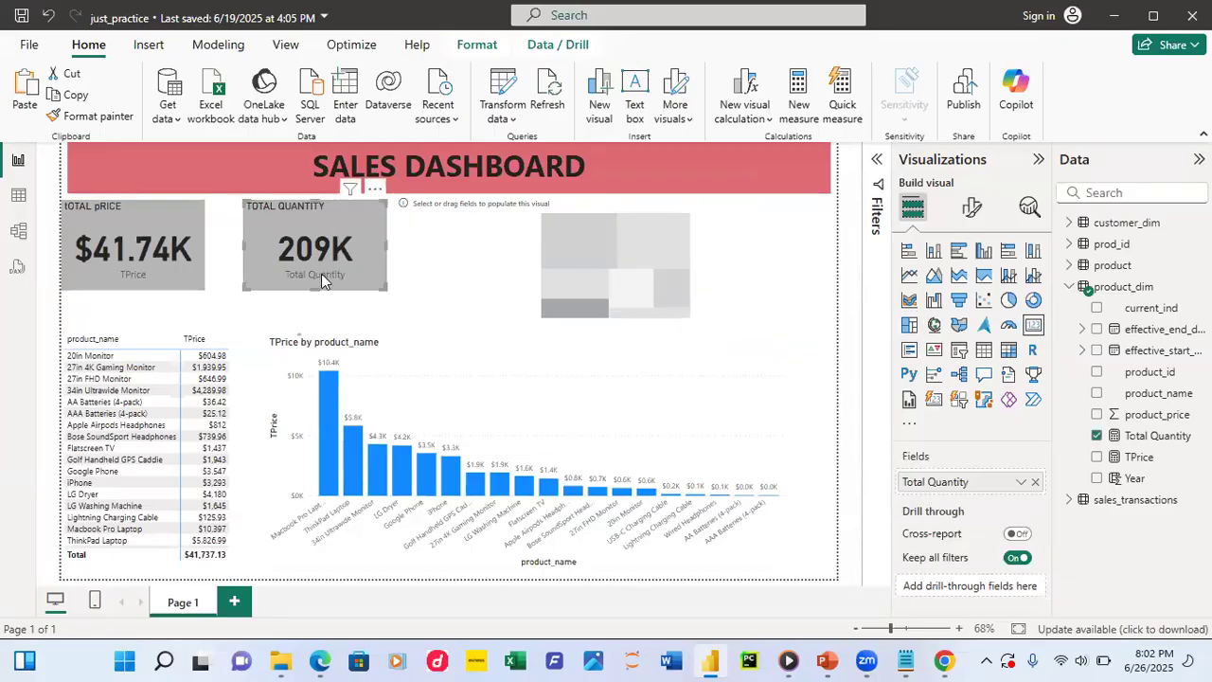
pyautogui.moveTo(319, 289); pyautogui.dragTo(318, 312)
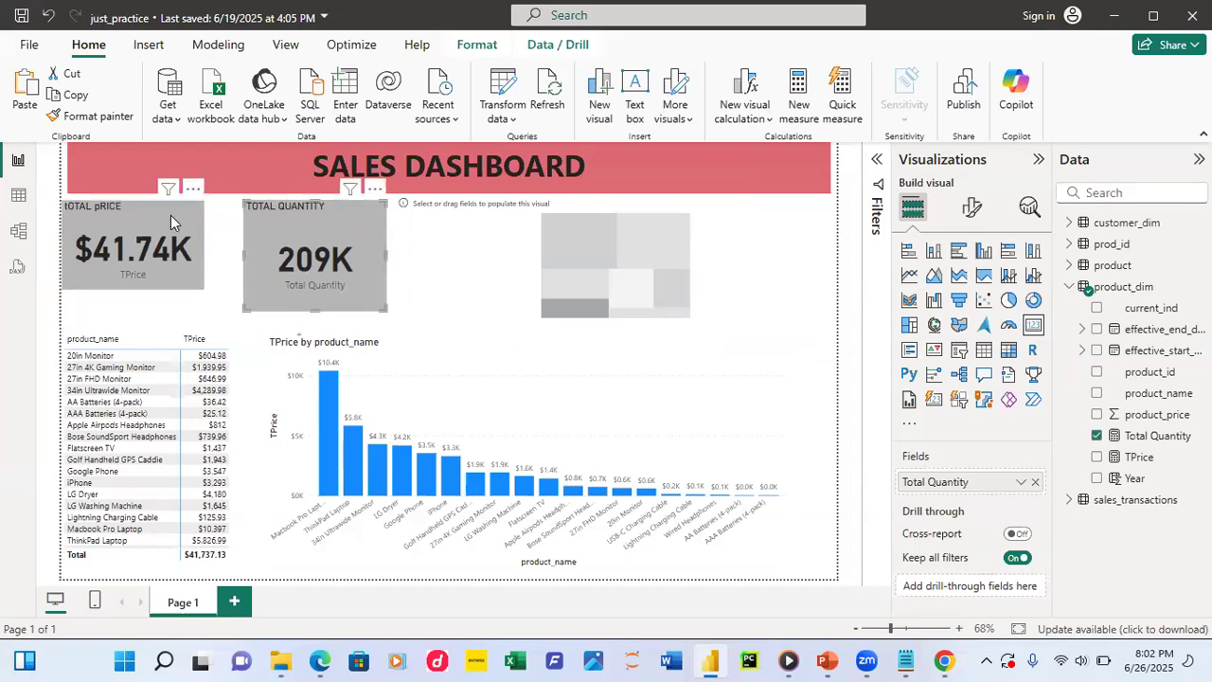
pyautogui.moveTo(136, 252); pyautogui.dragTo(135, 224)
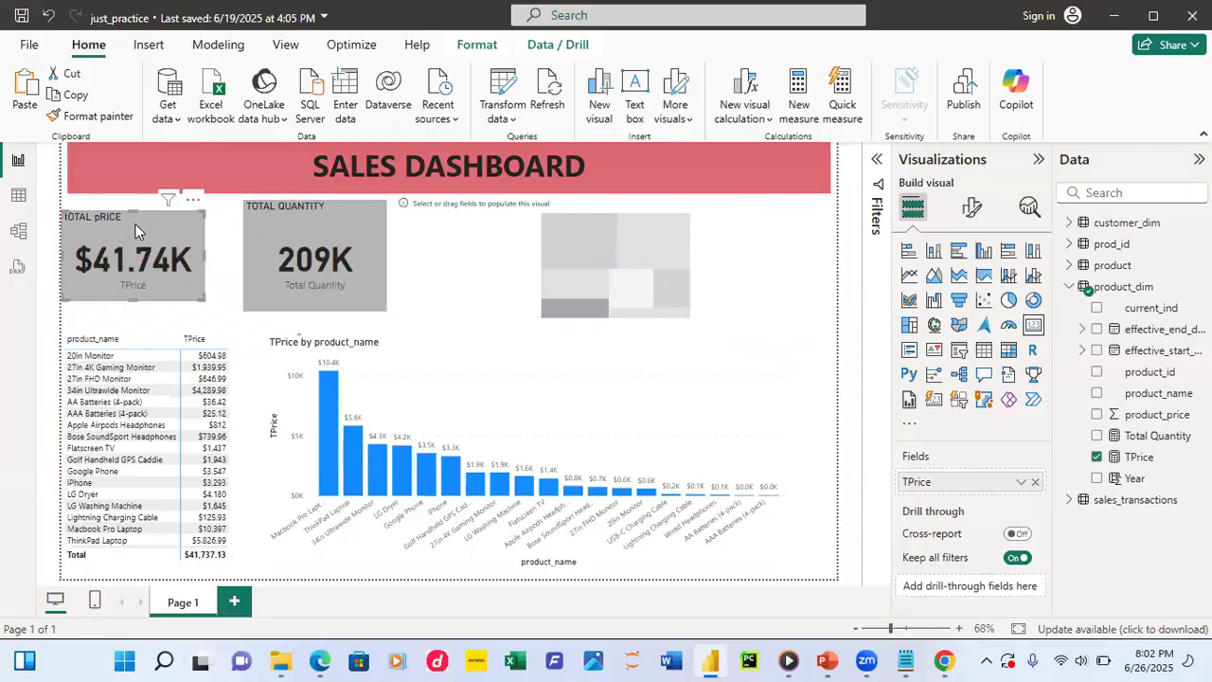
pyautogui.moveTo(132, 296); pyautogui.dragTo(132, 311)
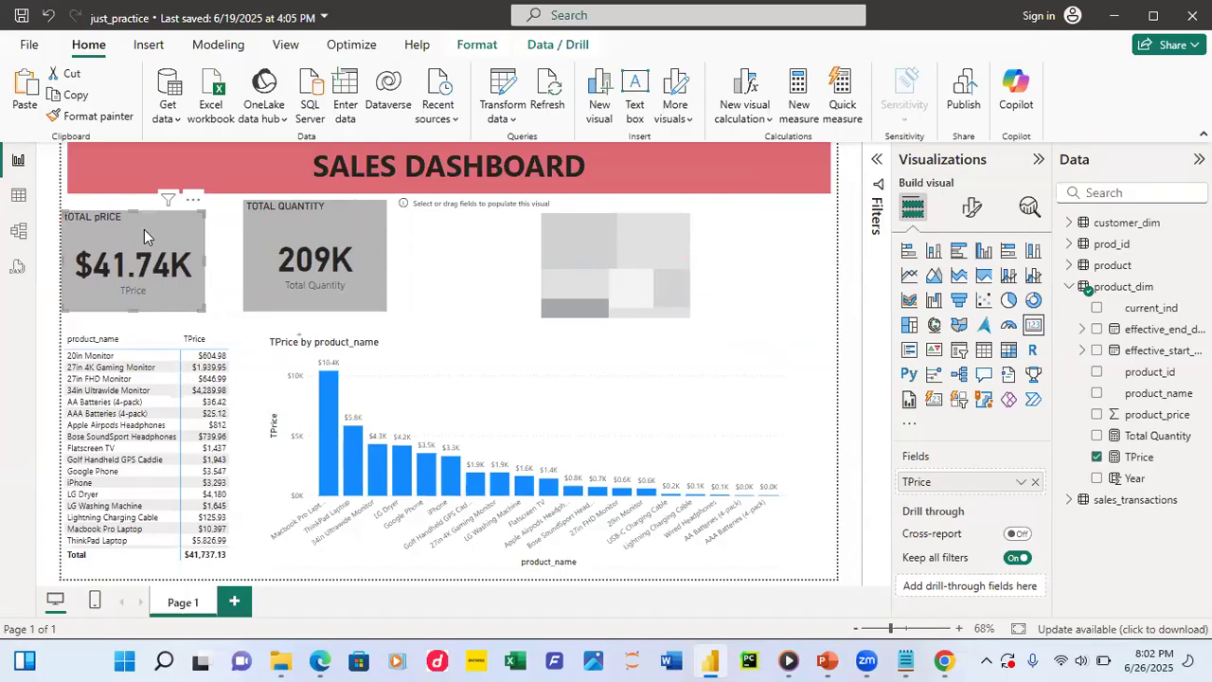
pyautogui.moveTo(148, 215); pyautogui.dragTo(149, 222)
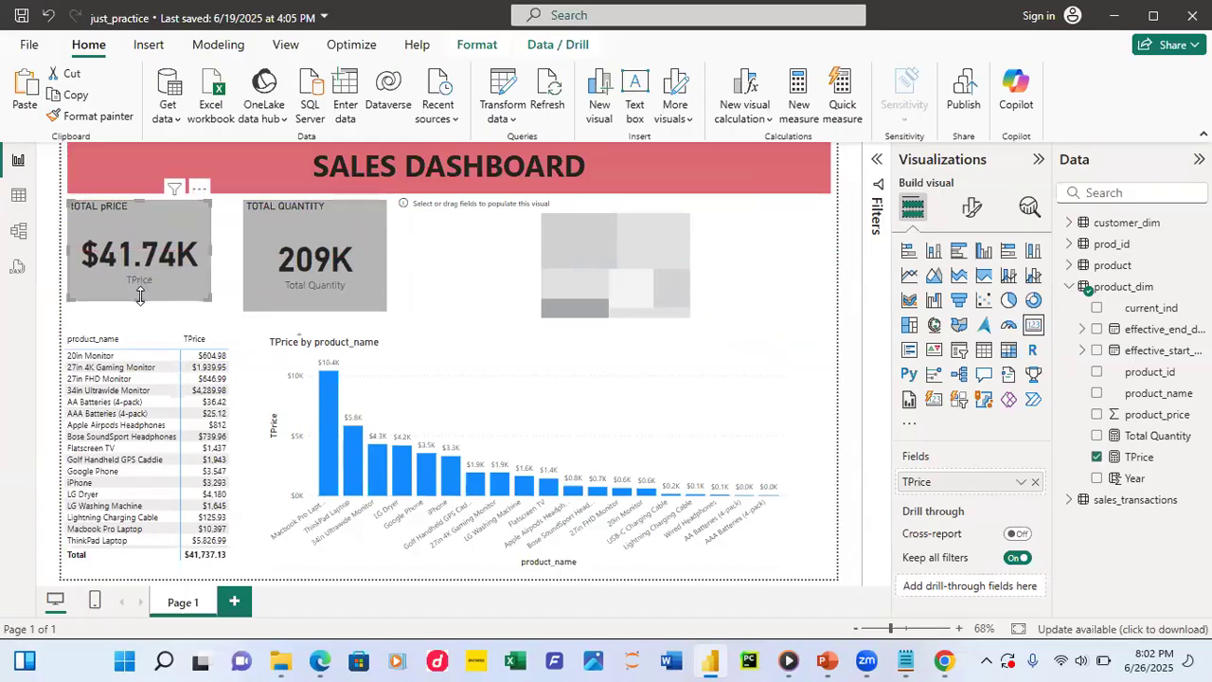
pyautogui.moveTo(140, 296); pyautogui.dragTo(140, 311)
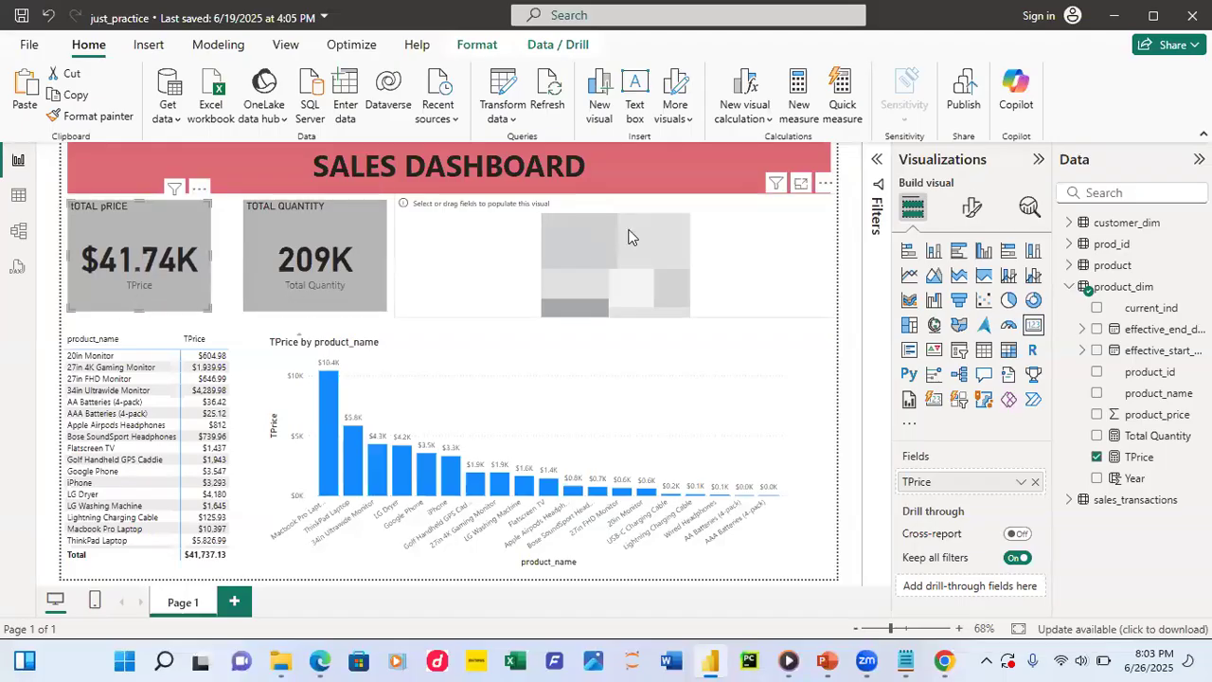
# - Try the treemap with Year as the category and product_name as the details, and remove both fields again
pyautogui.click(790, 320)
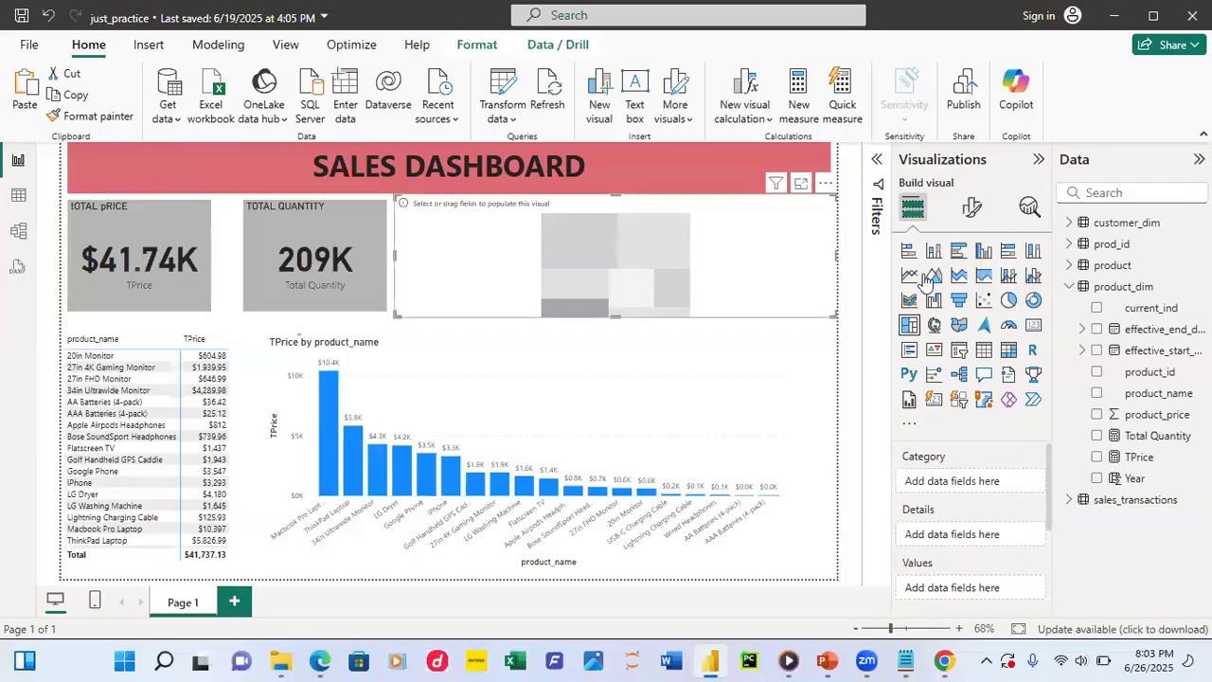
pyautogui.click(1068, 223)
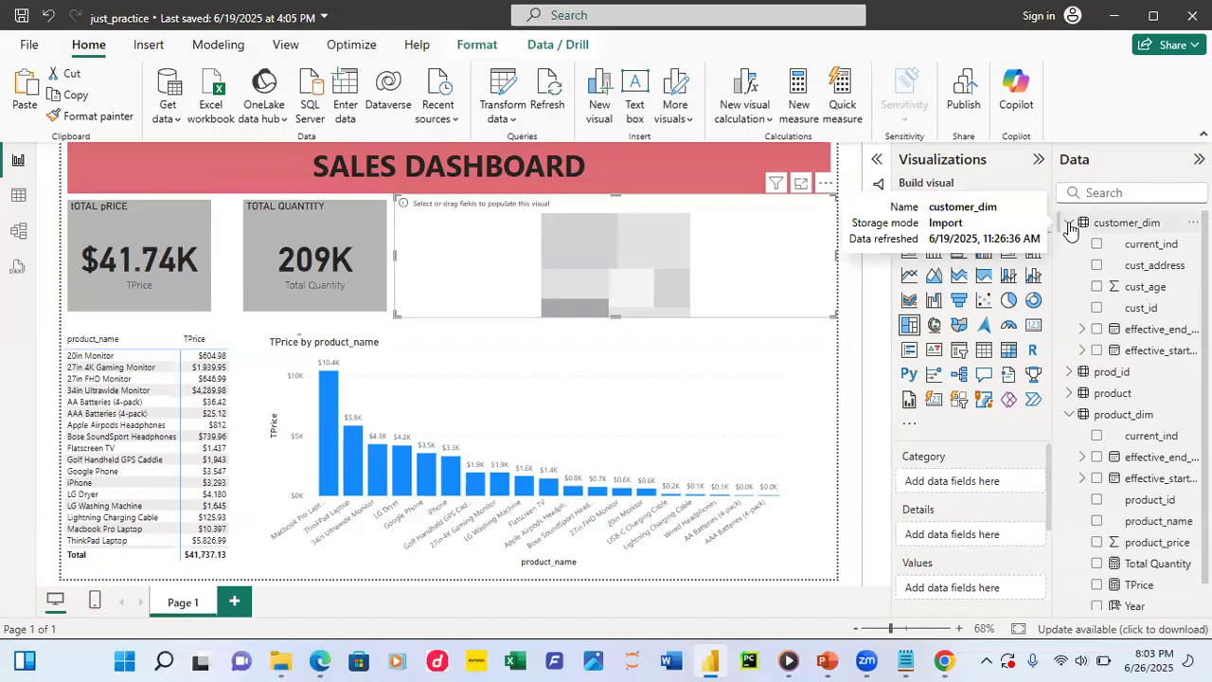
pyautogui.click(1068, 223)
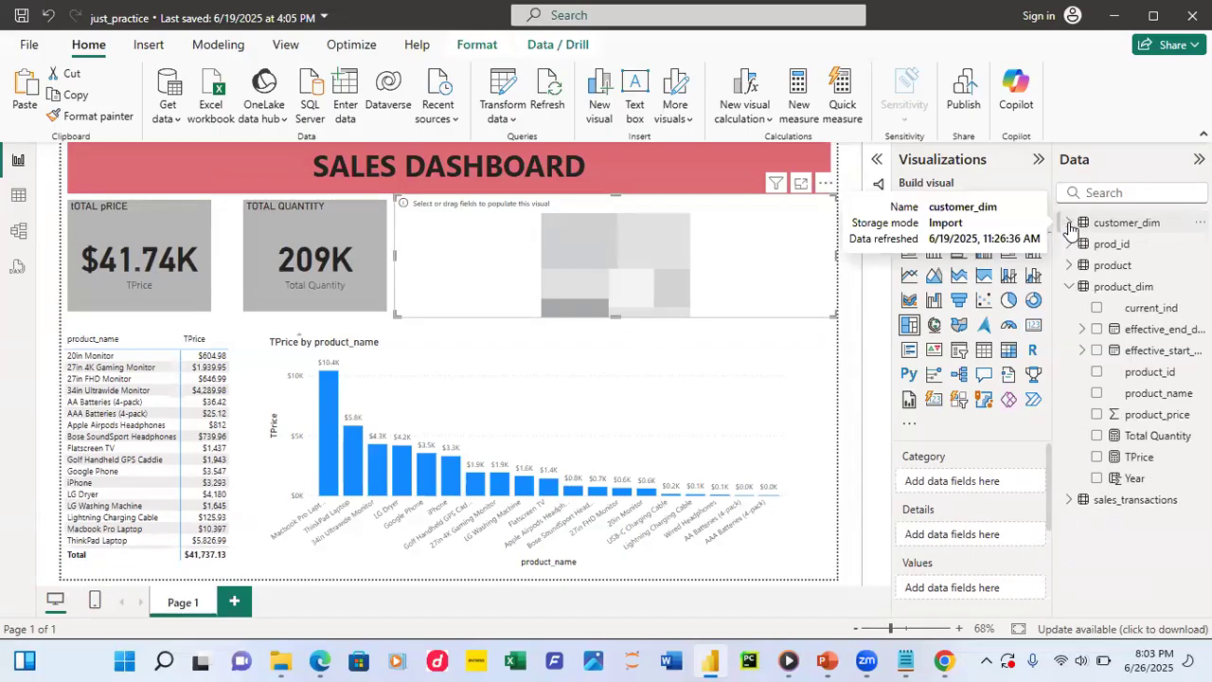
pyautogui.click(1068, 224)
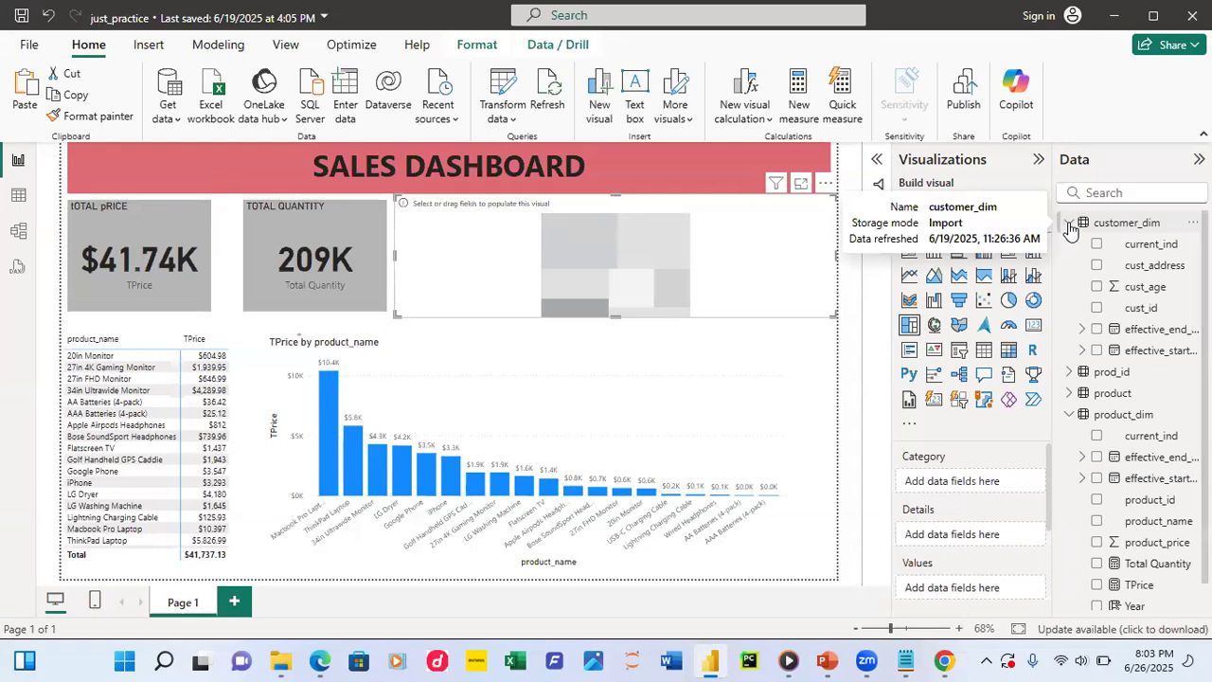
pyautogui.click(1069, 223)
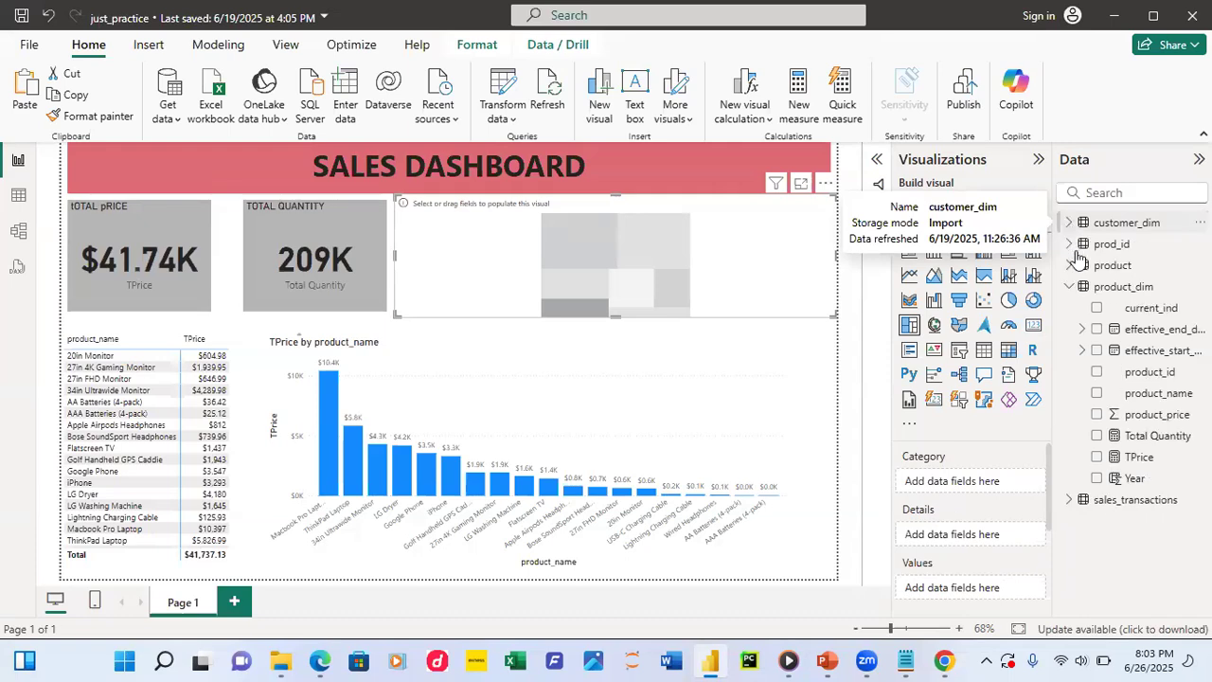
pyautogui.click(1069, 287)
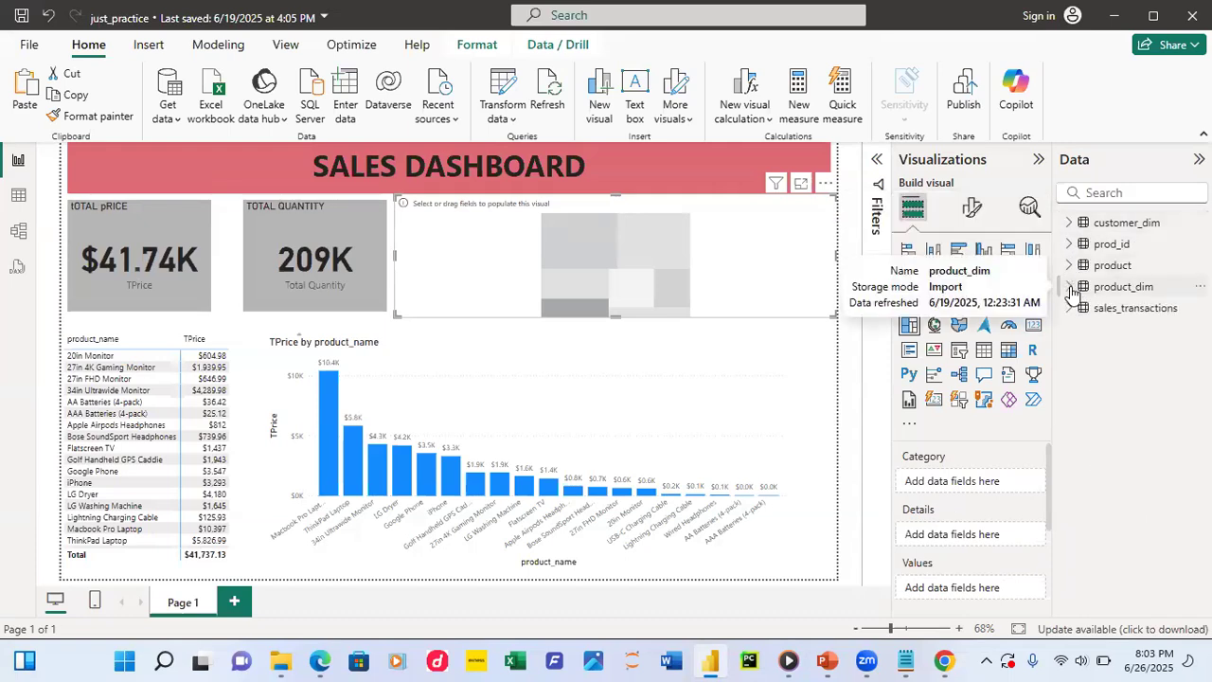
pyautogui.click(1070, 288)
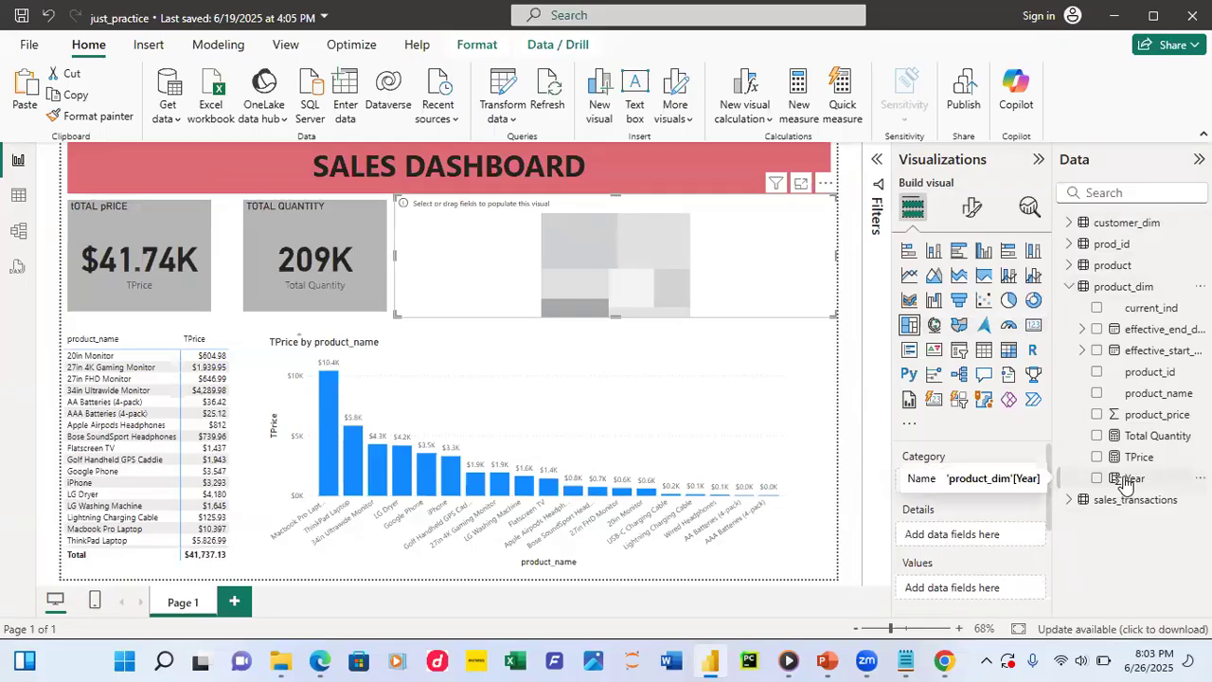
pyautogui.moveTo(1127, 485); pyautogui.dragTo(967, 484)
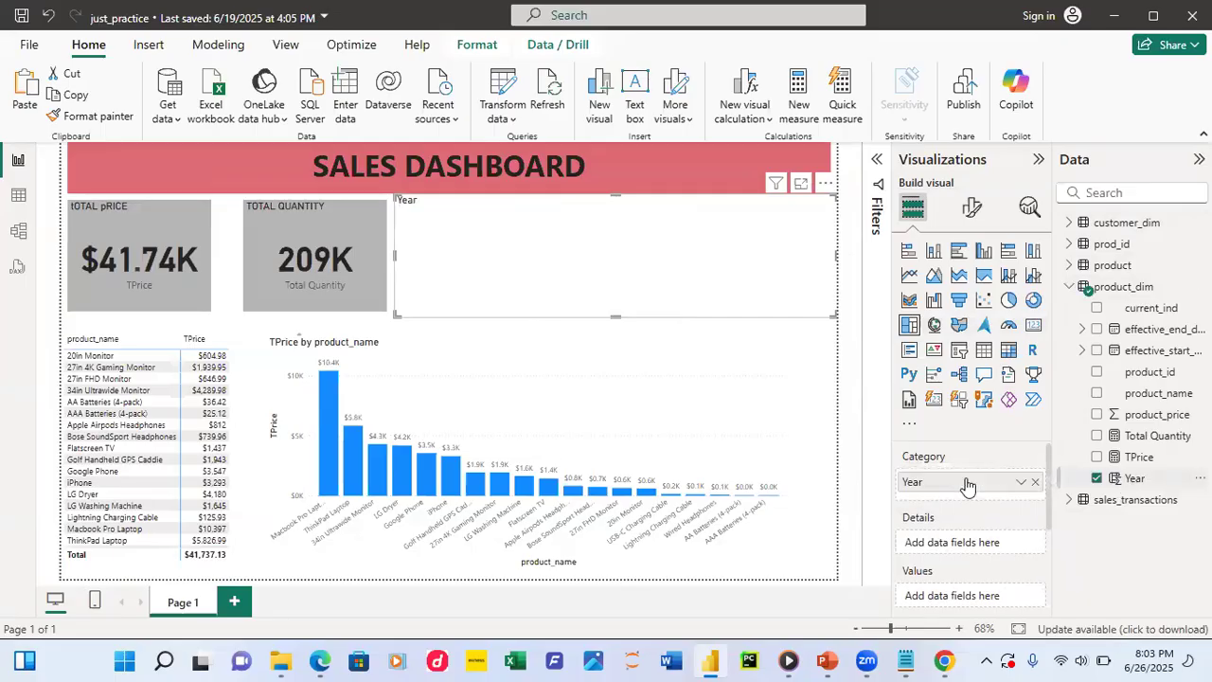
pyautogui.click(1097, 394)
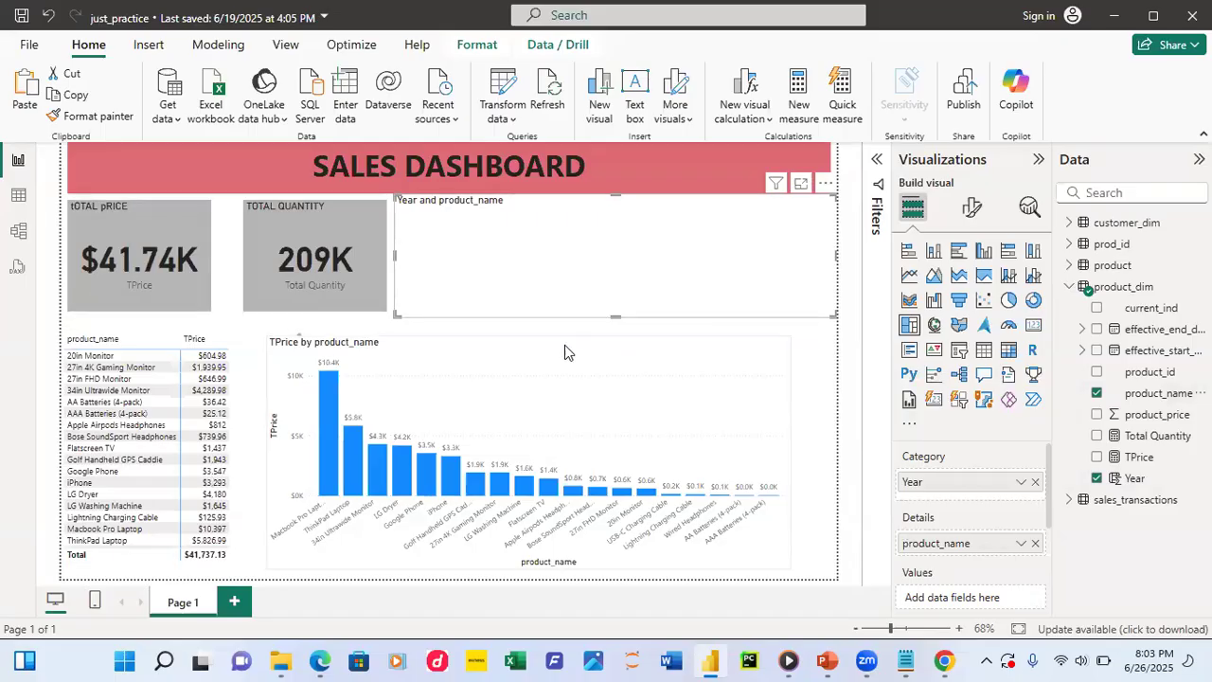
pyautogui.click(1097, 479)
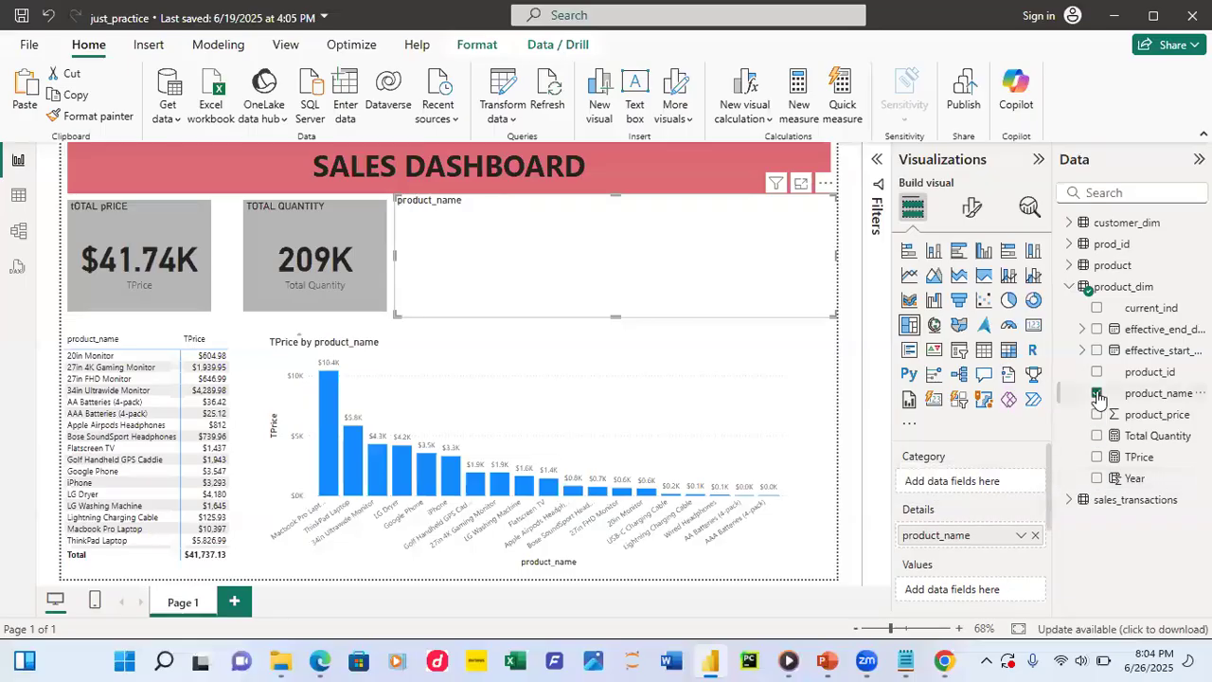
pyautogui.click(1096, 394)
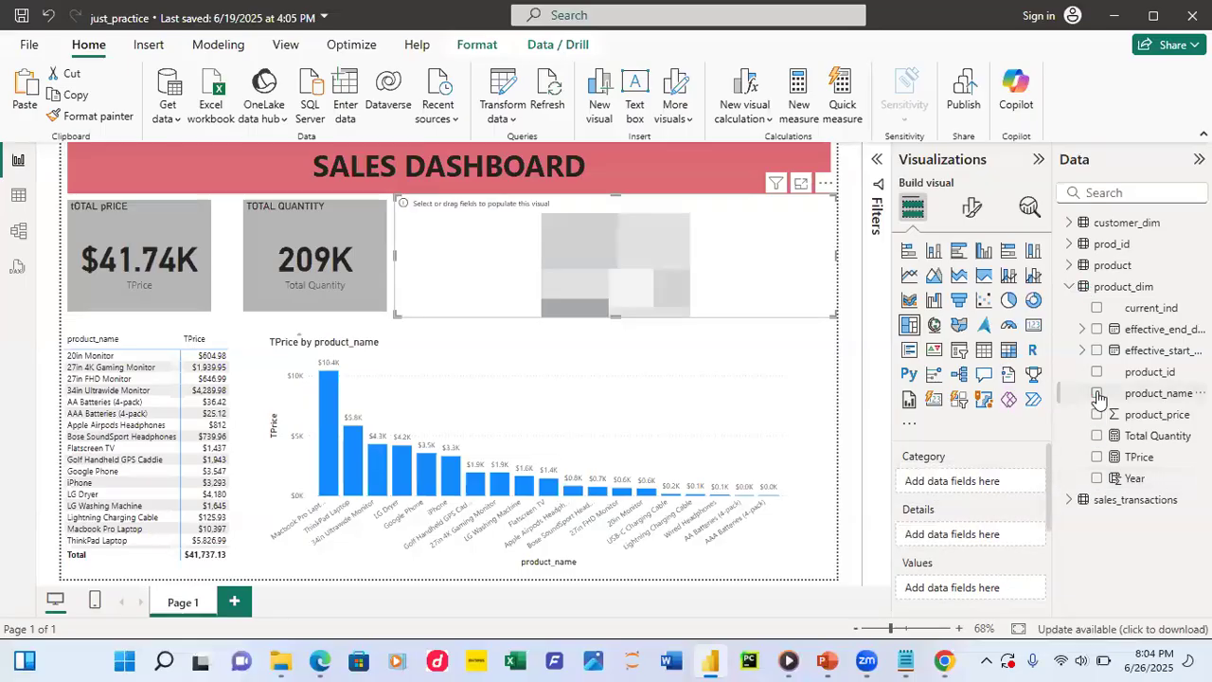
# - Turn the treemap into a line chart of product_price by product_name and reduce its height slightly
pyautogui.moveTo(1129, 401); pyautogui.dragTo(966, 485)
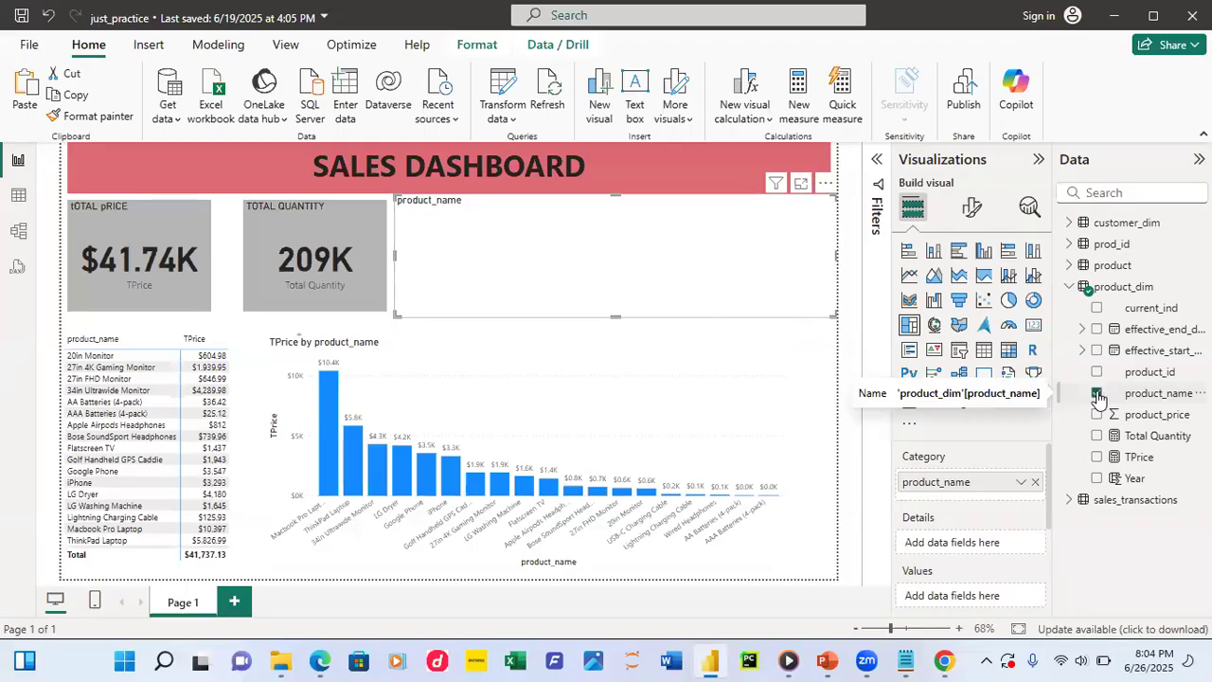
pyautogui.click(909, 277)
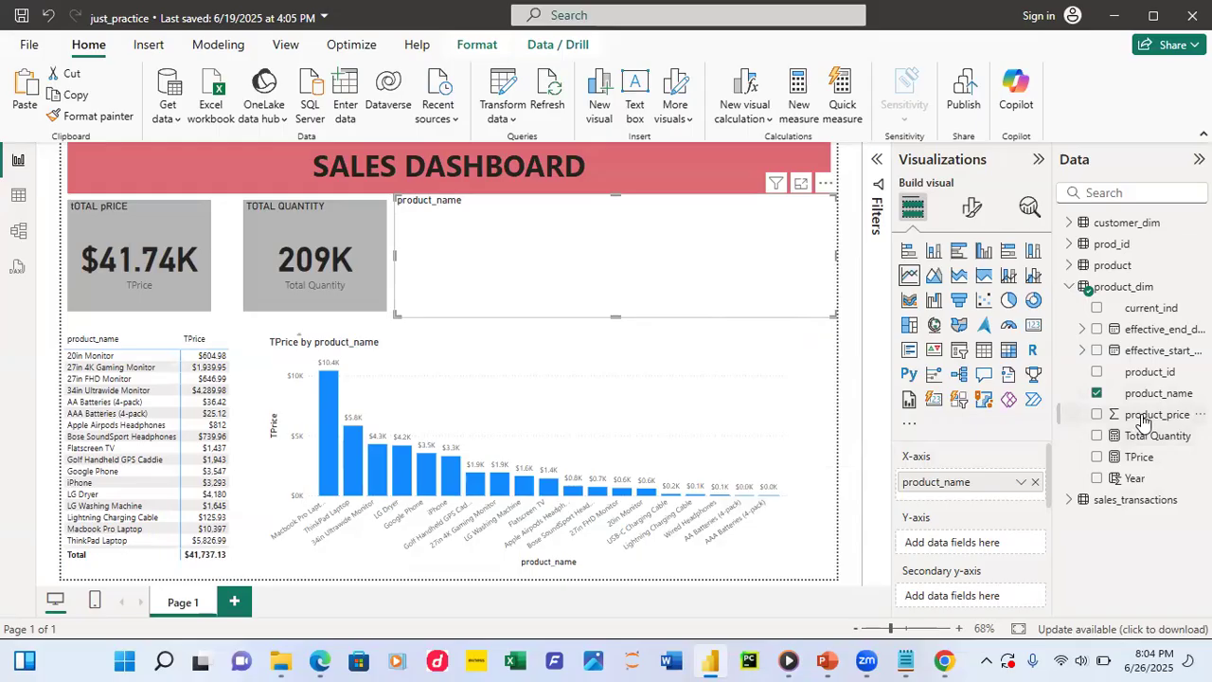
pyautogui.moveTo(1144, 419); pyautogui.dragTo(996, 547)
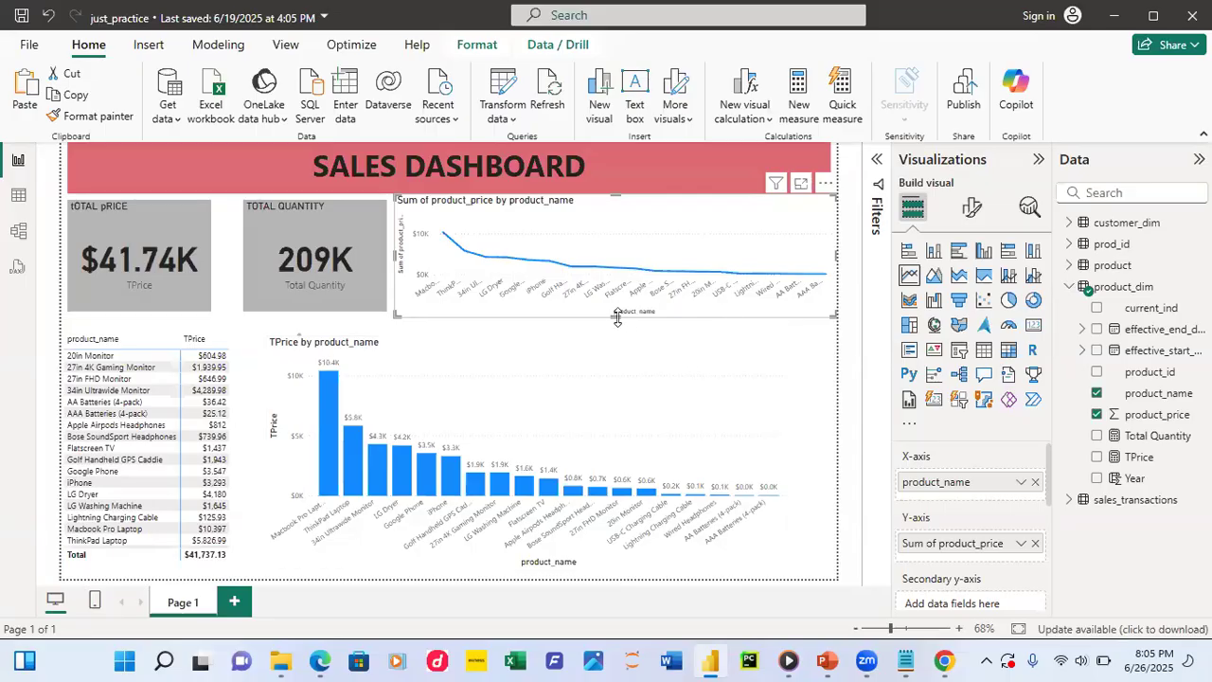
pyautogui.moveTo(616, 316)
pyautogui.mouseDown()
pyautogui.moveTo(619, 305)
pyautogui.moveTo(621, 321)
pyautogui.mouseUp()
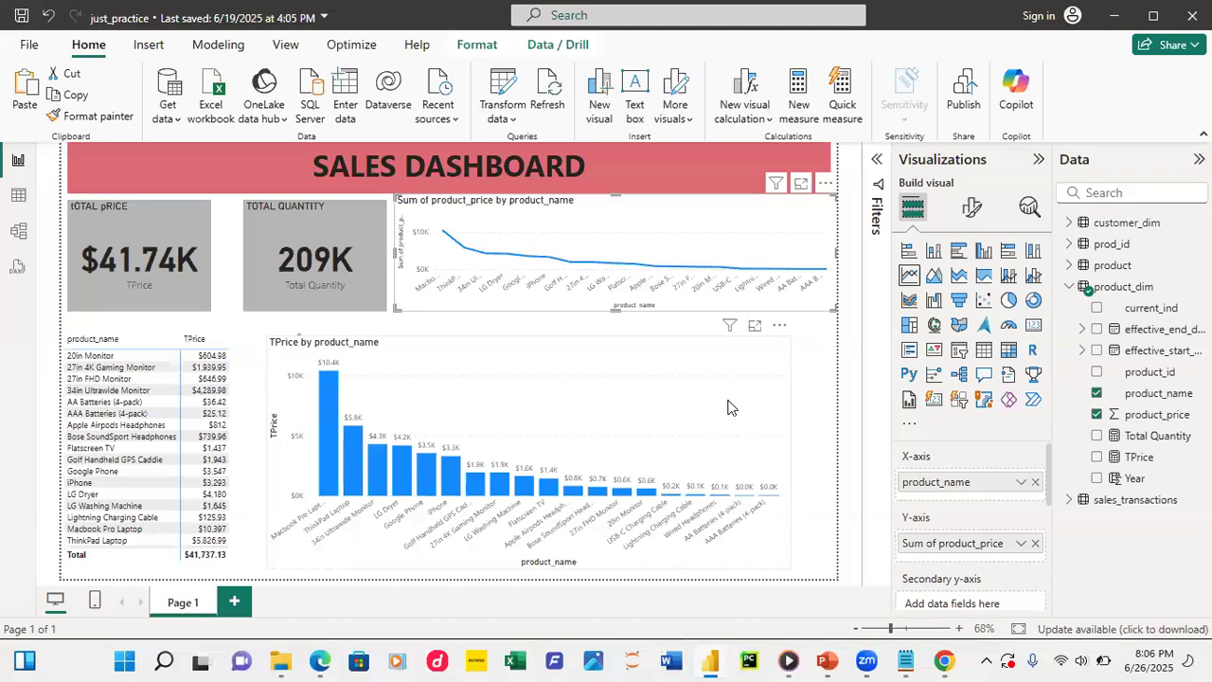
# - Widen the column chart to nearly the full banner extent and shift the Total Quantity card slightly closer to the TPrice card
pyautogui.click(785, 447)
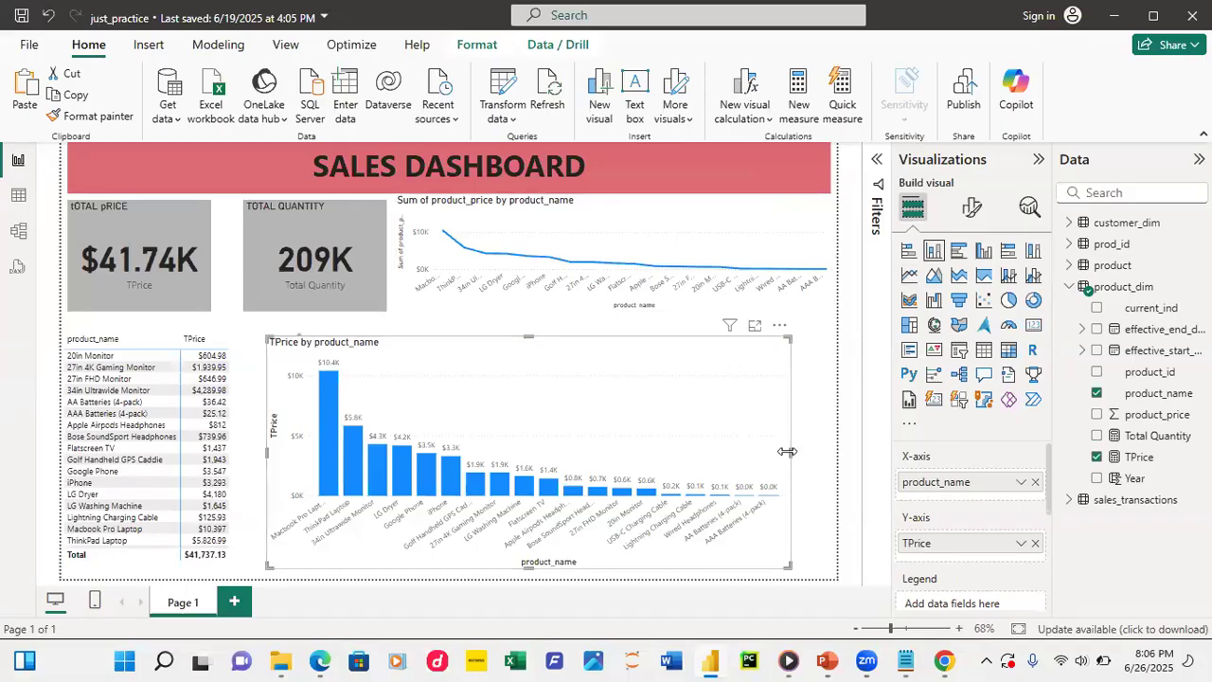
pyautogui.moveTo(787, 452); pyautogui.dragTo(822, 424)
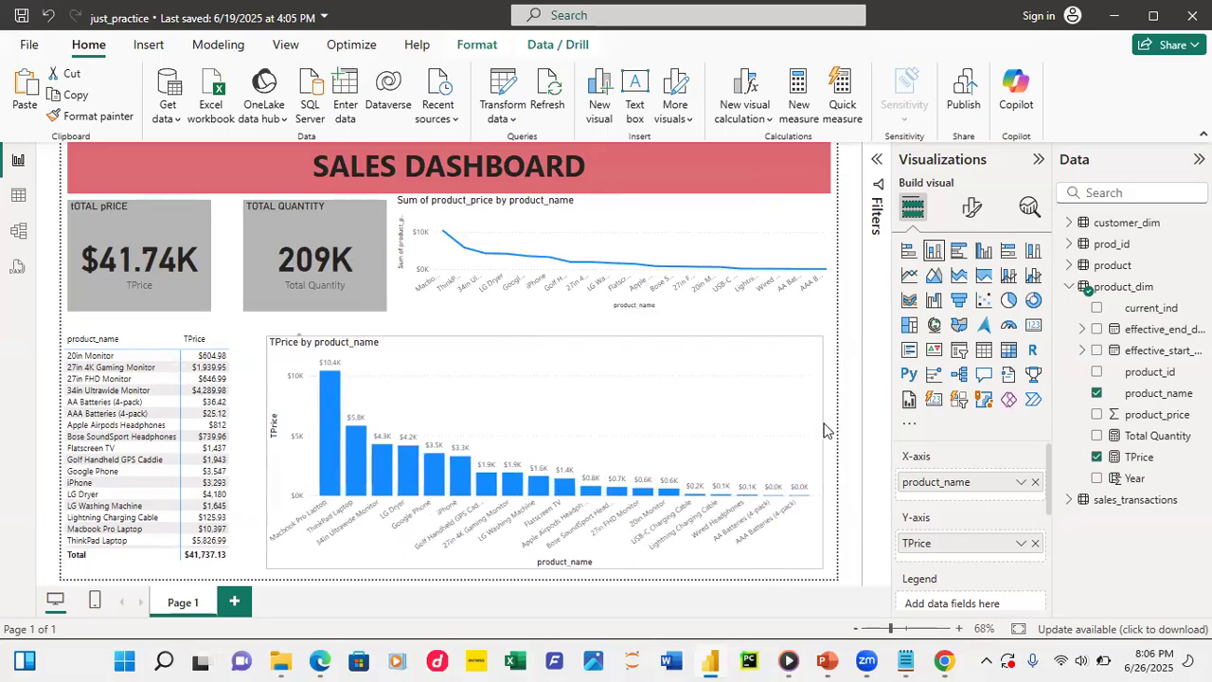
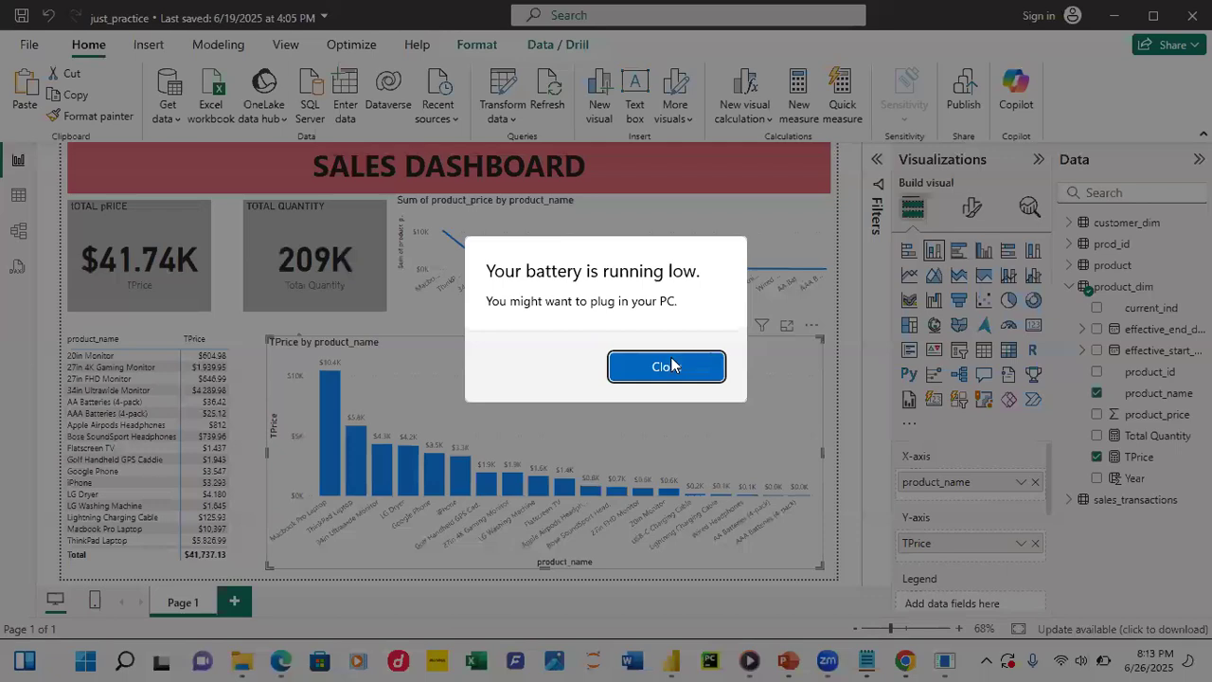
pyautogui.click(667, 365)
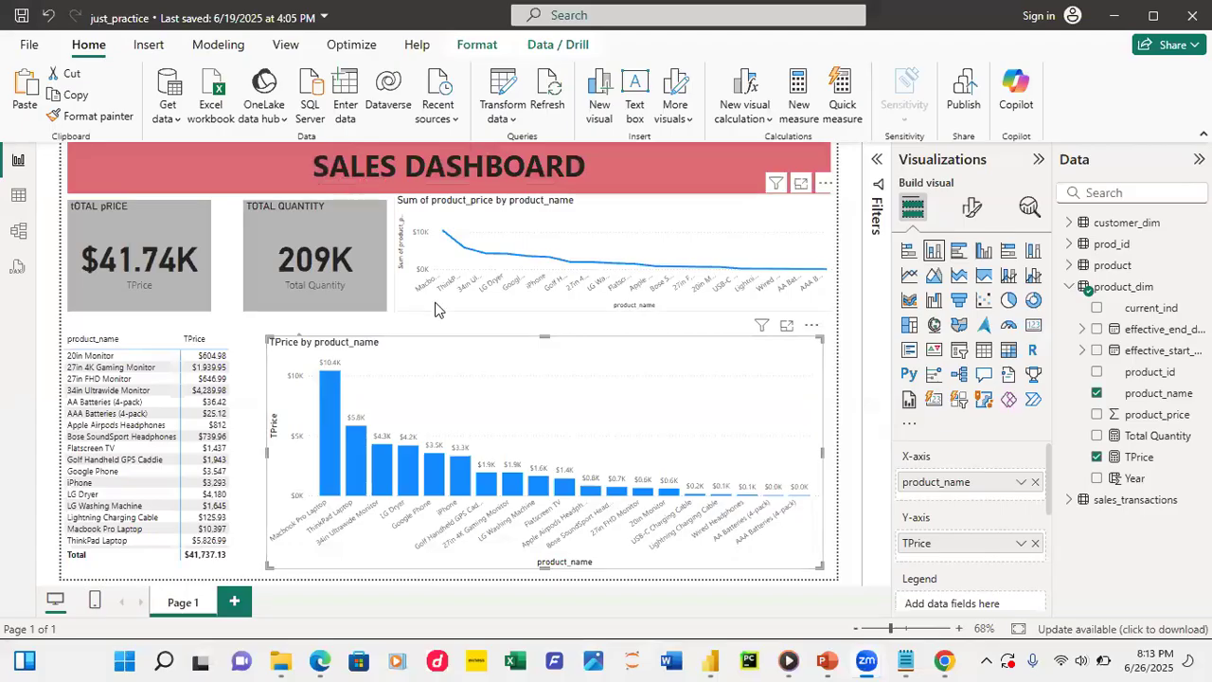
pyautogui.click(288, 233)
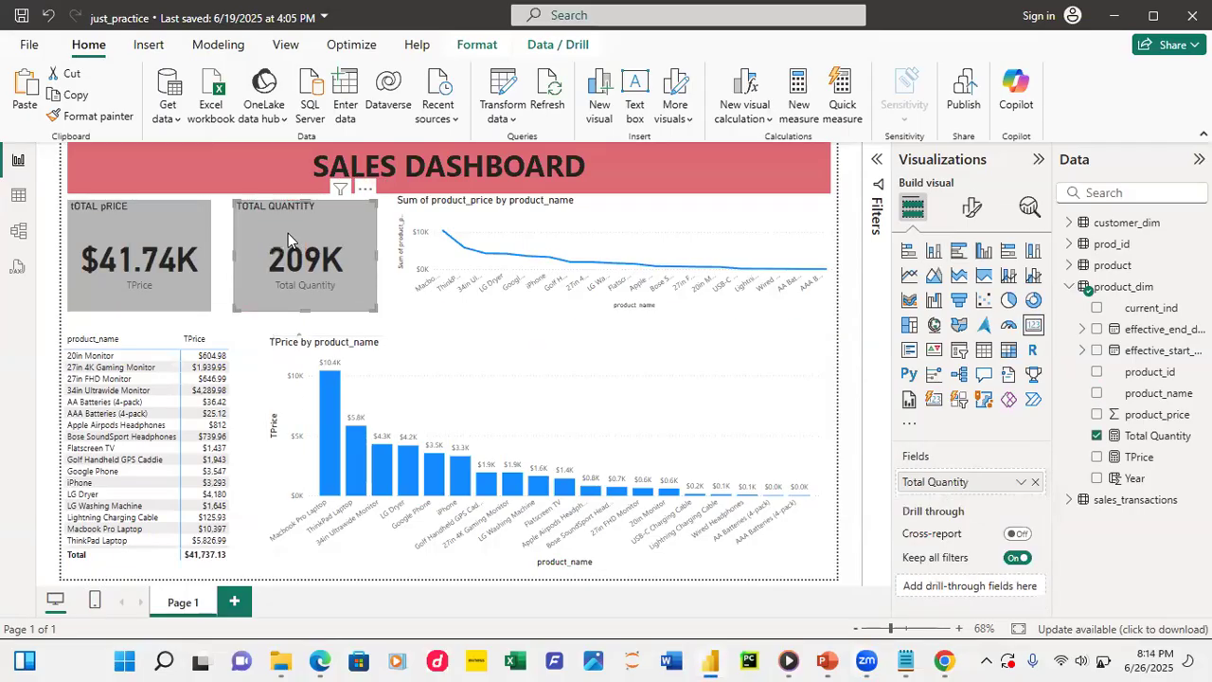